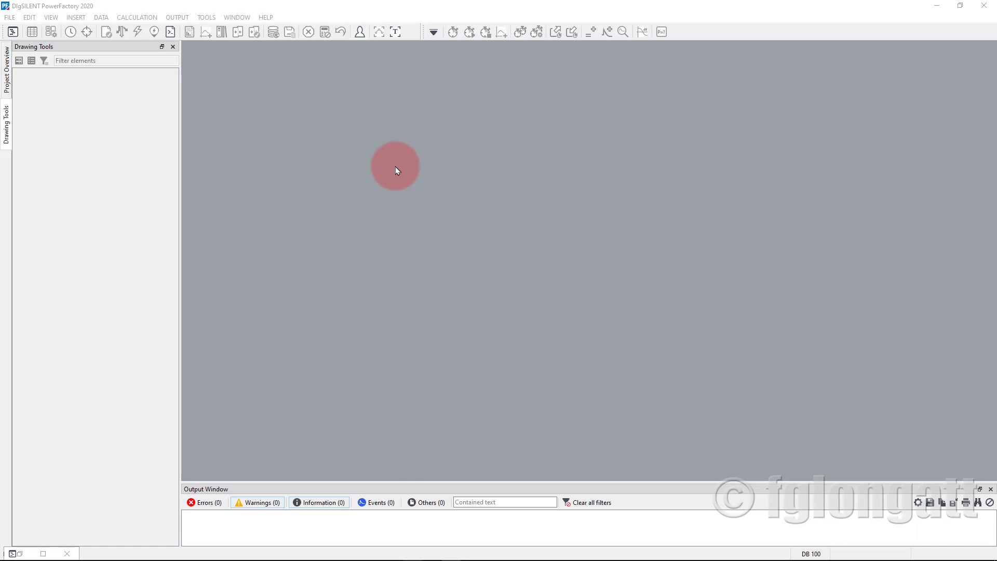
Create a new project named "Brazilian 7-Bus Equivalent Model".
left_click(9, 17)
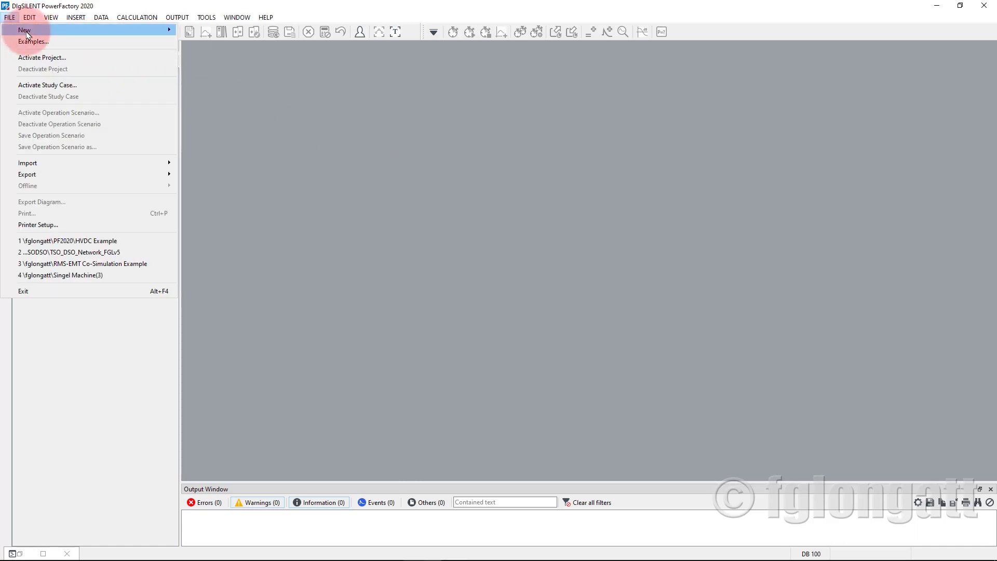
mouse_move(27, 35)
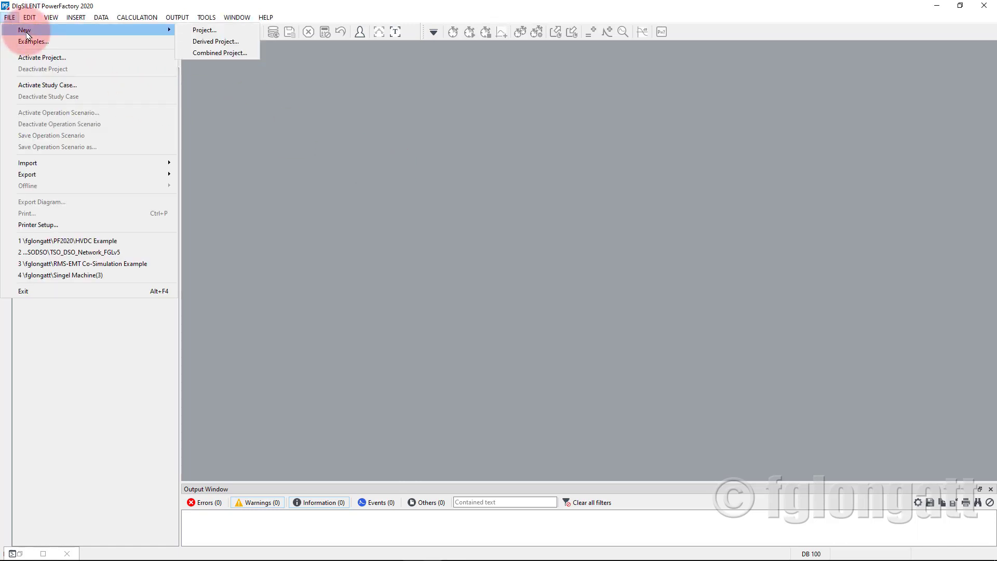
left_click(204, 29)
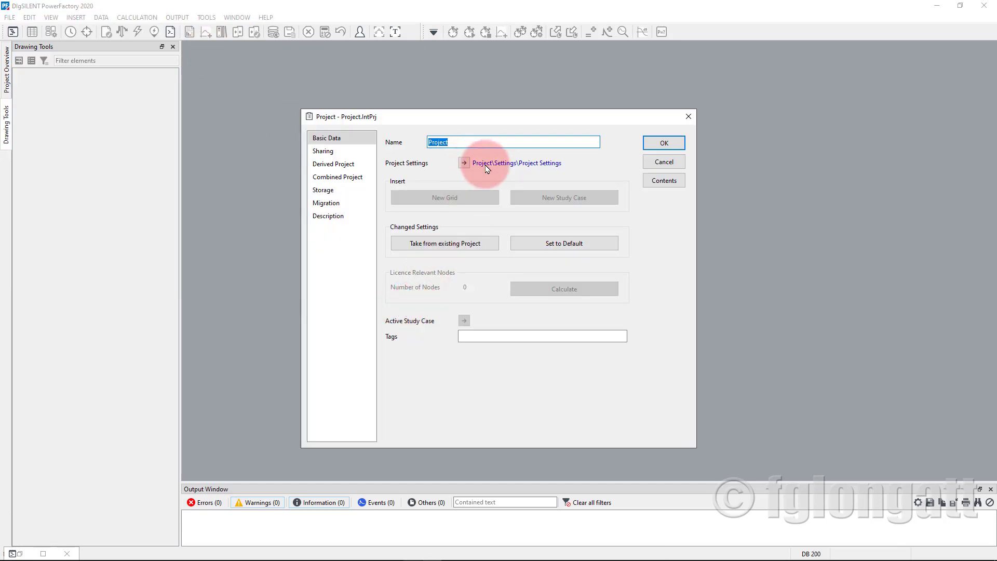
type("Brazilian 7-Bus Equivalent Model")
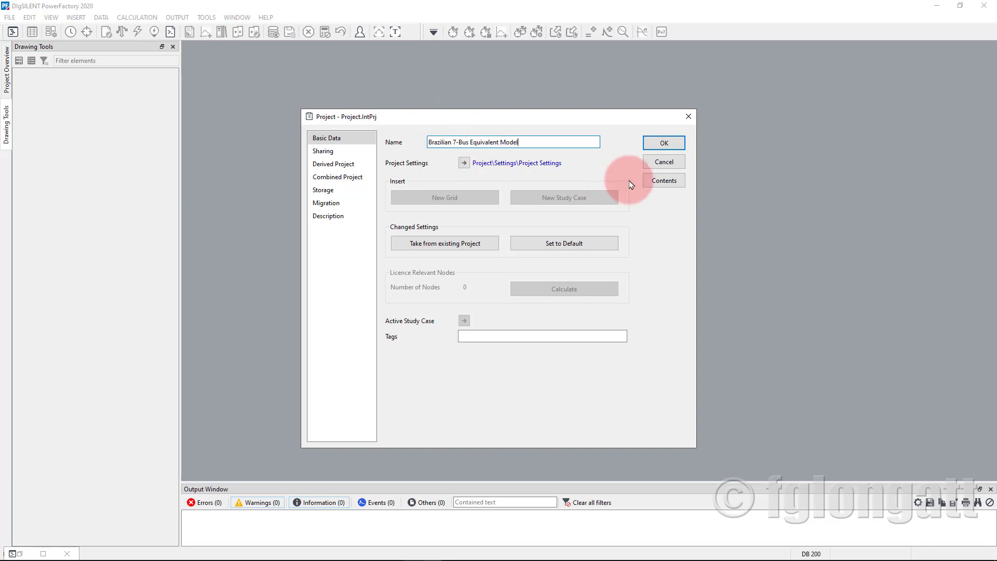
left_click(657, 145)
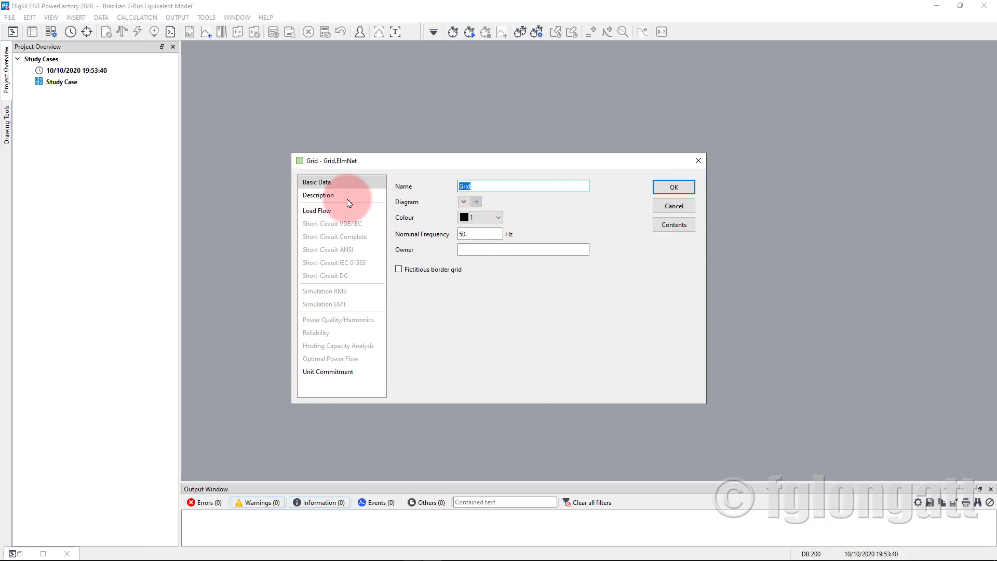
Set the grid's nominal frequency to 60 Hz, enter the owner's full name and accept the grid data.
left_click(474, 235)
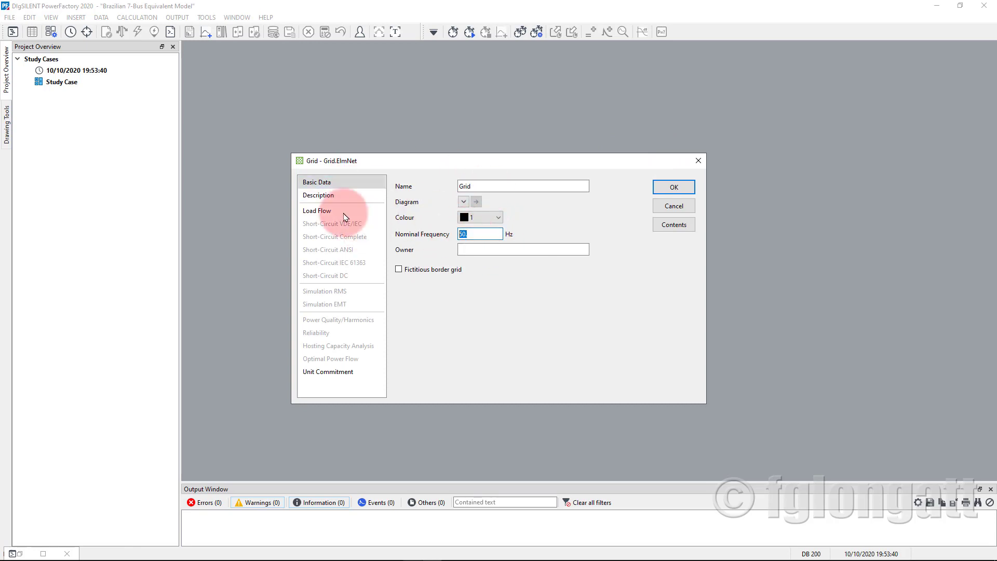
key("BackSpace")
key("BackSpace")
key("BackSpace")
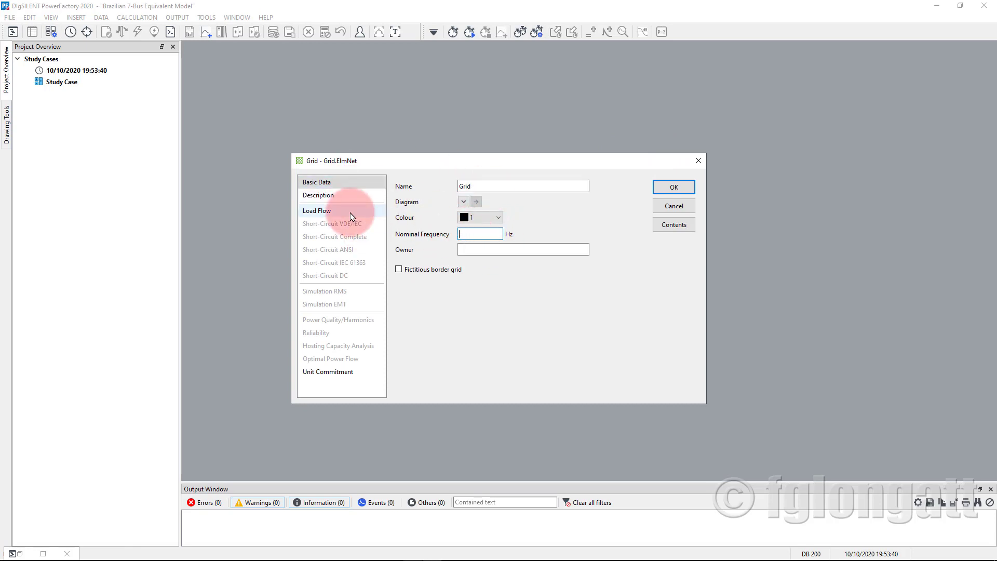
type("60")
left_click(486, 252)
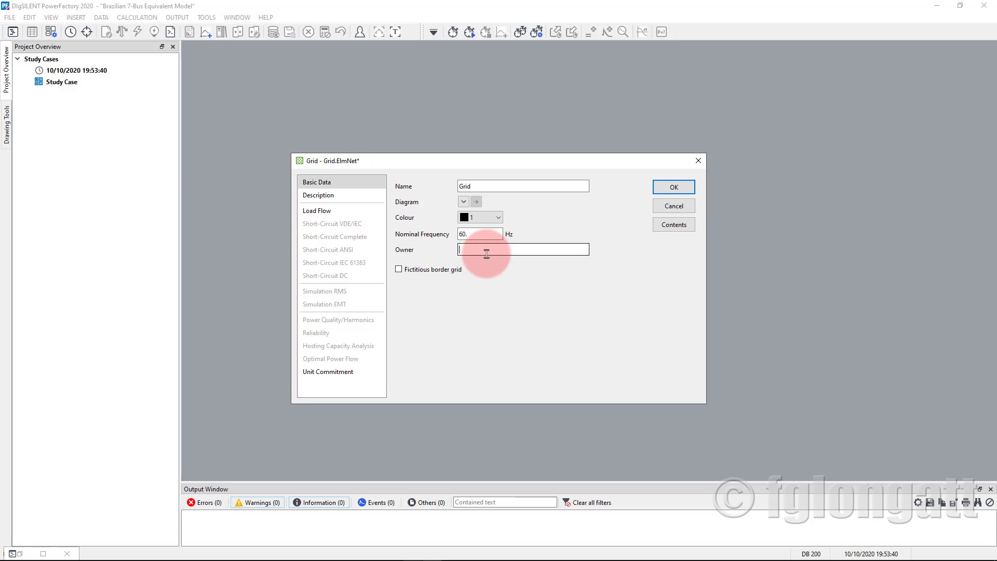
type("Prof Francisco Gonzalez-*-Longatt")
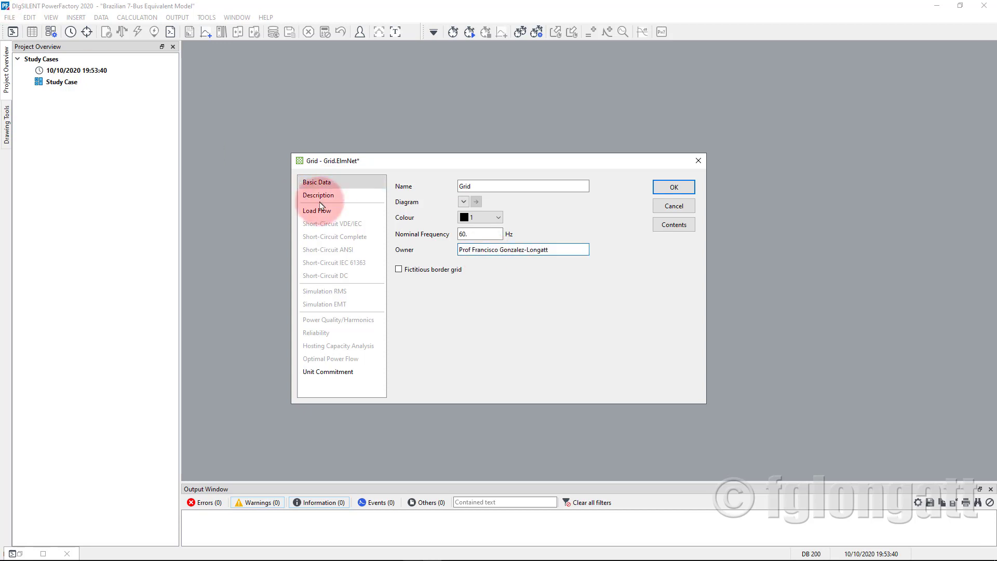
left_click(673, 187)
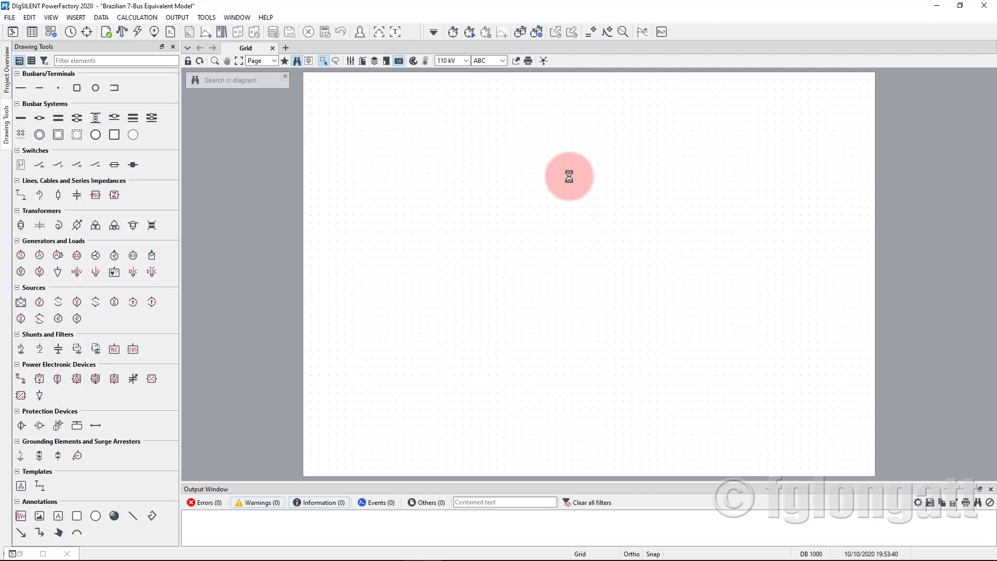
Place a busbar terminal in the lower-right area of the grid diagram and name it 1.
left_click(23, 89)
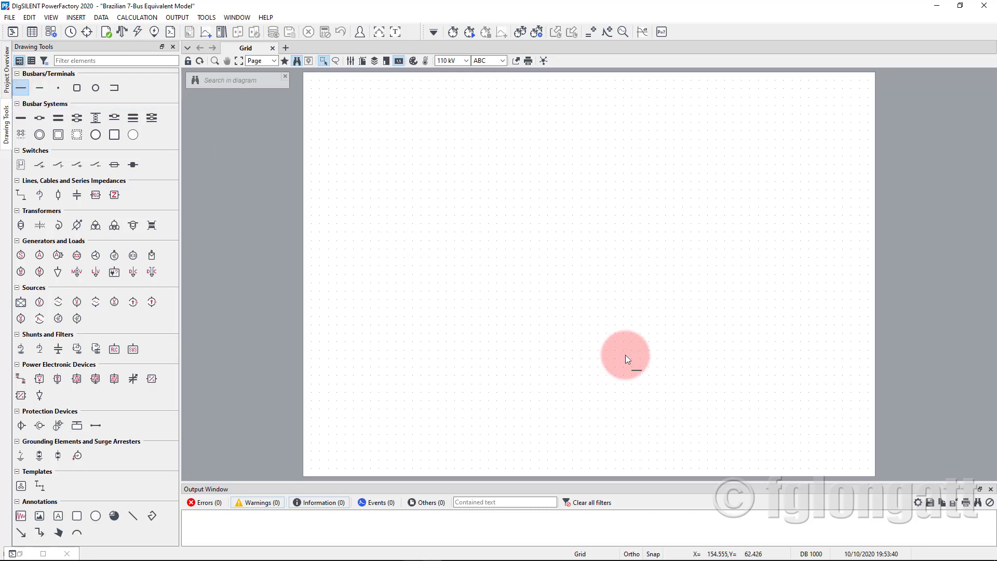
left_click(703, 357)
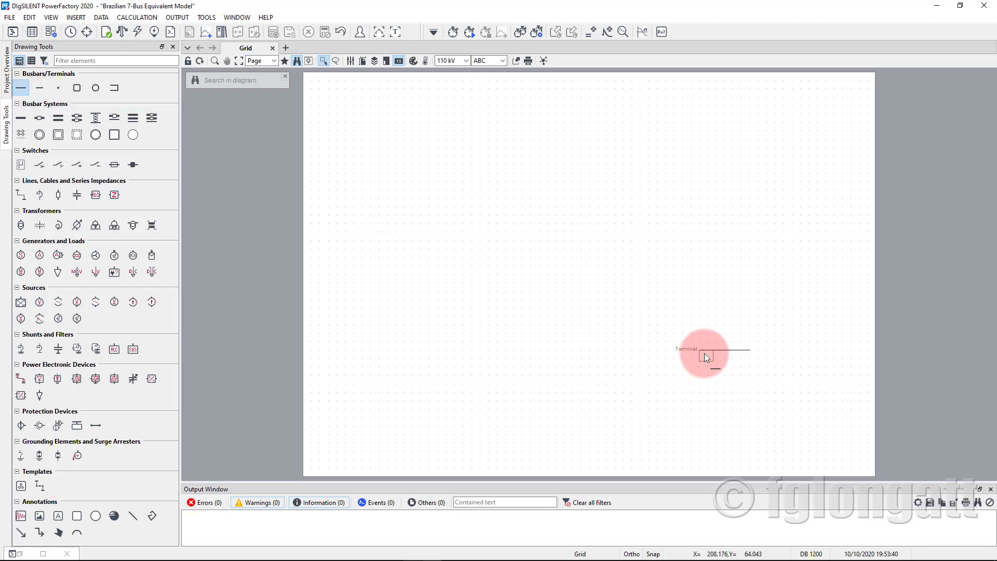
double_click(710, 355)
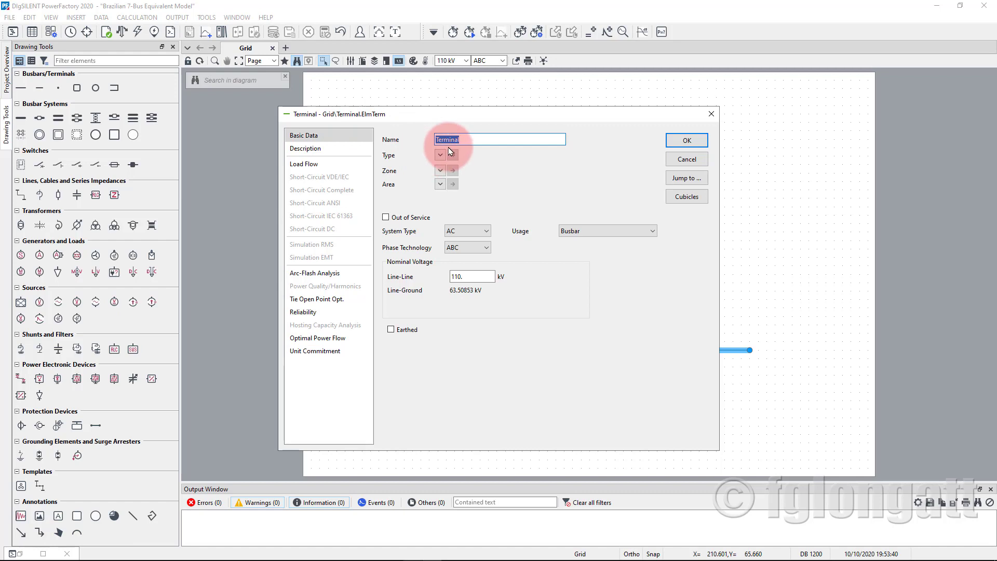
type("1")
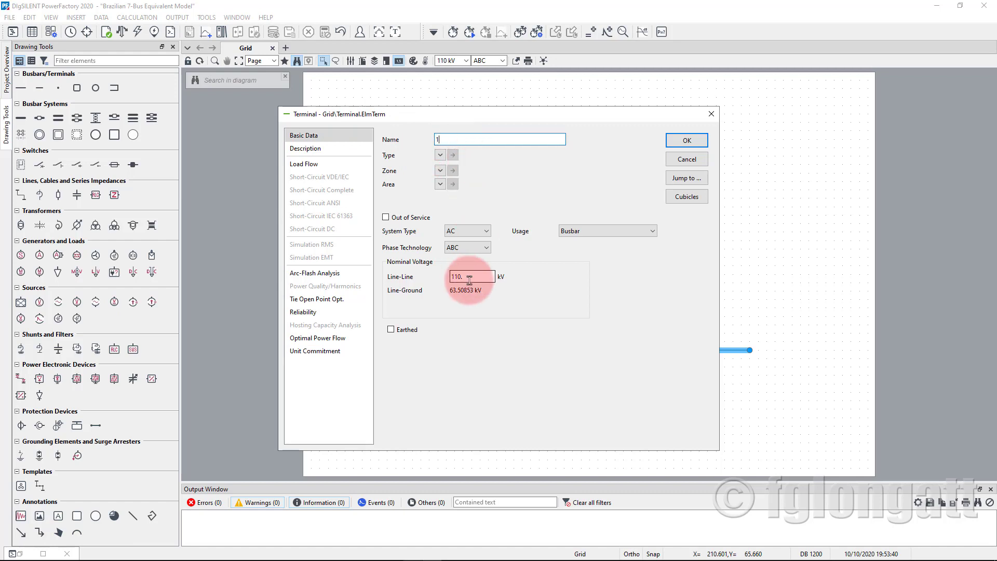
left_click(686, 140)
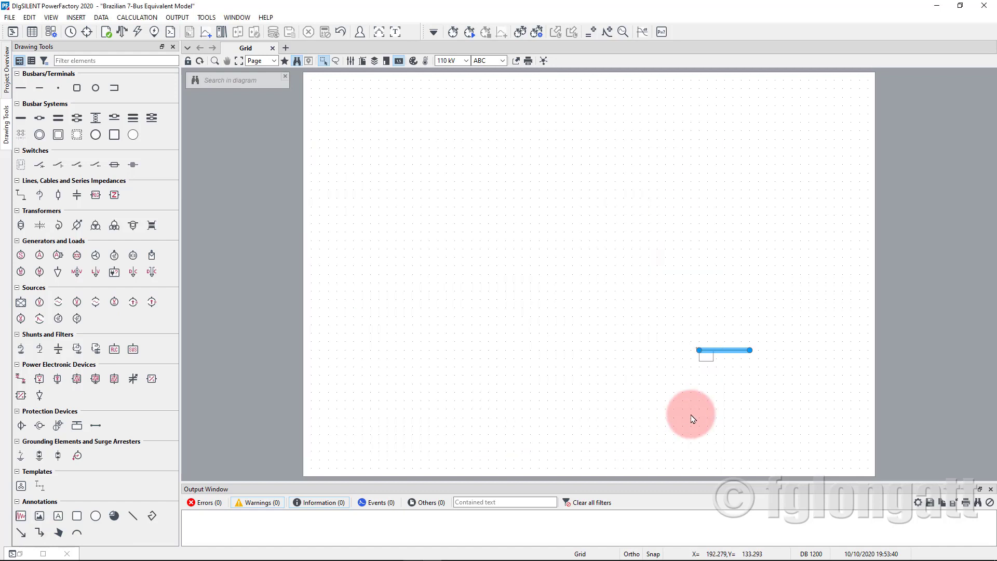
Rotate busbar 1 clockwise so it stands vertical and move it slightly to the right in the diagram.
right_click(738, 351)
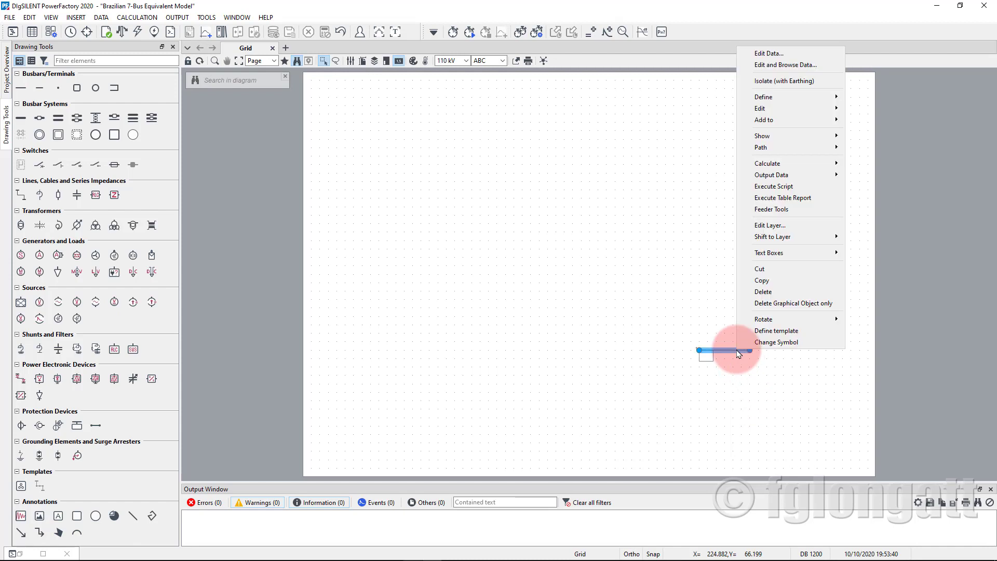
mouse_move(769, 322)
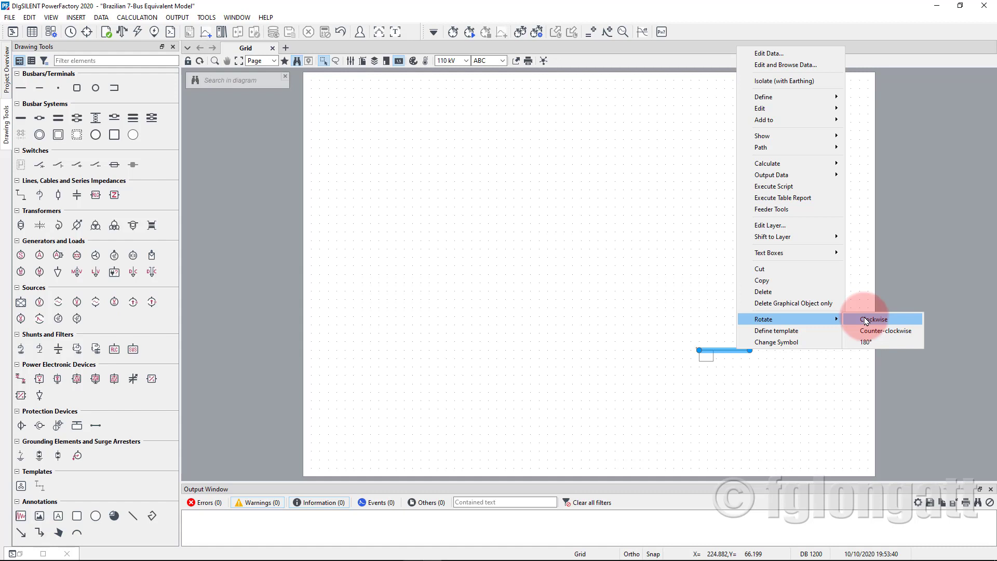
left_click(673, 303)
right_click(733, 355)
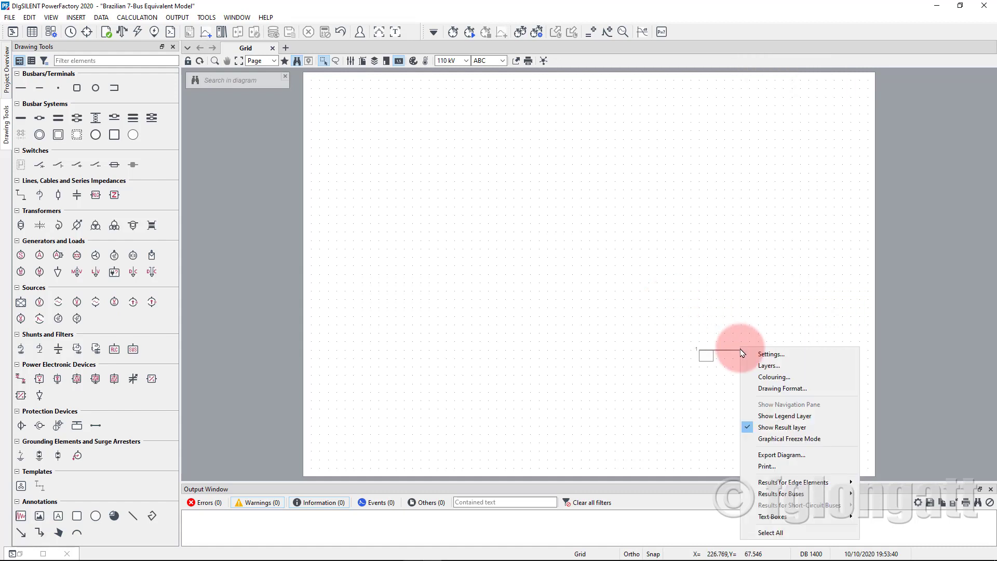
left_click(733, 355)
right_click(733, 356)
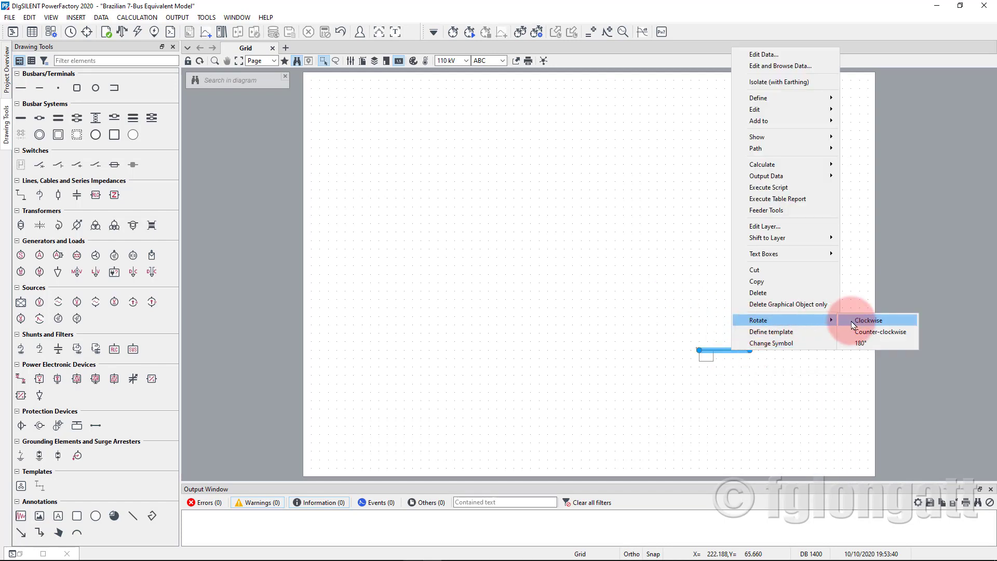
left_click(852, 321)
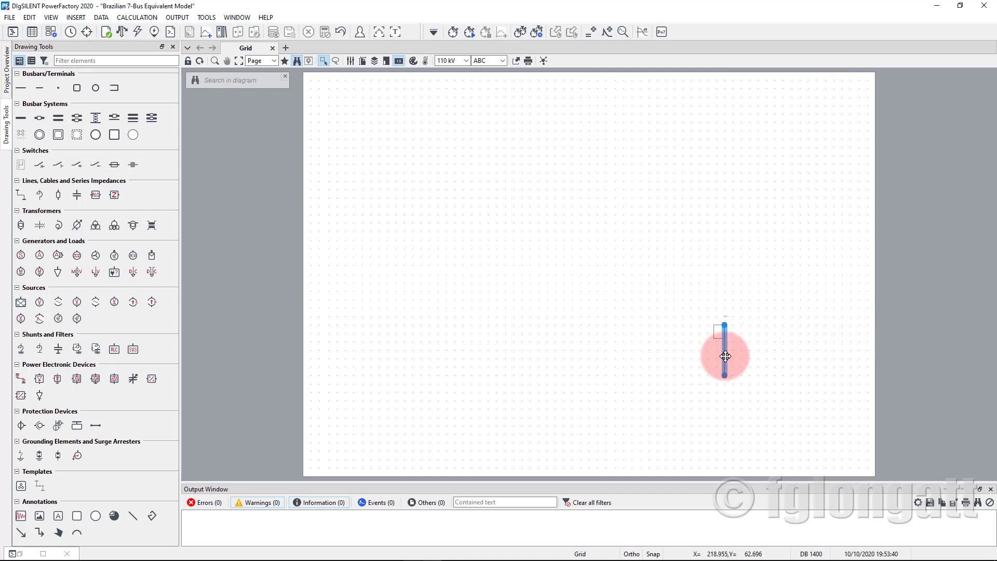
left_click_drag(726, 357, 746, 355)
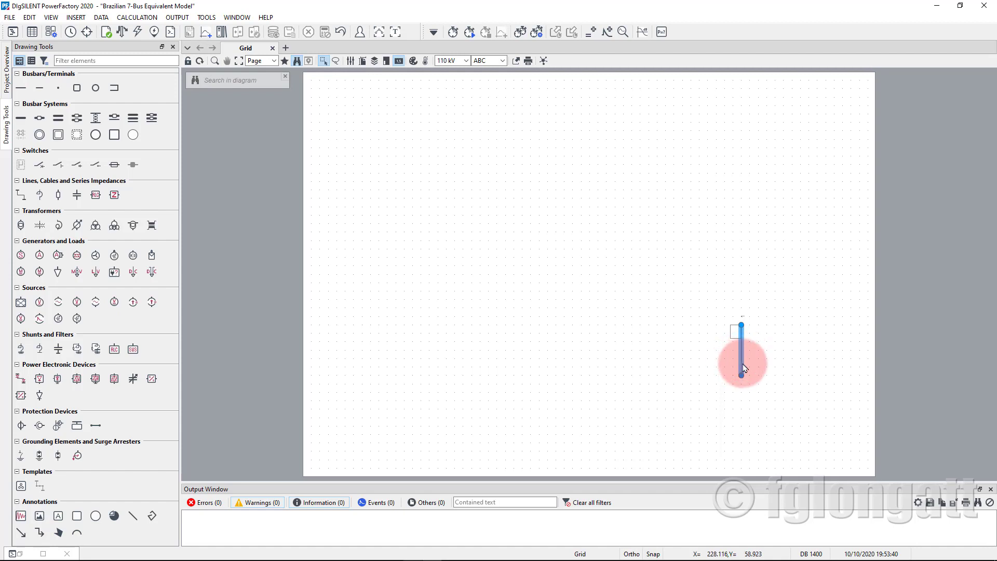
Copy busbar 1 and paste six copies at the diagram's lower left, lower middle, centre, upper middle, upper left and upper right.
right_click(744, 368)
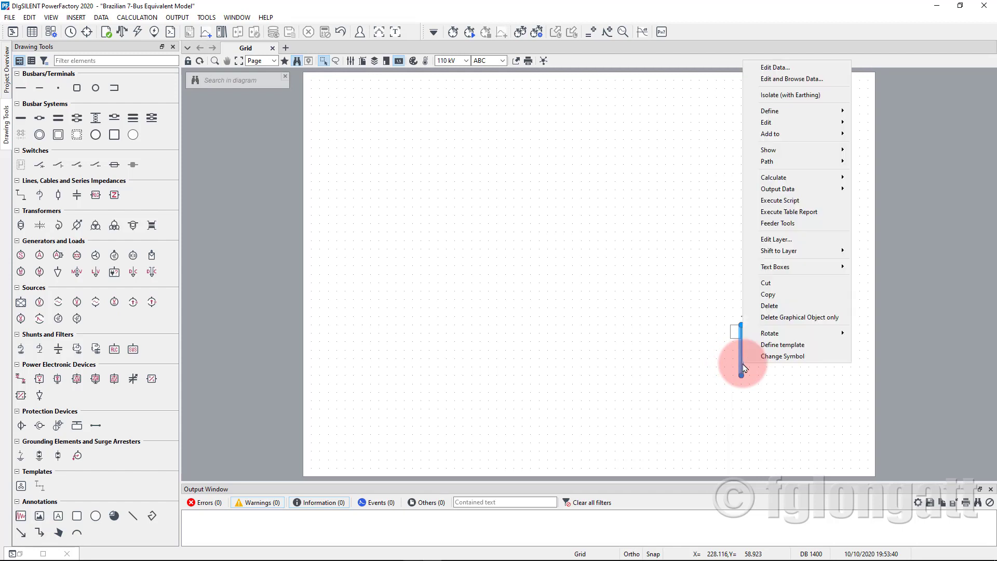
left_click(766, 295)
left_click(667, 299)
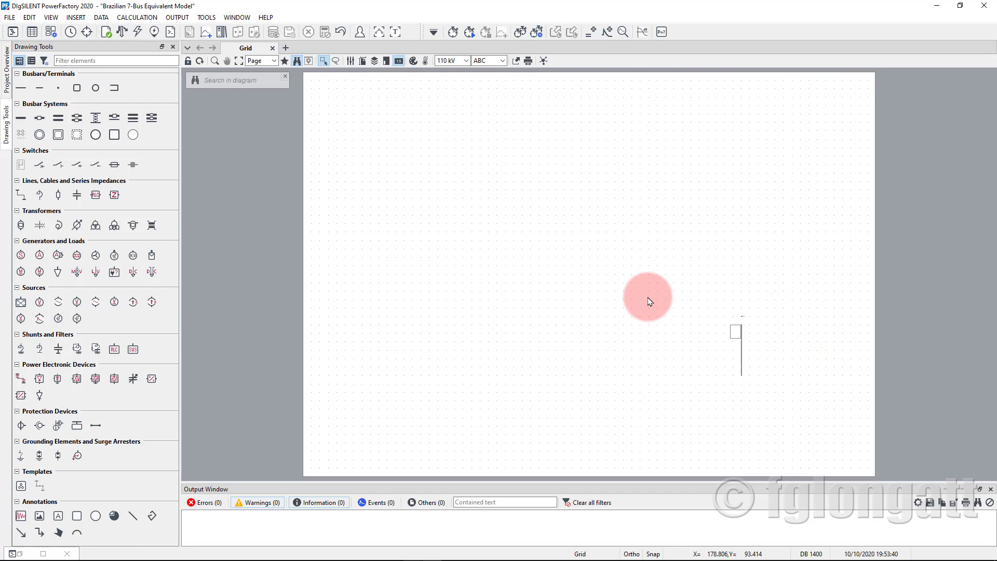
key("ctrl+v")
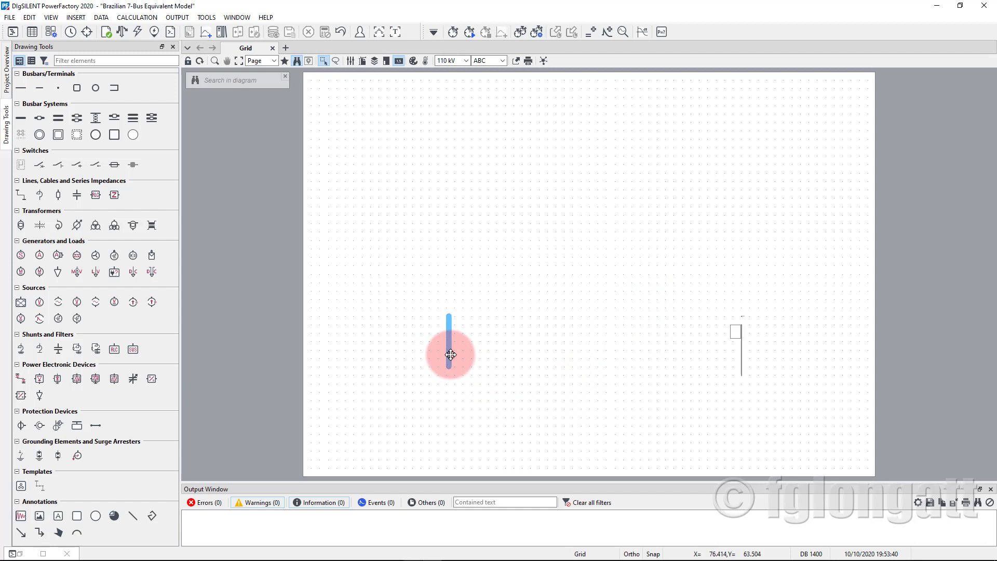
left_click(451, 354)
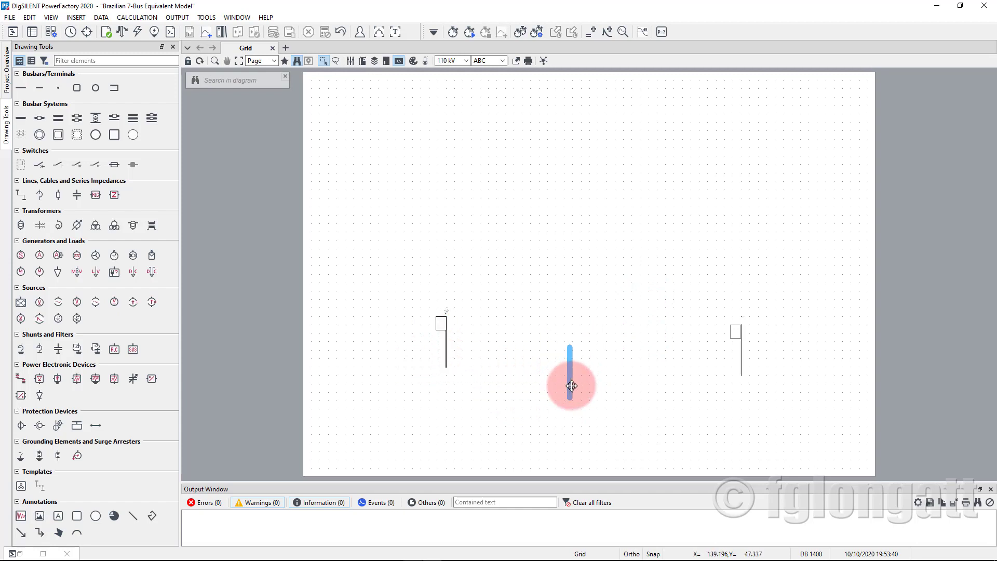
left_click(571, 382)
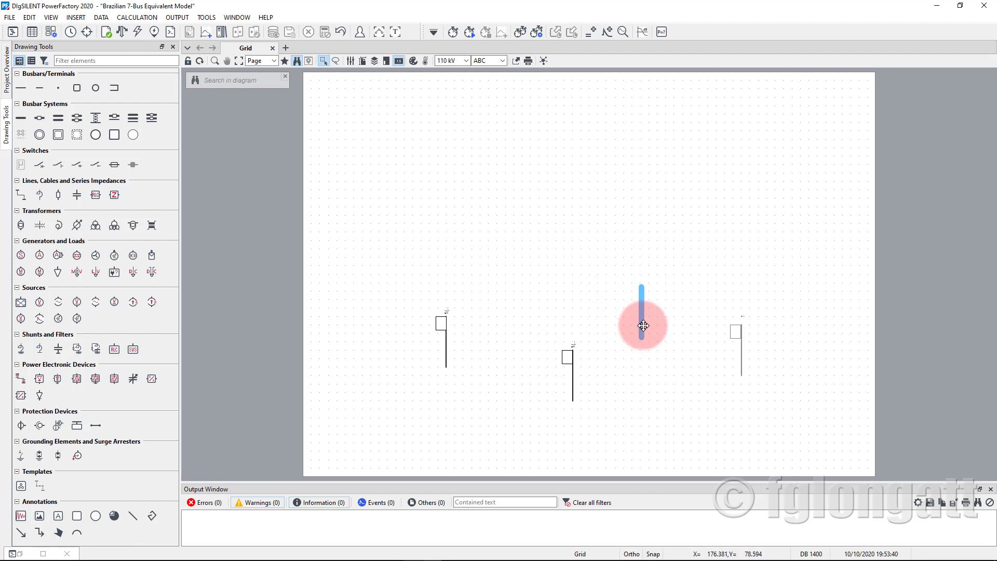
left_click(598, 293)
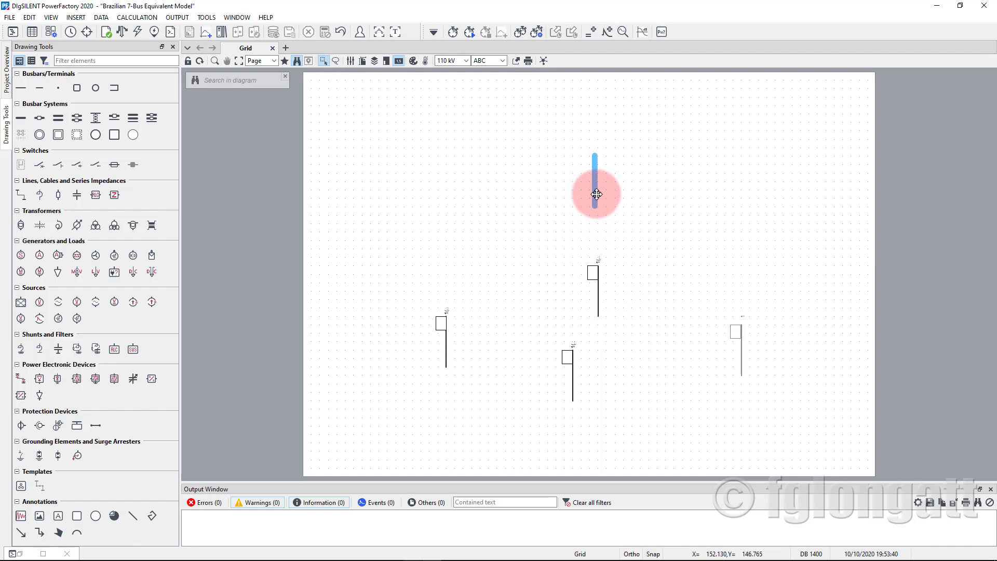
left_click(598, 194)
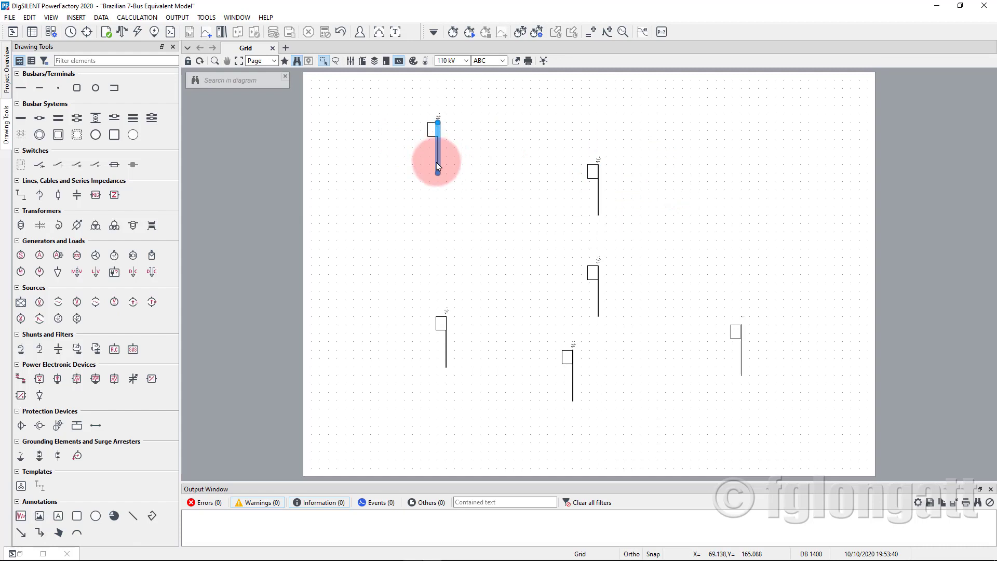
left_click(440, 156)
left_click(741, 151)
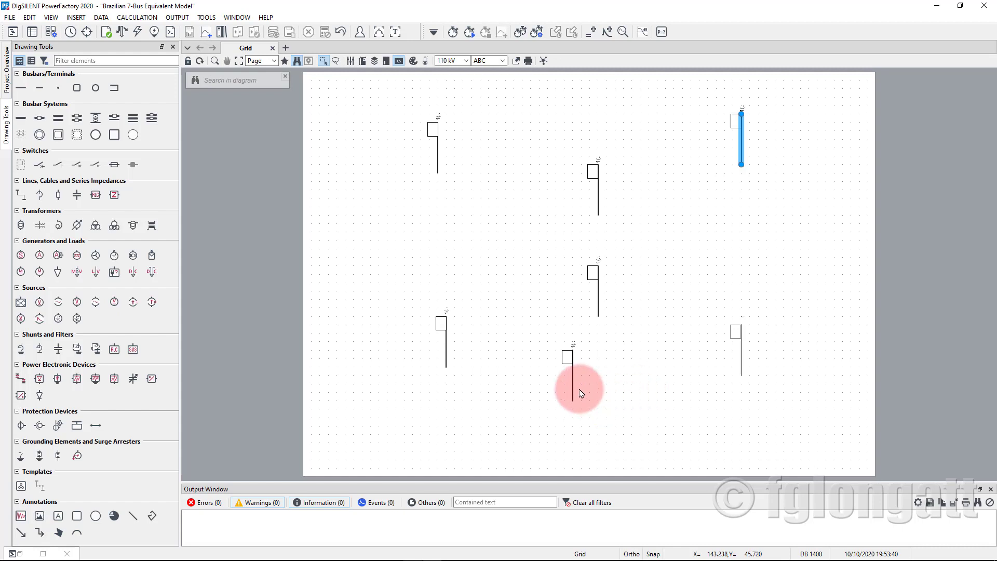
Lengthen the lower-left busbar and busbar 1 downward by moving their lower ends.
double_click(445, 368)
key("Escape")
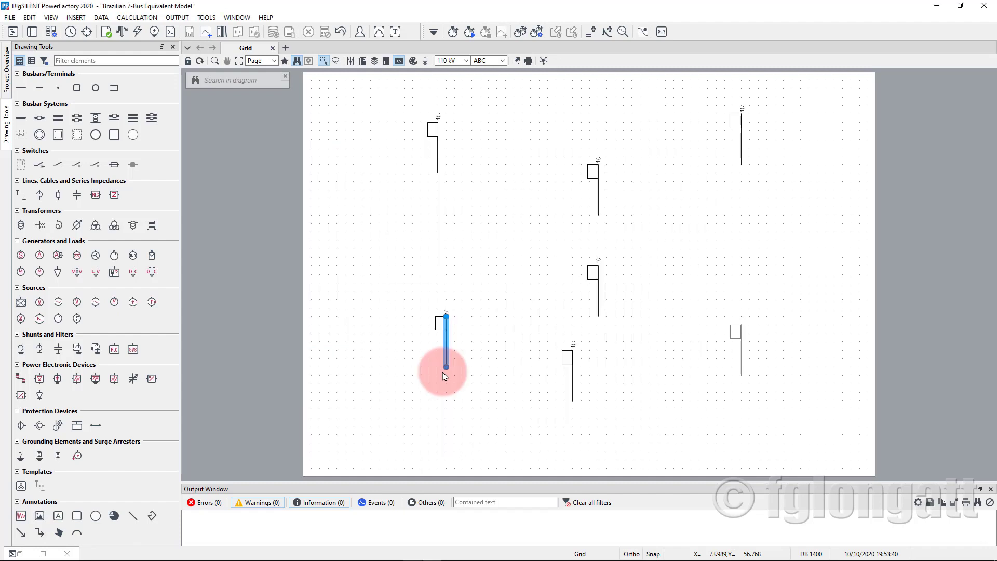
mouse_move(446, 367)
left_mouse_down()
mouse_move(445, 397)
mouse_move(446, 385)
left_mouse_up()
left_click(743, 382)
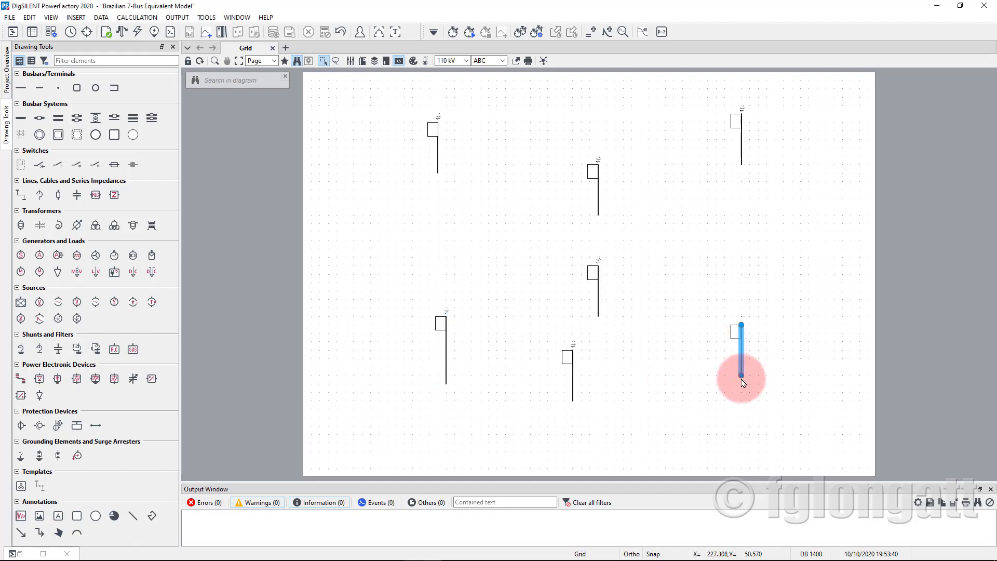
left_click(741, 377)
left_click_drag(741, 374, 725, 398)
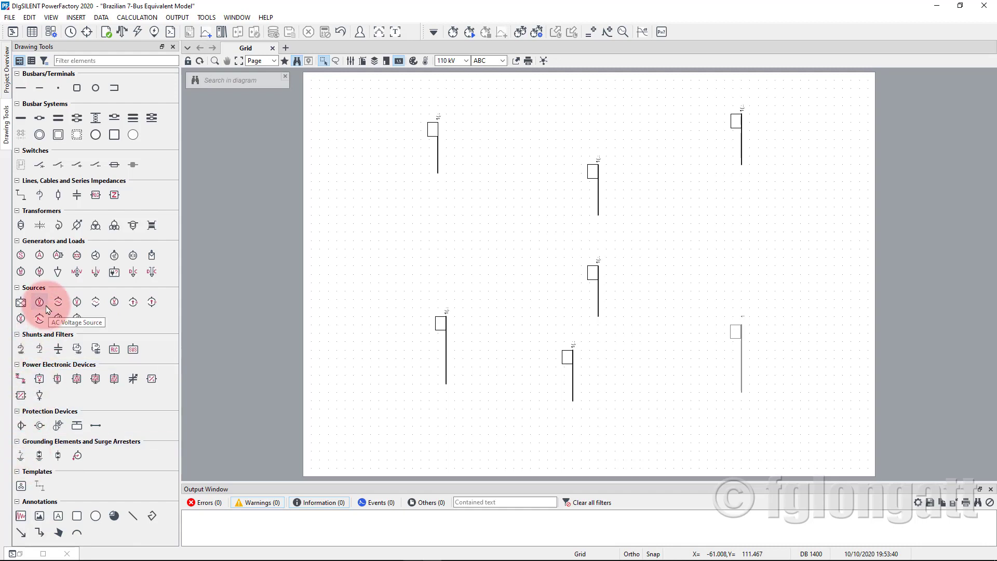
Draw a line from the lower-left busbar to the lower-middle busbar and another from there to busbar 1.
left_click(21, 195)
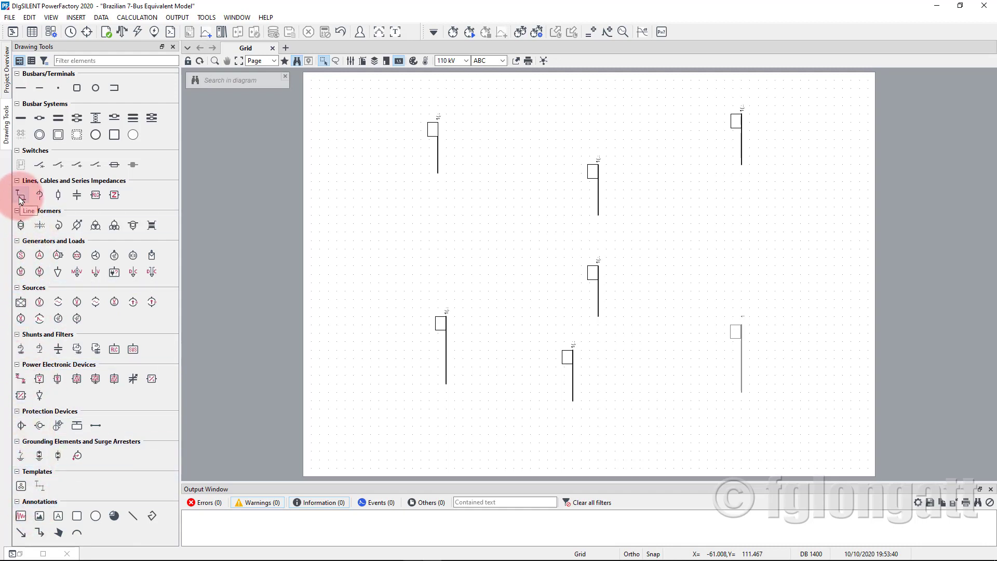
left_click(448, 373)
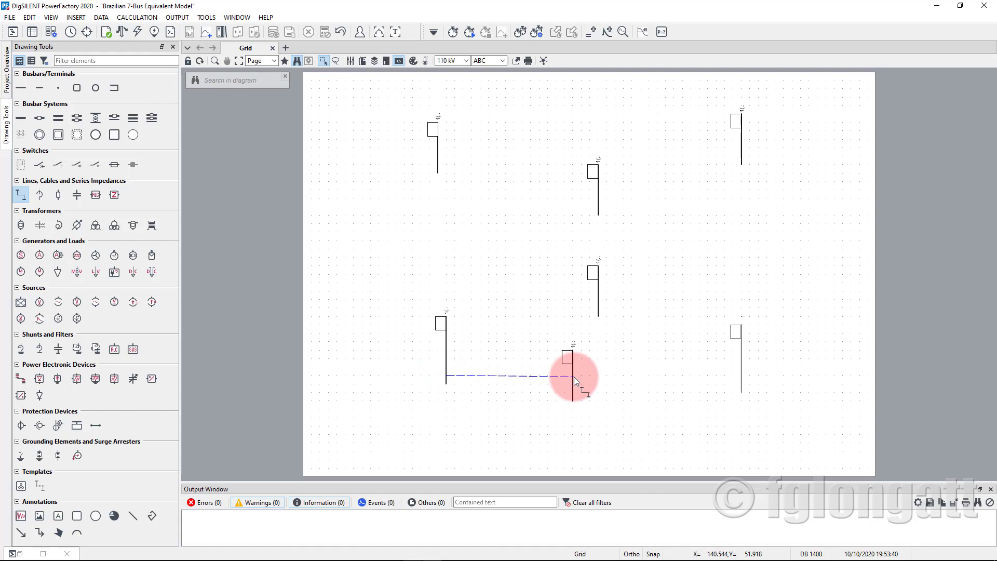
left_click(575, 376)
left_click(572, 376)
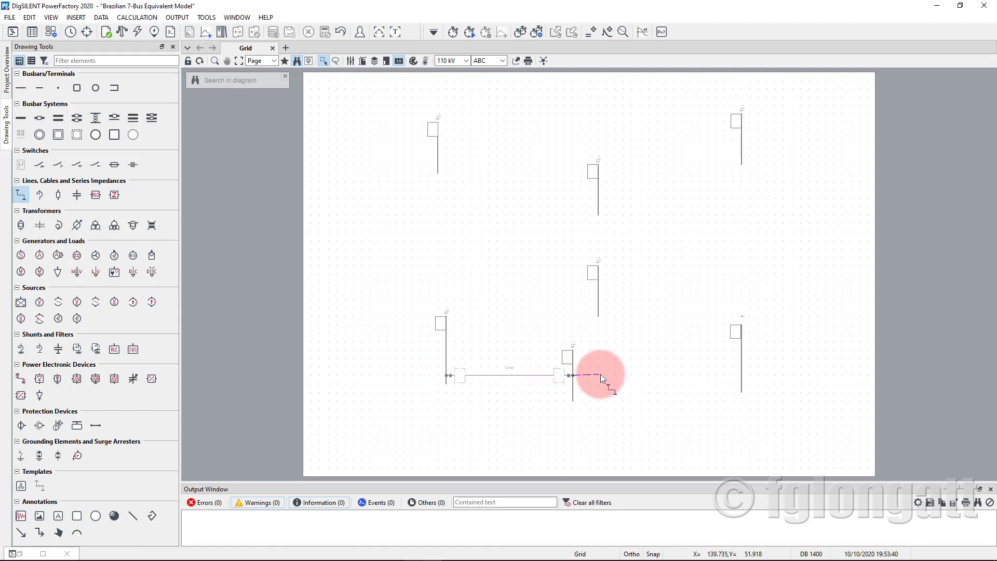
left_click(741, 378)
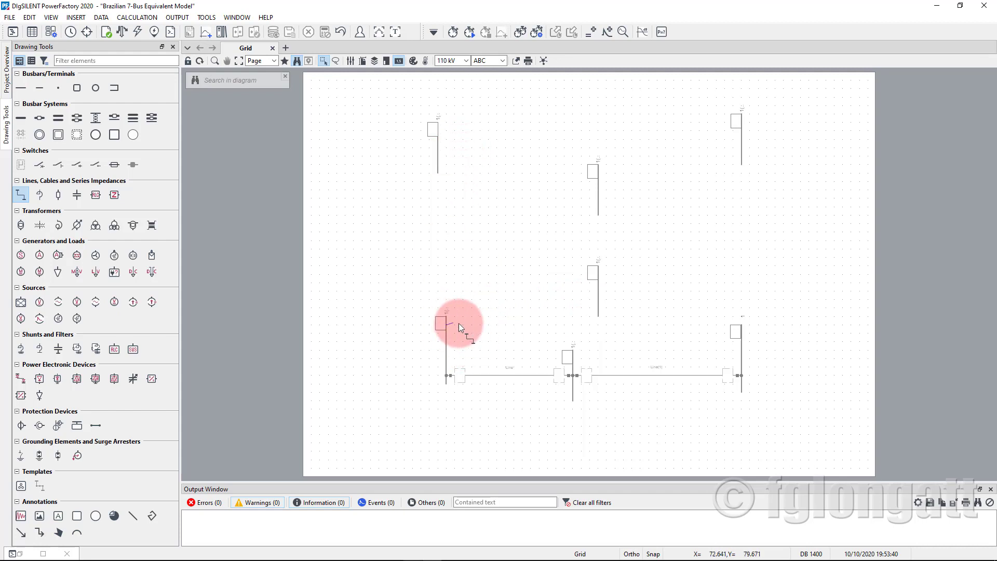
Connect the centre busbar with one line to the lower-left busbar and one line to busbar 1.
left_click(599, 308)
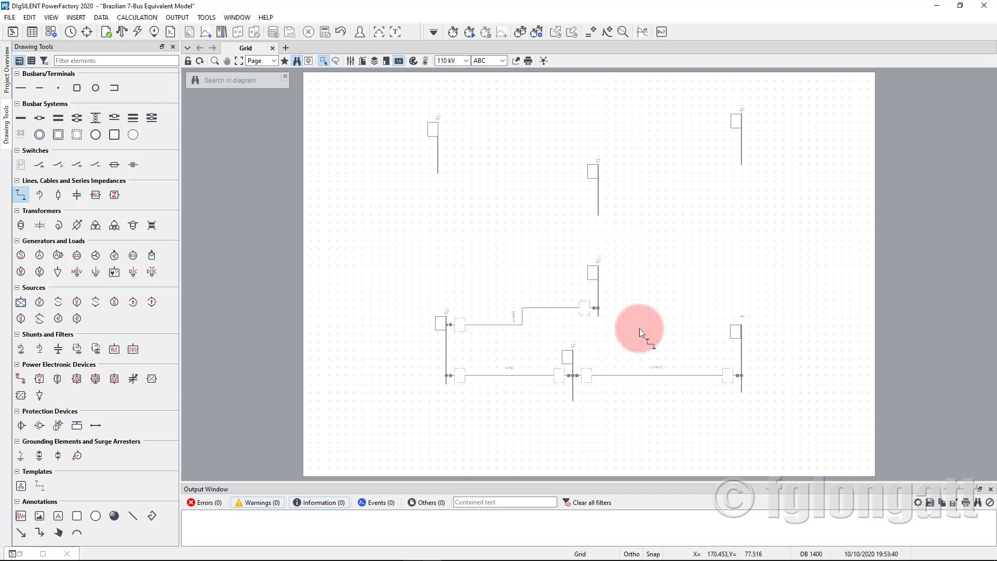
left_click(741, 348)
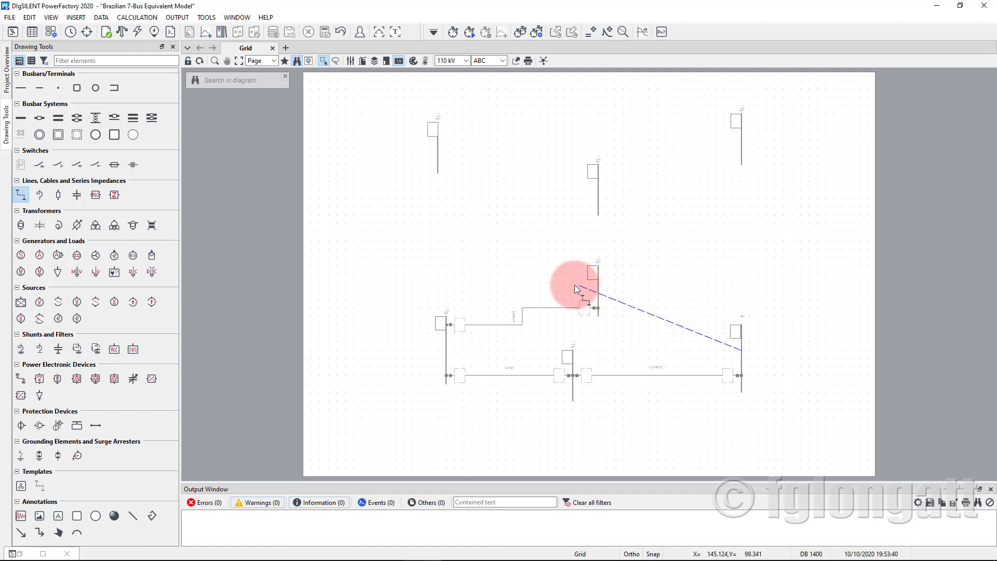
left_click(600, 306)
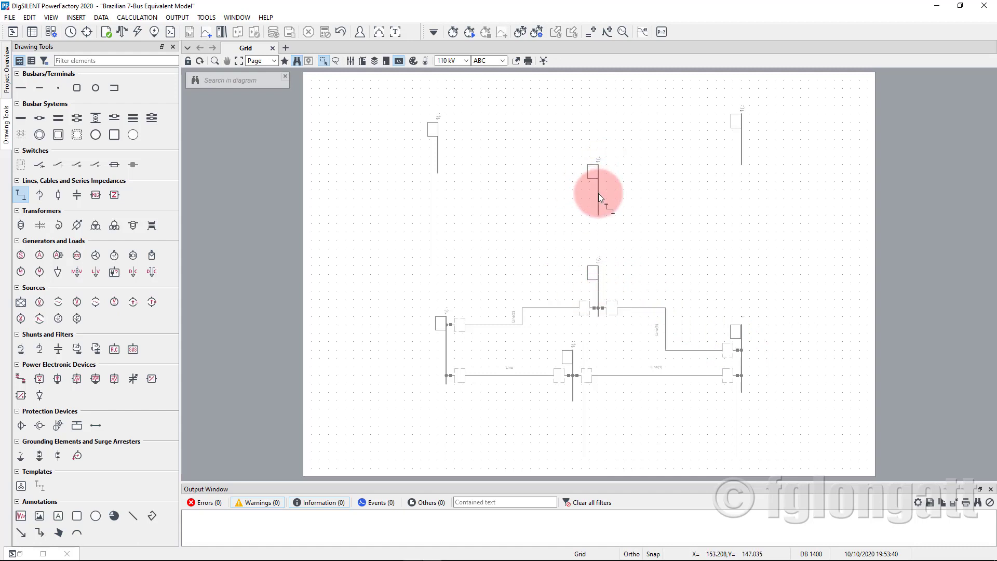
Connect the upper-middle busbar with one line to the upper-right busbar and one line to the upper-left busbar.
left_click(597, 180)
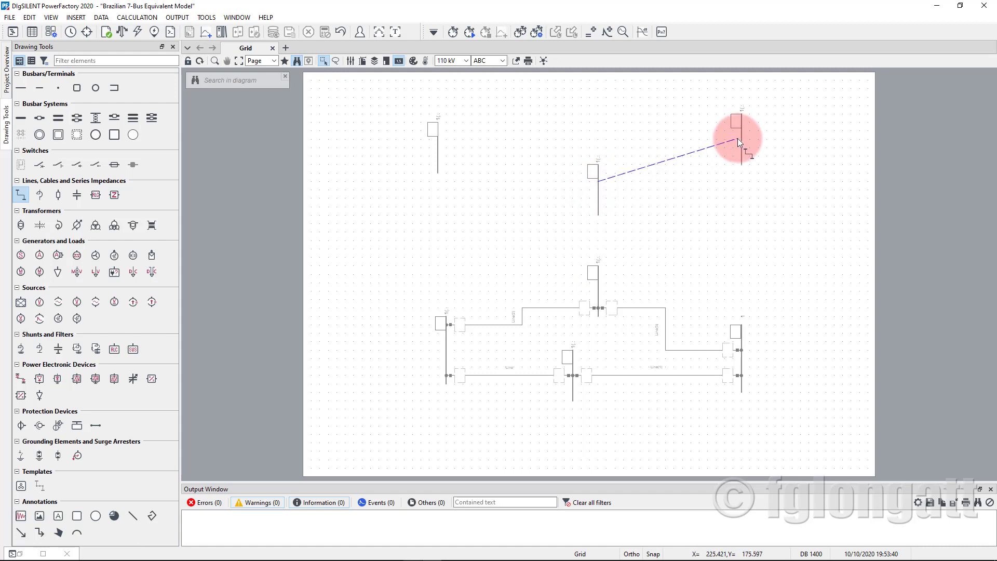
left_click(738, 138)
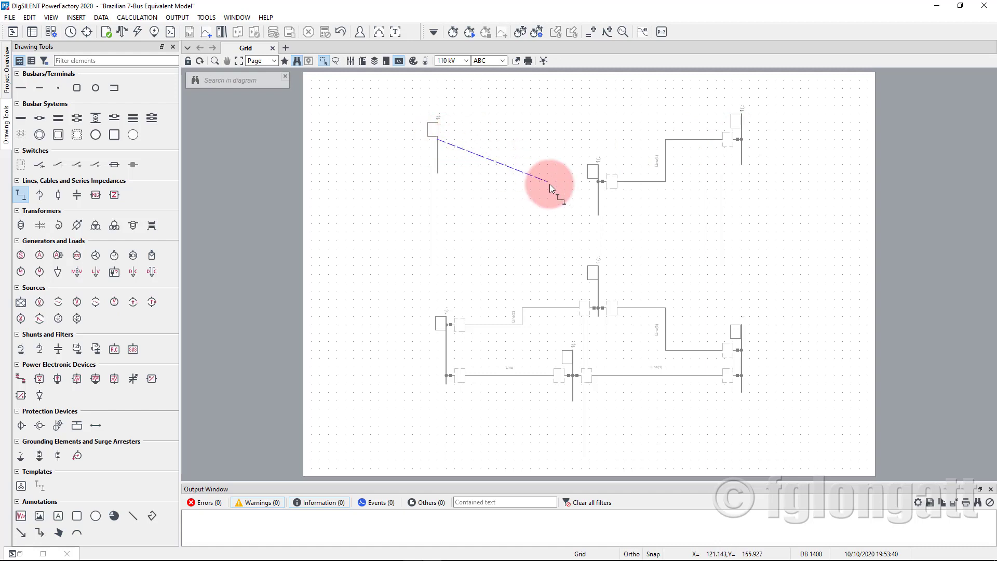
left_click(599, 183)
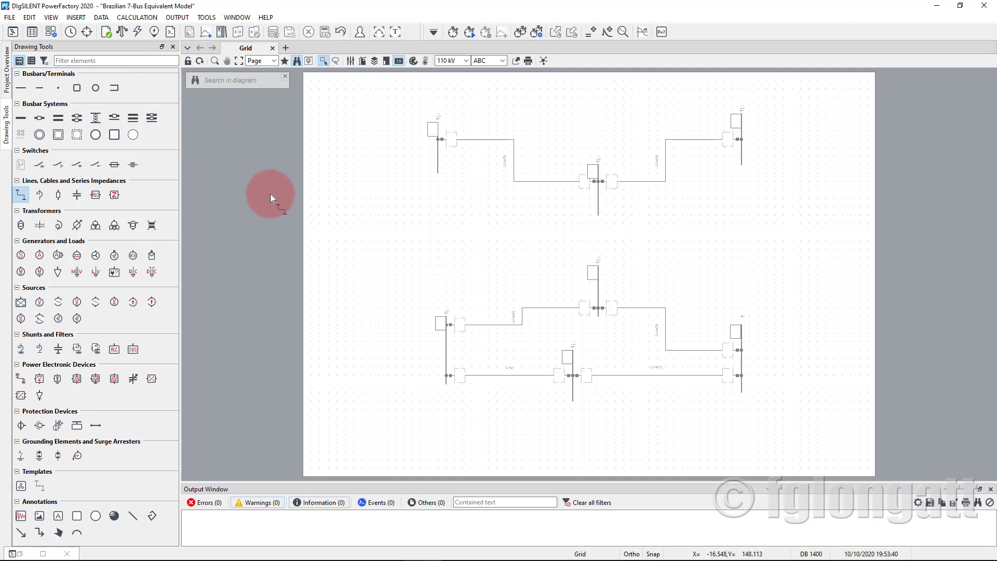
key("Escape")
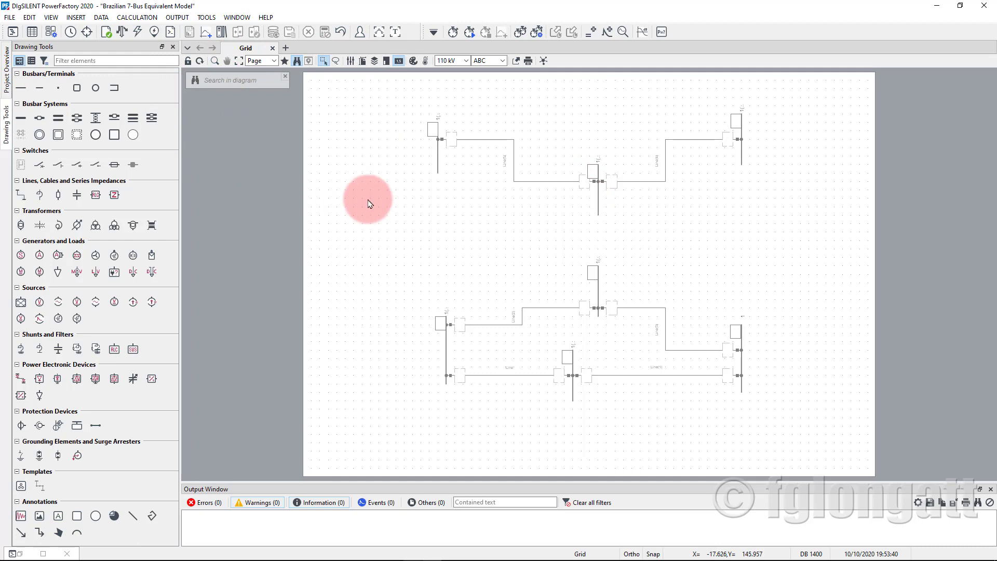
Move the upper-middle busbar up and lengthen it, and move the centre busbar down, so their attached lines run straighter.
left_click(597, 210)
mouse_move(598, 210)
left_mouse_down()
mouse_move(591, 157)
mouse_move(590, 196)
left_mouse_up()
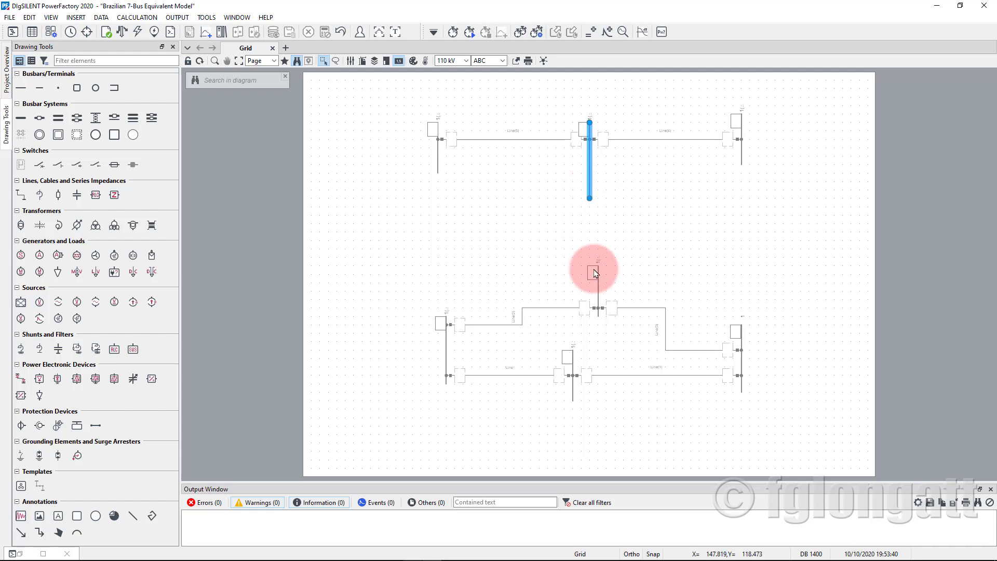
left_click(600, 295)
left_click_drag(600, 295, 599, 312)
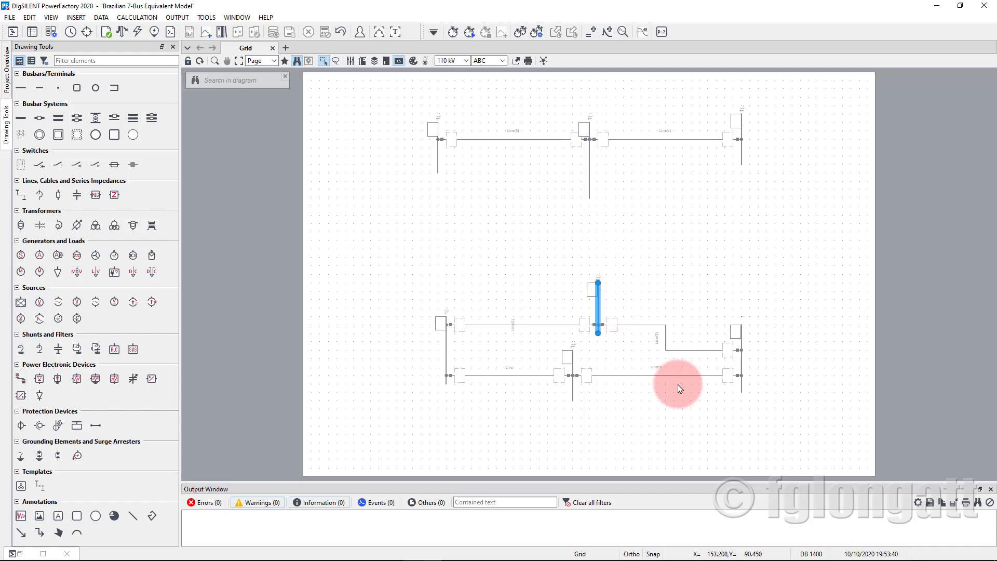
Lengthen busbar 1 upward and raise the lower segment of its line to the centre busbar until the line is straight.
left_click(741, 337)
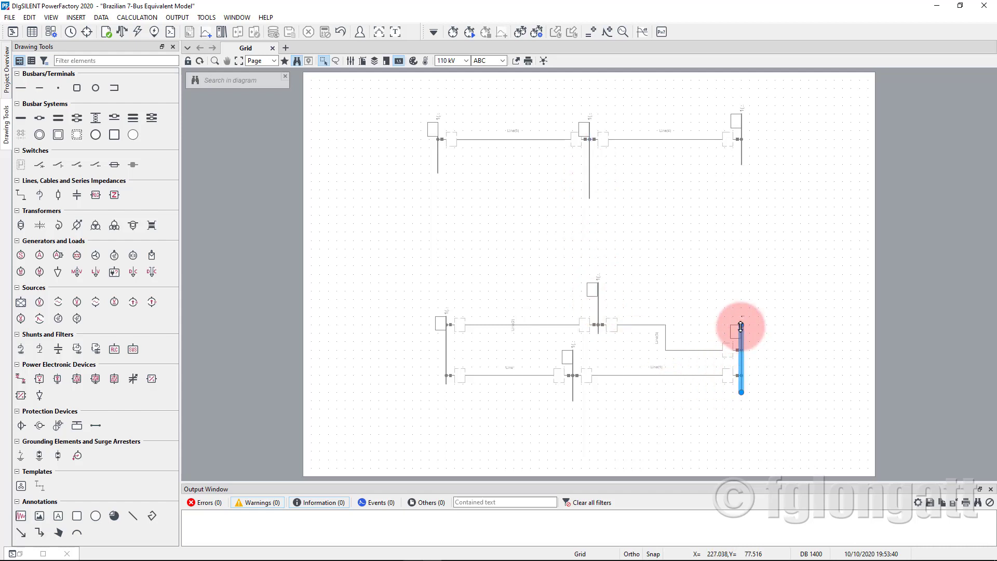
left_click_drag(741, 325, 741, 299)
left_click(708, 351)
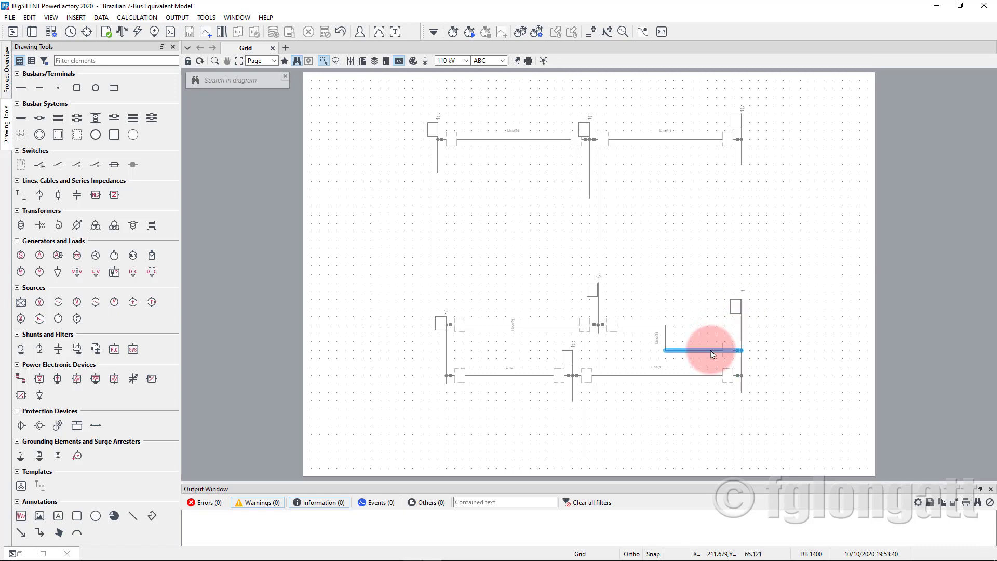
double_click(708, 350)
key("Escape")
left_click(702, 355)
left_click_drag(708, 354, 704, 330)
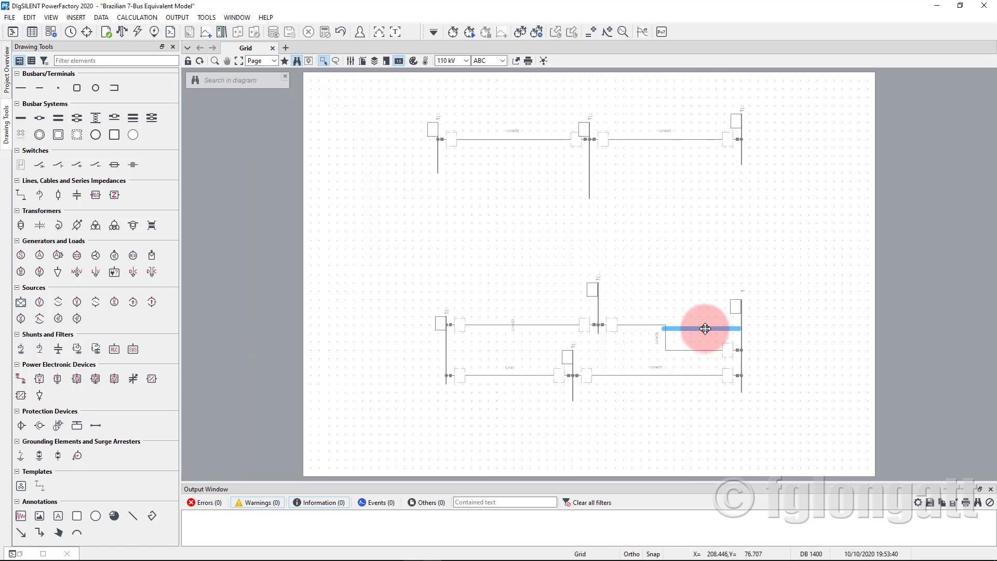
left_click(744, 306)
left_click_drag(742, 300, 742, 283)
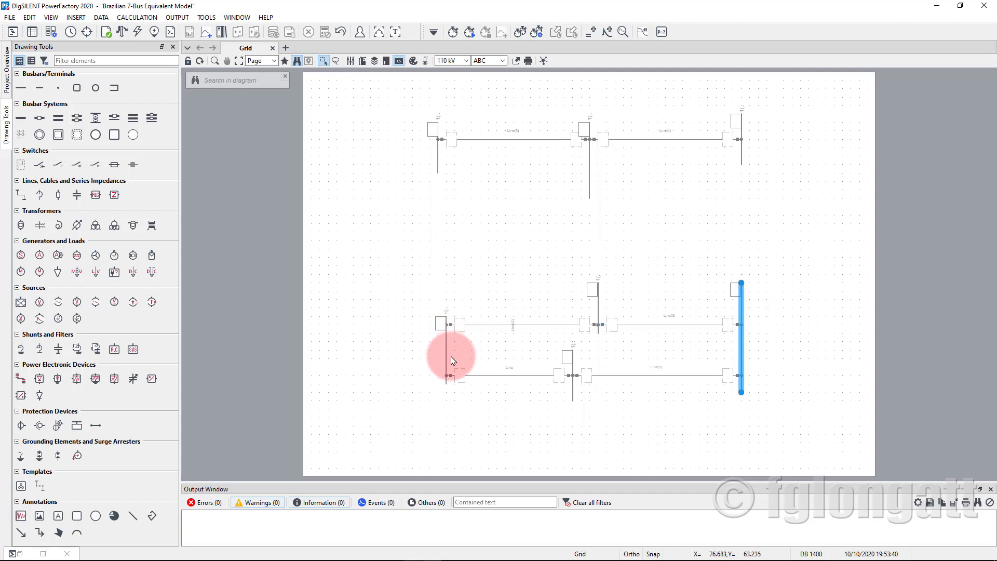
Lengthen the lower-left busbar at both its lower and upper ends.
left_click(445, 376)
left_click_drag(447, 383, 446, 400)
left_click(446, 308)
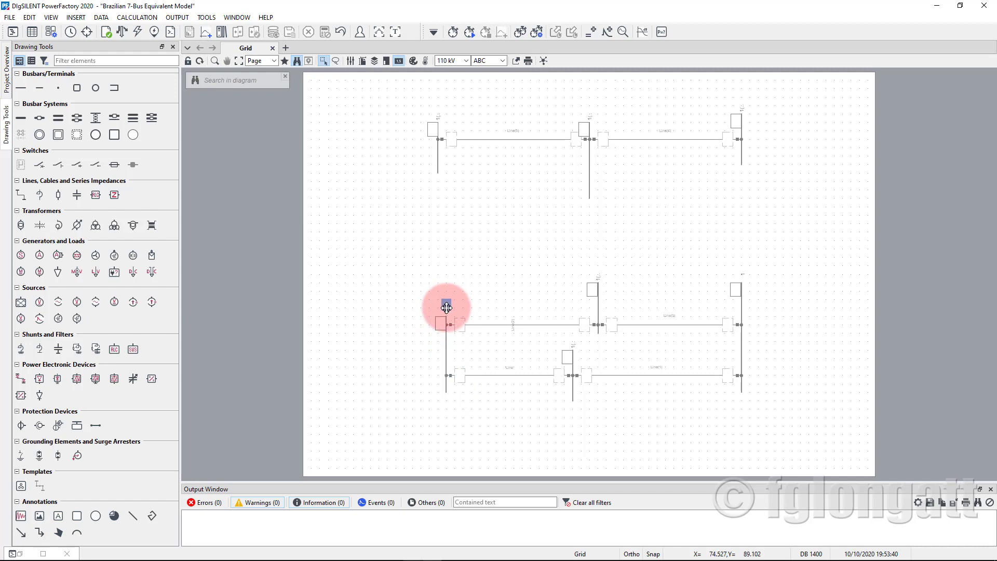
left_click(450, 329)
left_click_drag(448, 319, 448, 286)
Lengthen the upper-left and upper-right busbars downward by moving their lower ends.
left_click(438, 165)
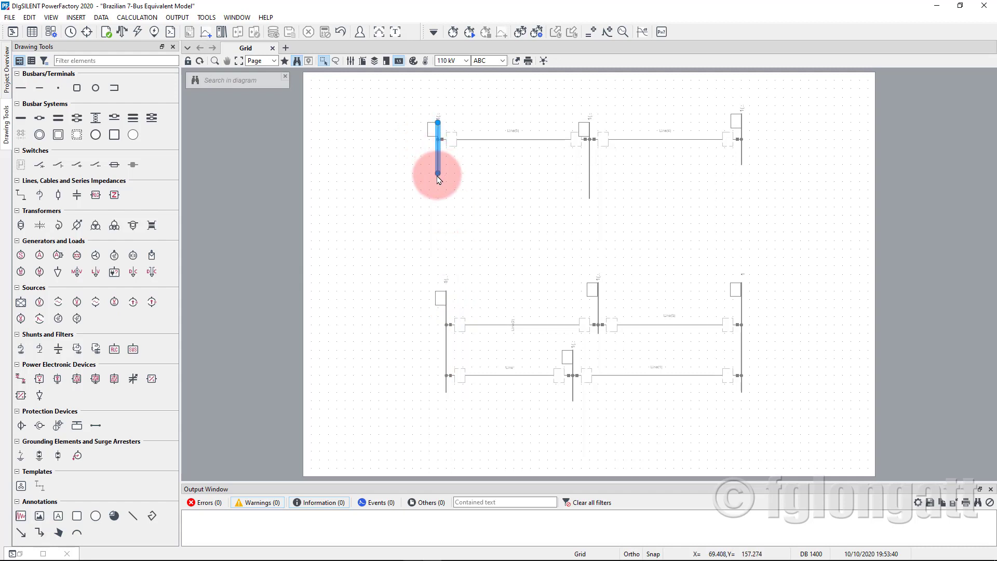
left_click_drag(442, 177, 439, 199)
left_click(741, 159)
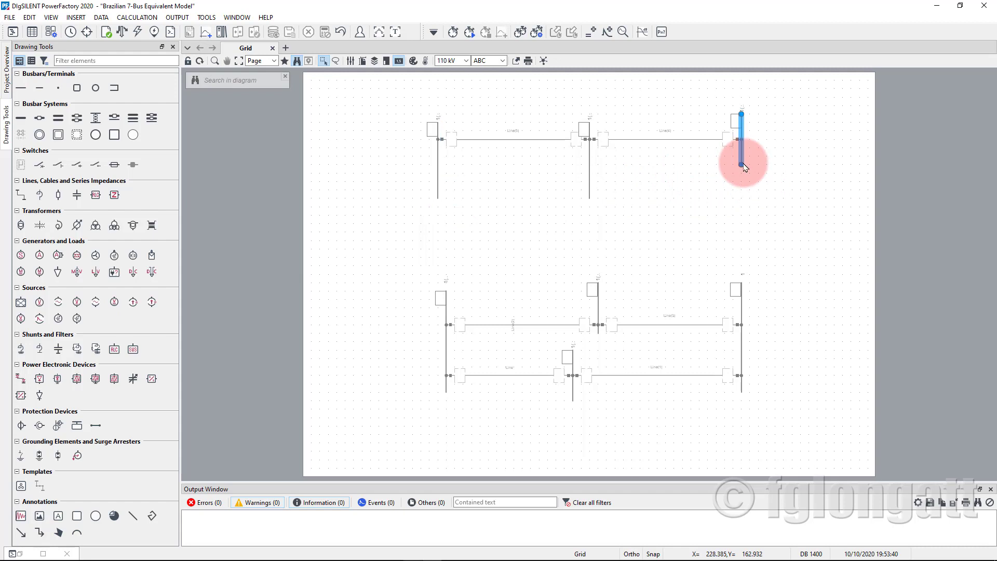
left_click_drag(744, 168, 734, 222)
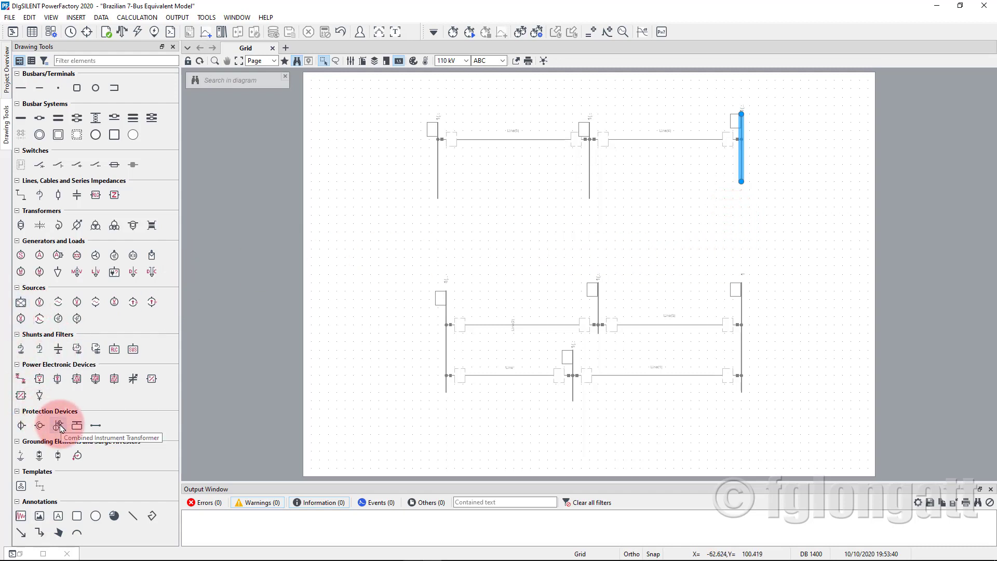
Connect the upper-middle busbar to the centre busbar with a two-winding transformer, routed around the right side of both busbars.
left_click(20, 225)
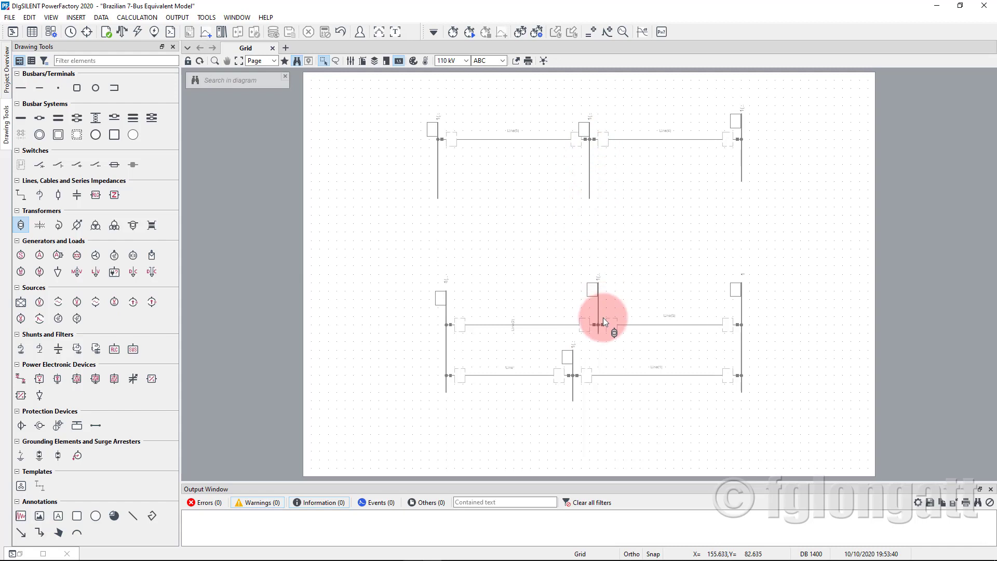
left_click(20, 227)
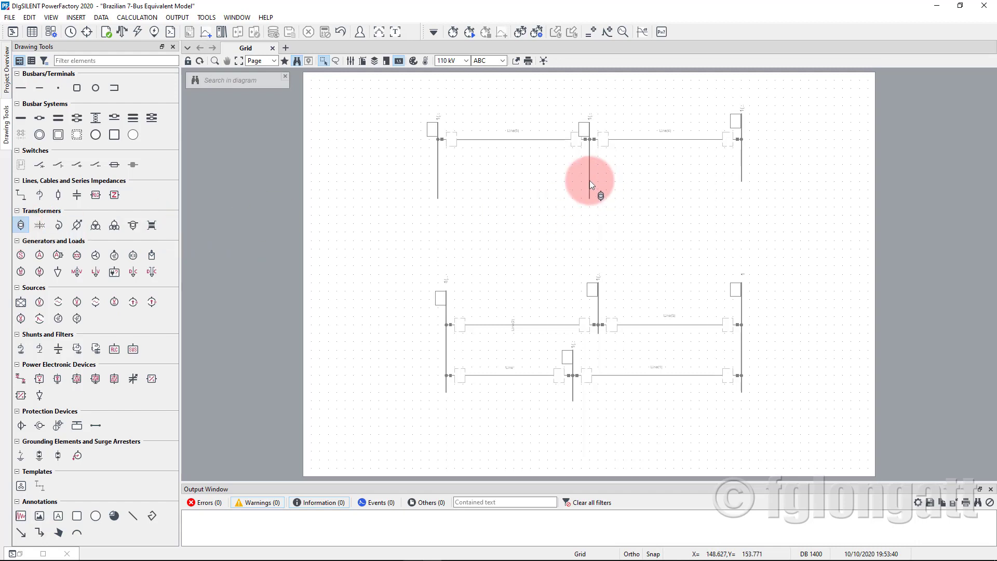
left_click(635, 181)
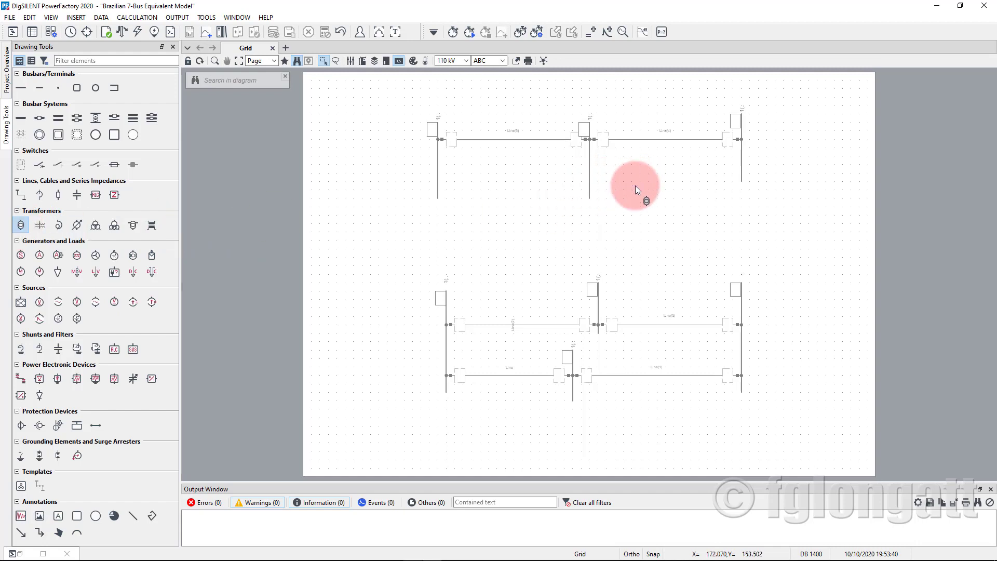
left_click(632, 298)
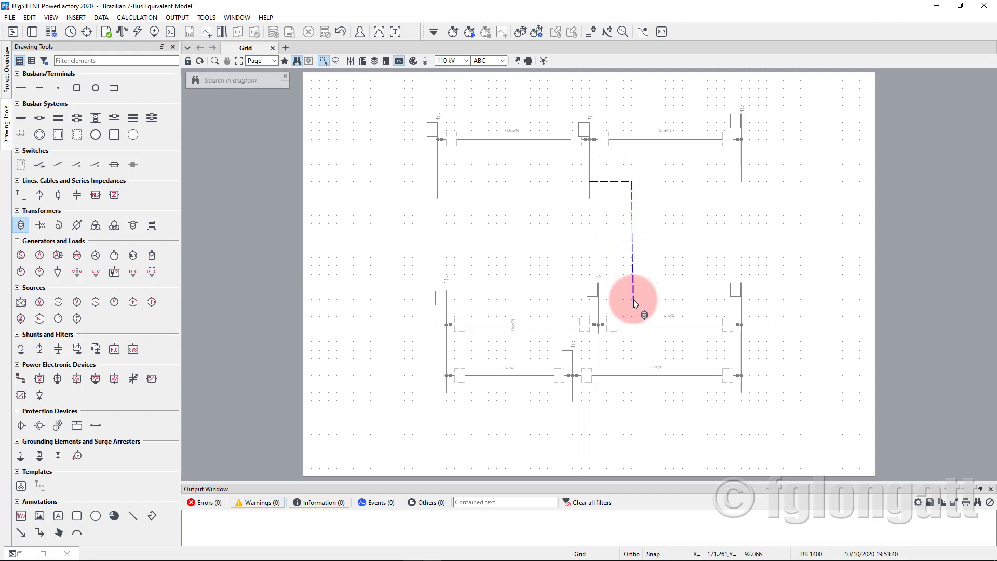
left_click(597, 300)
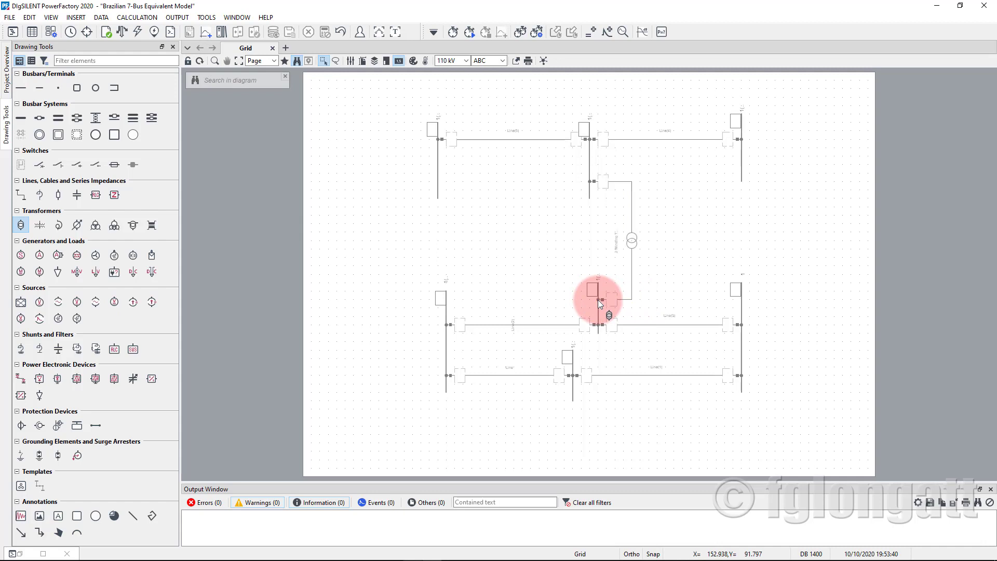
key("Escape")
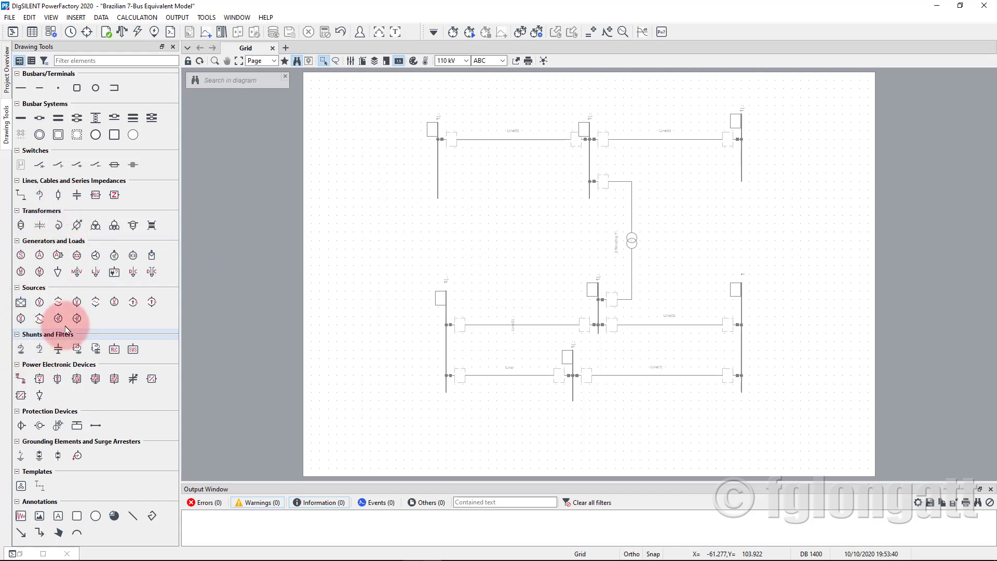
Attach a general load to each of the upper-left, upper-middle and upper-right busbars.
left_click(57, 271)
left_click(440, 181)
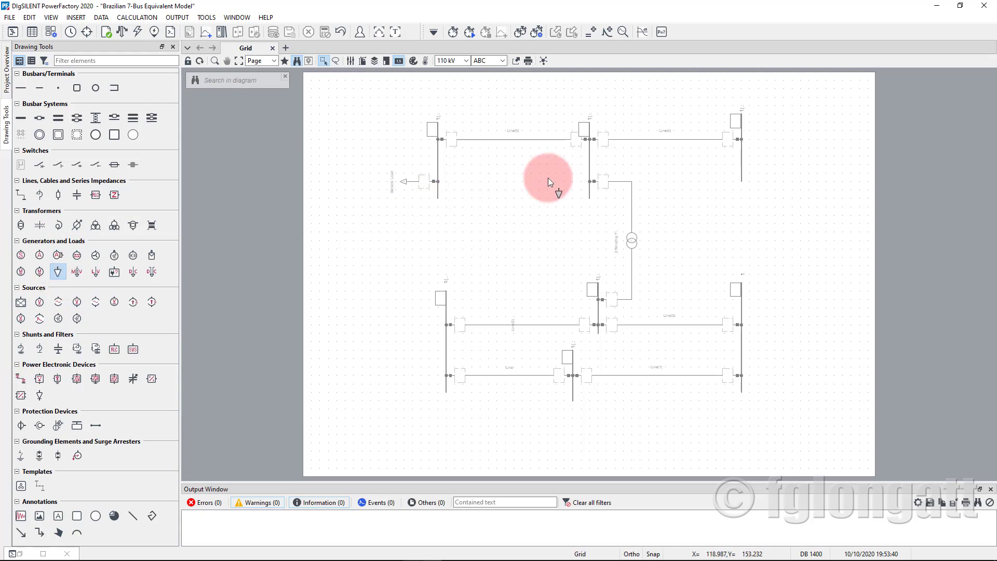
left_click(591, 164)
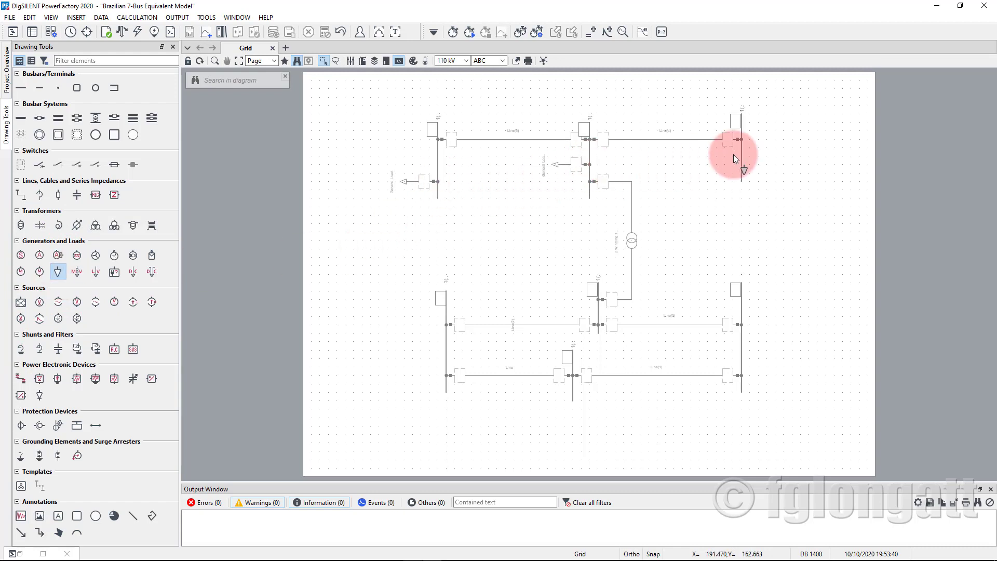
left_click(740, 165)
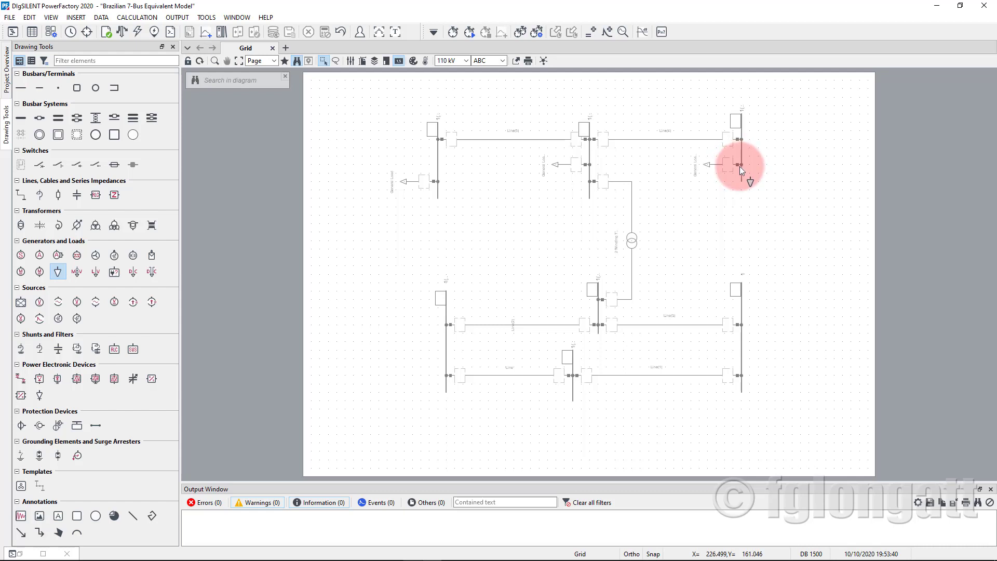
Attach a general load to each of busbar 1, the lower-middle, the lower-left and the centre busbars.
left_click(744, 377)
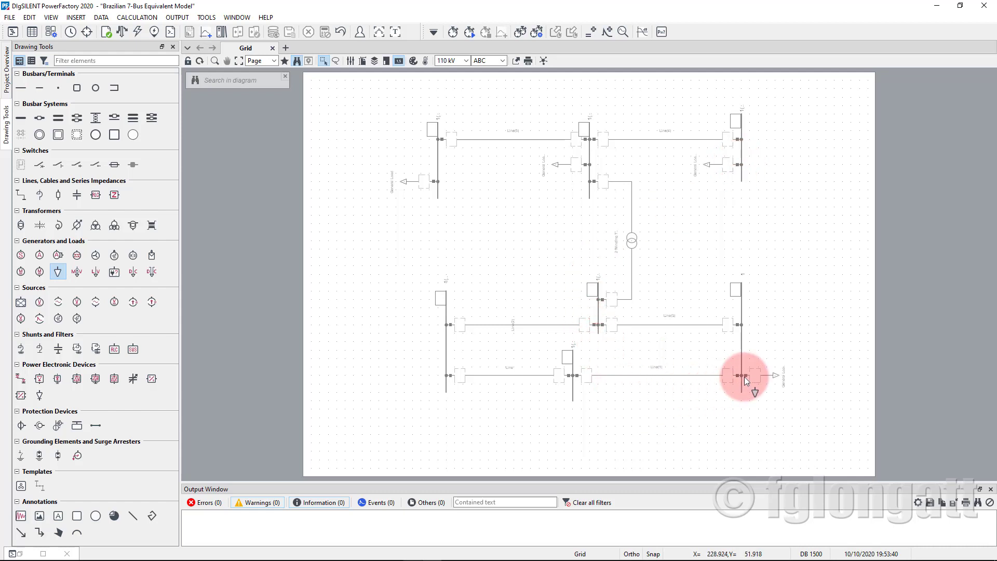
left_click(574, 396)
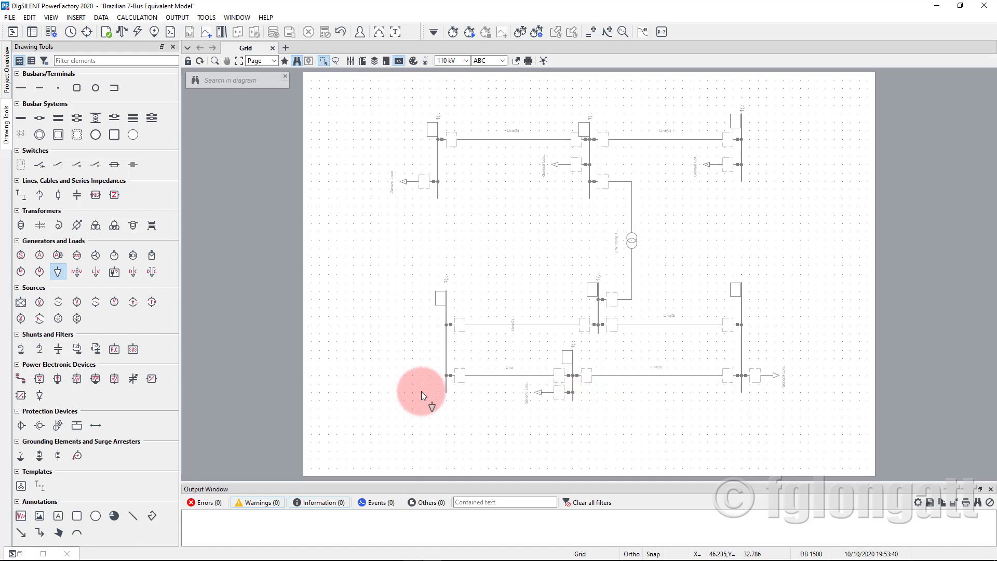
left_click(446, 377)
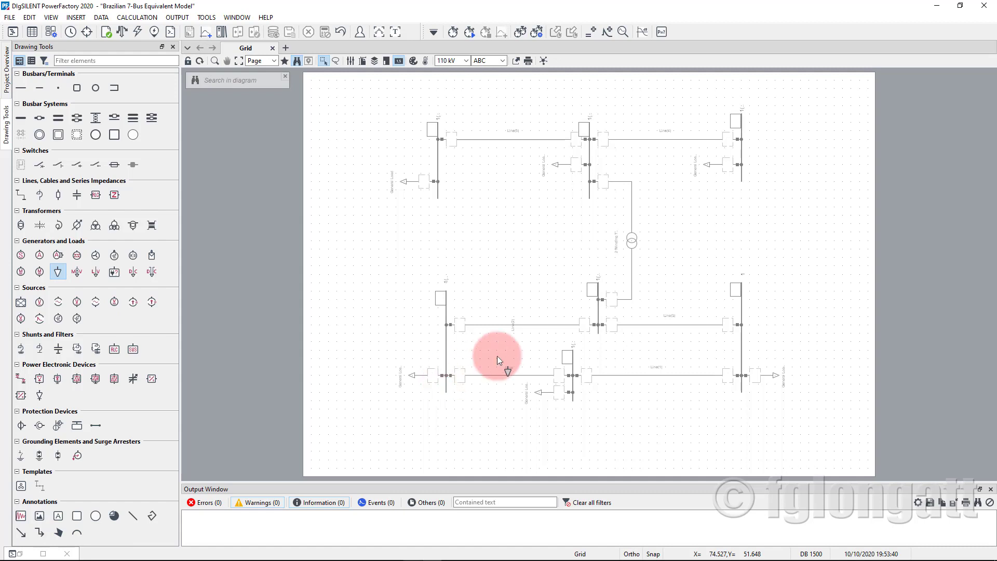
left_click(600, 301)
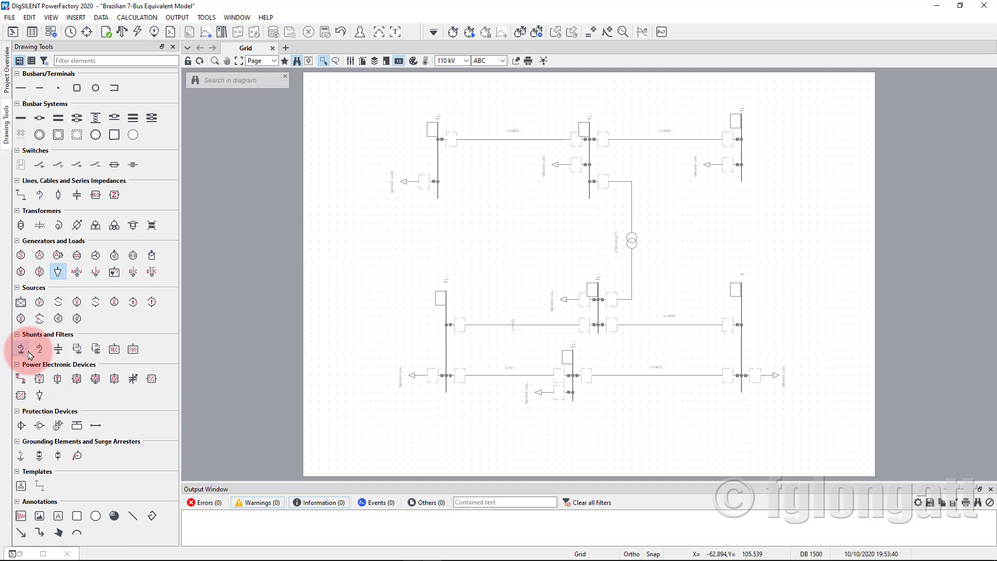
Move the general loads of the upper-left and upper-middle busbars to their right sides, and lengthen the centre busbar upward.
left_click(58, 349)
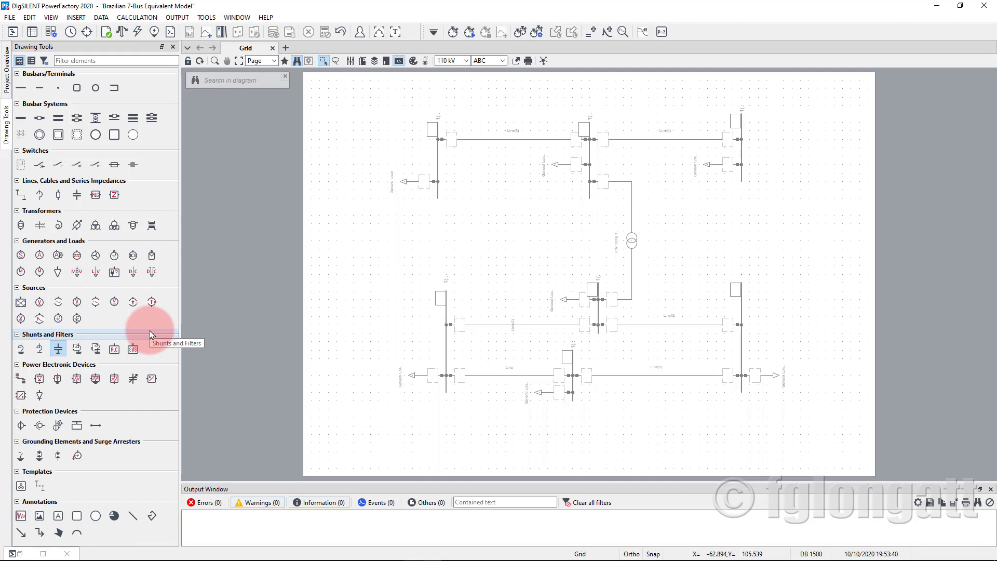
key("Escape")
left_click(405, 184)
left_click_drag(405, 186, 457, 213)
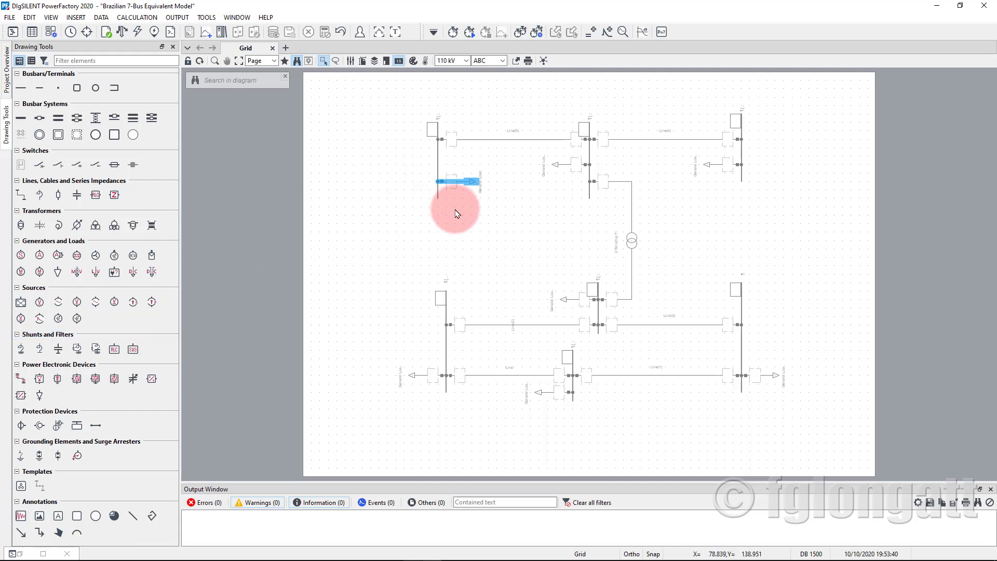
left_click_drag(559, 164, 611, 165)
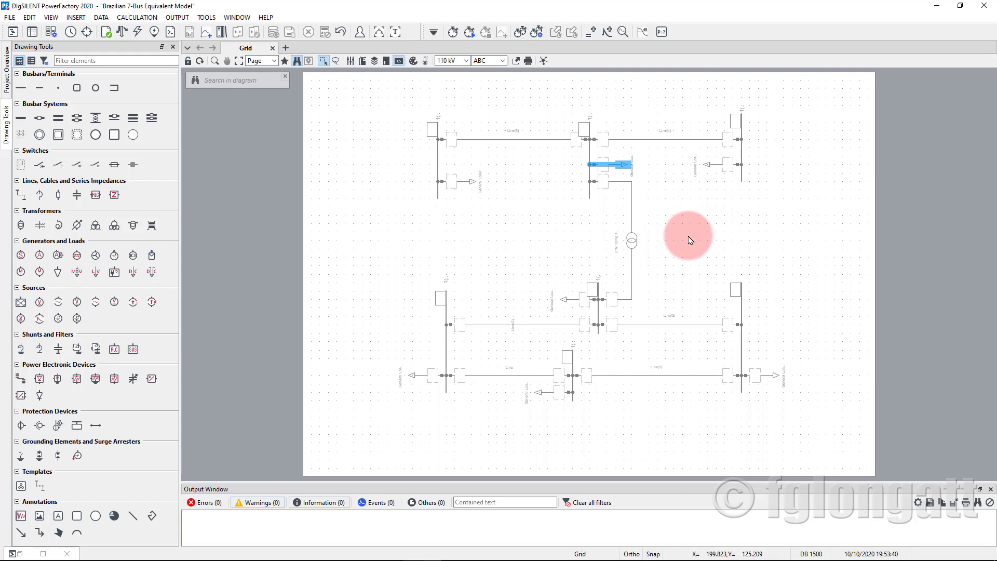
left_click(599, 283)
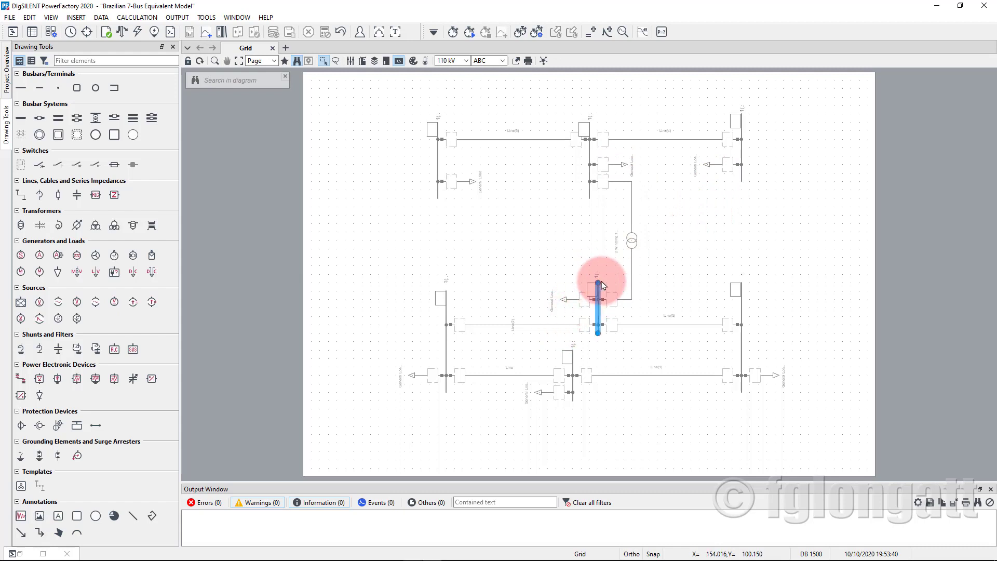
left_click_drag(599, 283, 598, 250)
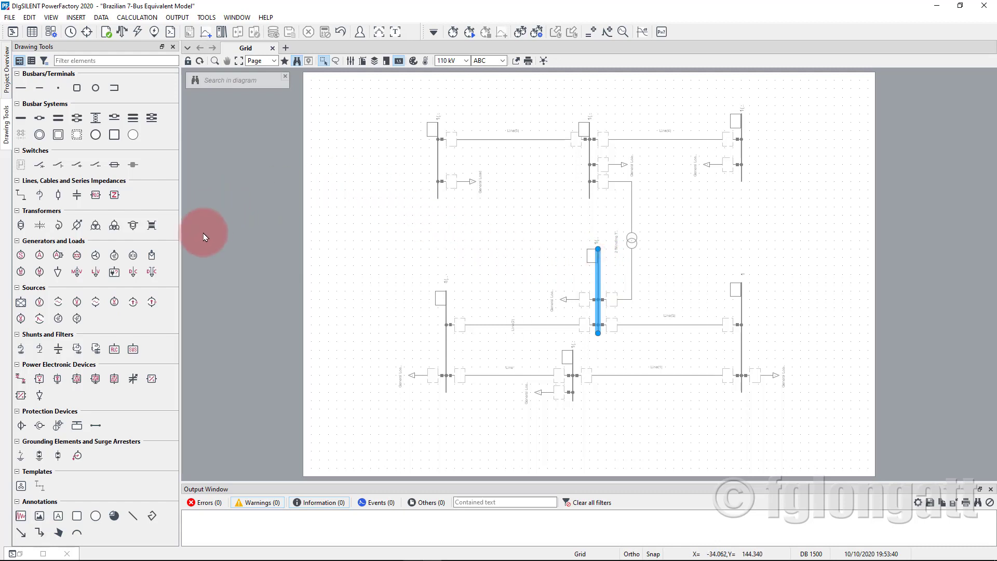
Attach a Shunt/Filter C to each of the upper-left, upper-middle and upper-right busbars and busbar 1.
left_click(57, 352)
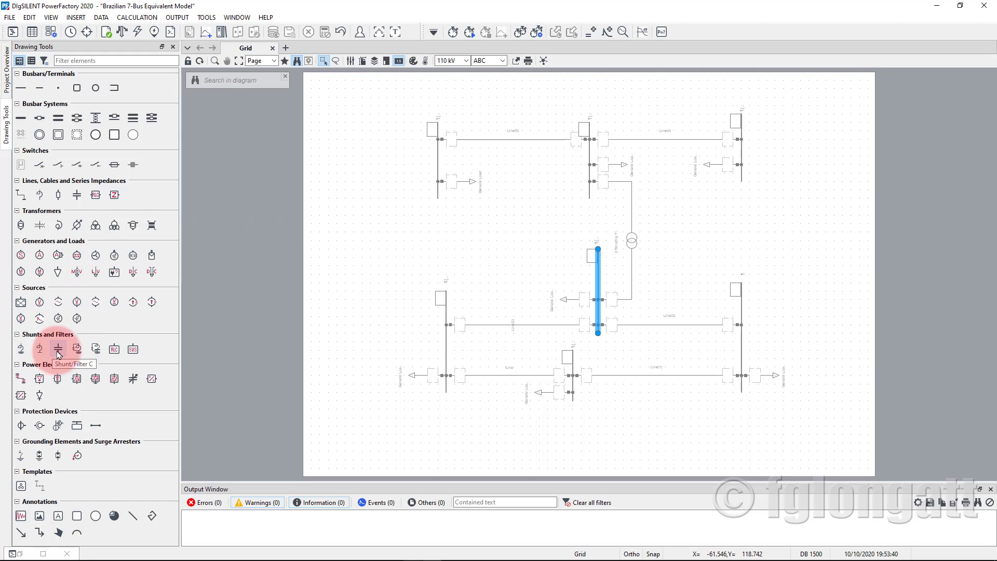
left_click(438, 181)
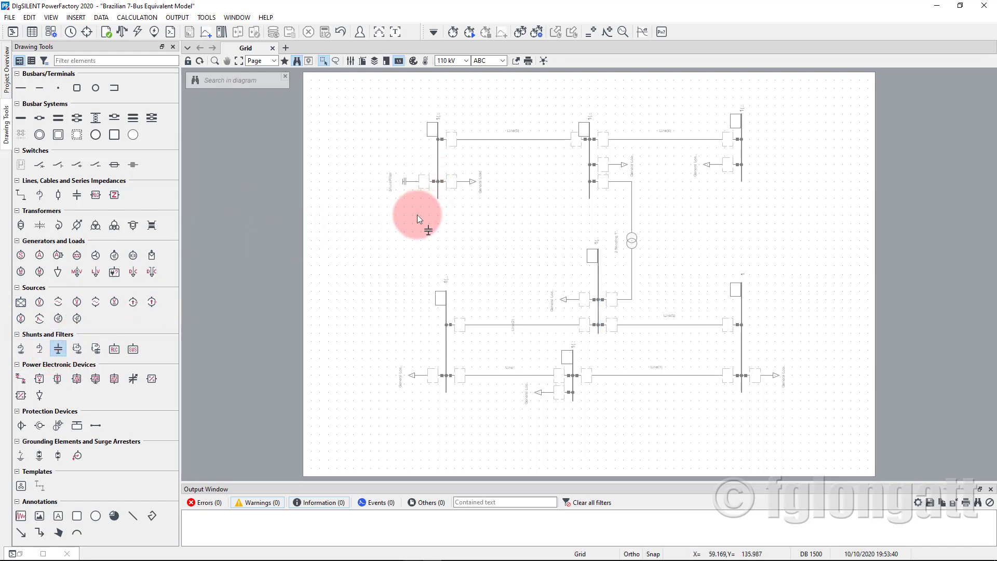
left_click(588, 166)
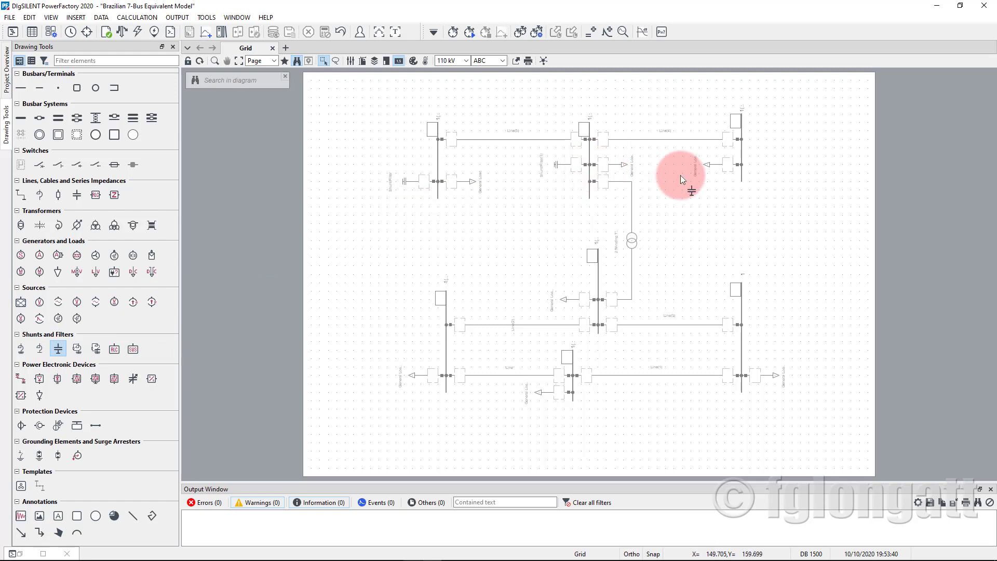
left_click(743, 164)
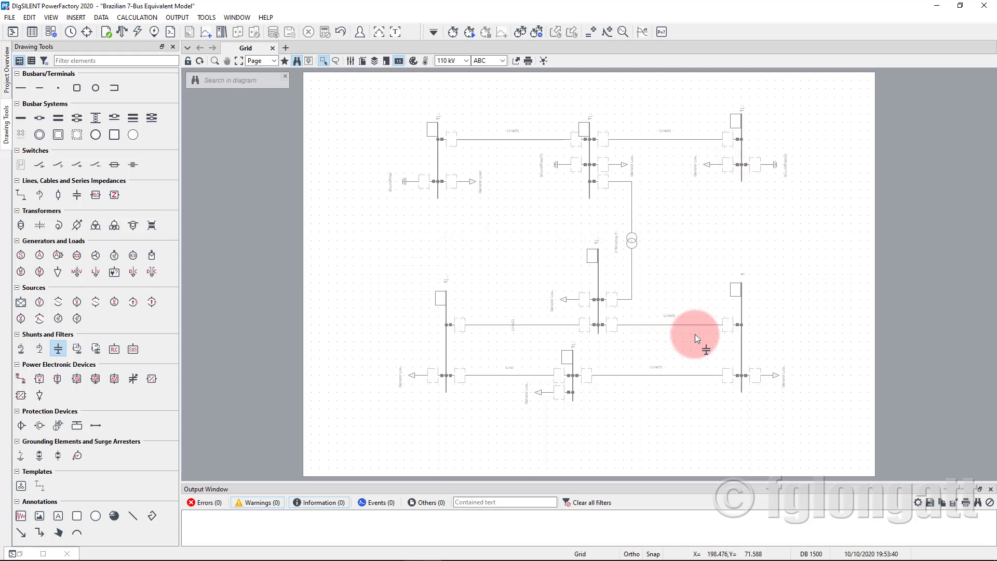
left_click(743, 325)
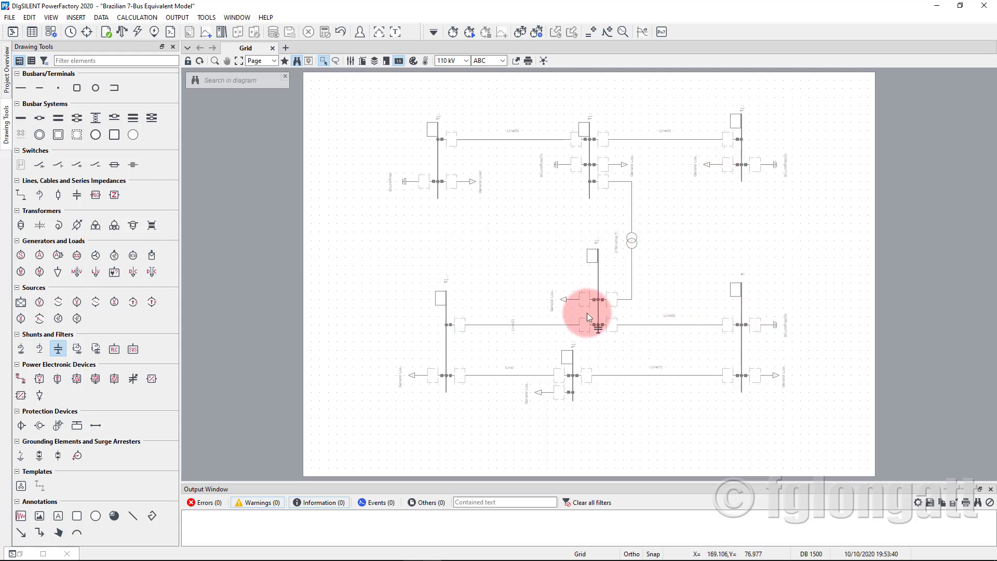
Attach a Shunt/Filter C to the centre, lower-left and lower-middle busbars, lengthening the lower-middle one downward to seat its shunt below the load.
left_click(597, 278)
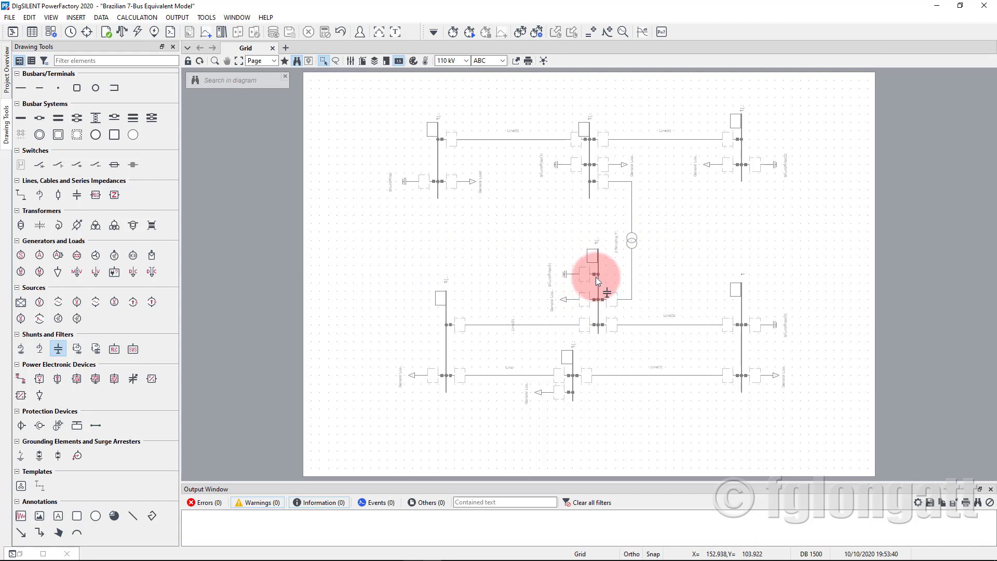
left_click(447, 352)
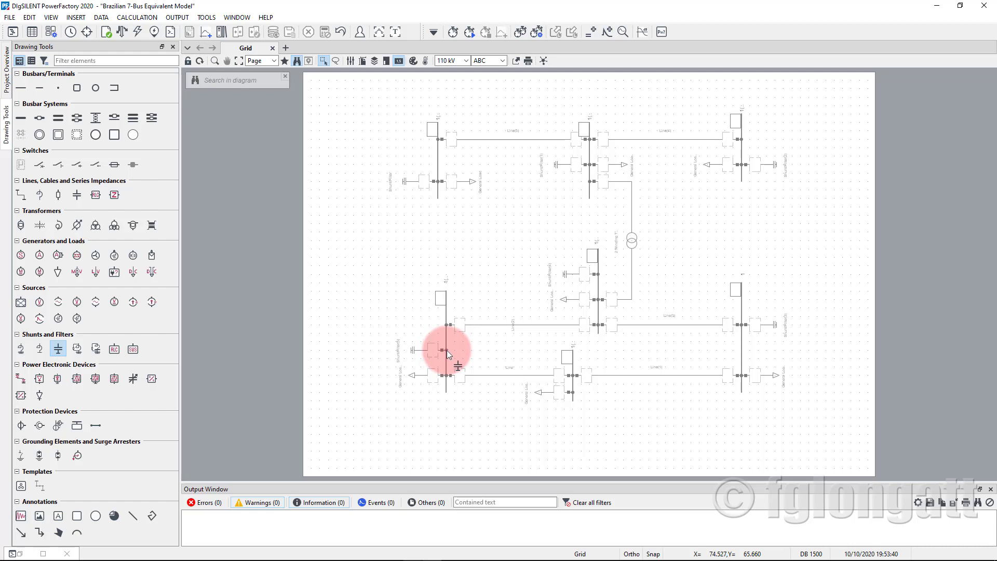
left_click(574, 394)
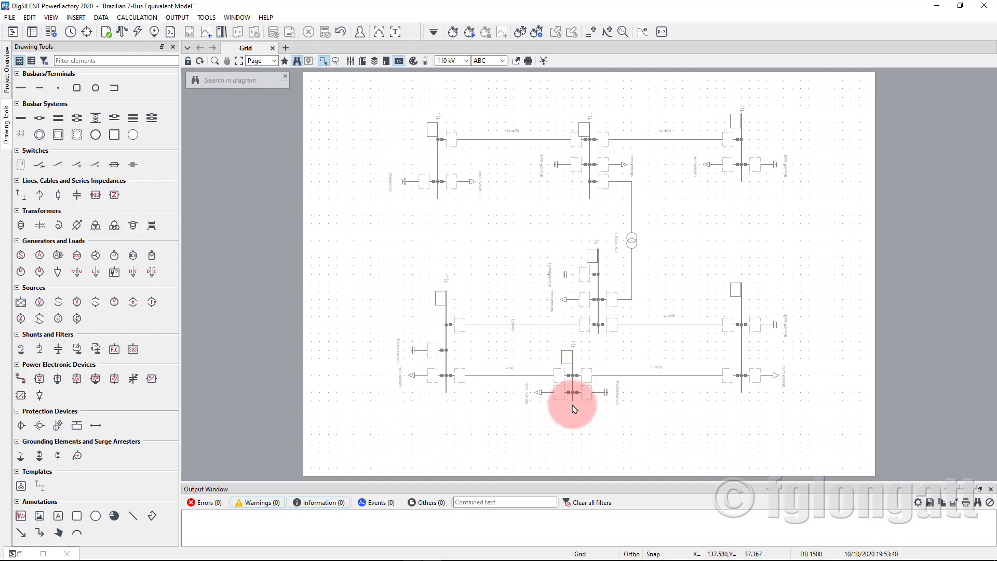
mouse_move(574, 406)
left_mouse_down()
mouse_move(570, 422)
mouse_move(597, 394)
mouse_move(551, 428)
mouse_move(523, 418)
mouse_move(551, 424)
left_mouse_up()
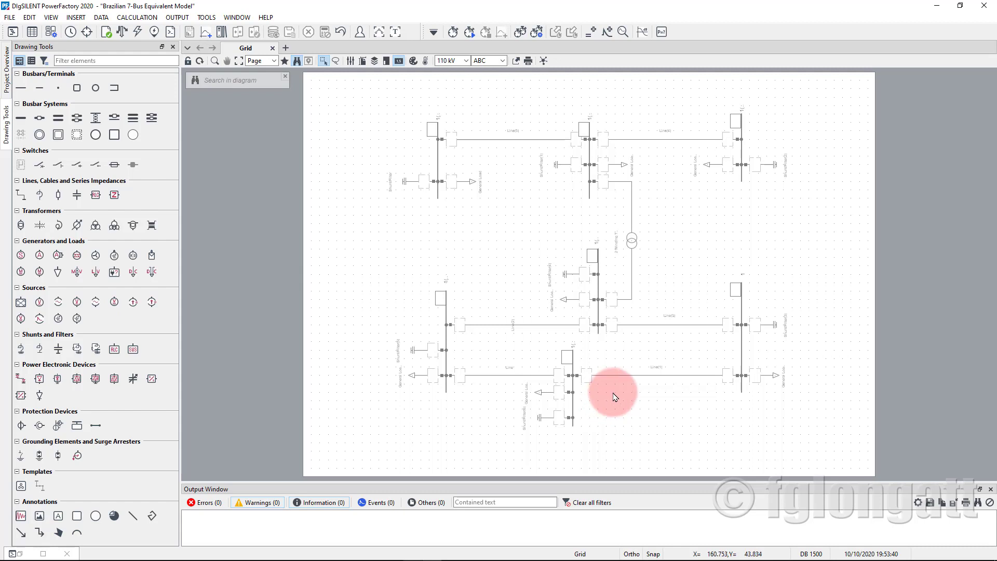
Attach a synchronous machine to each of the upper-right, upper-left, lower-left and lower-middle busbars and busbar 1.
left_click(21, 255)
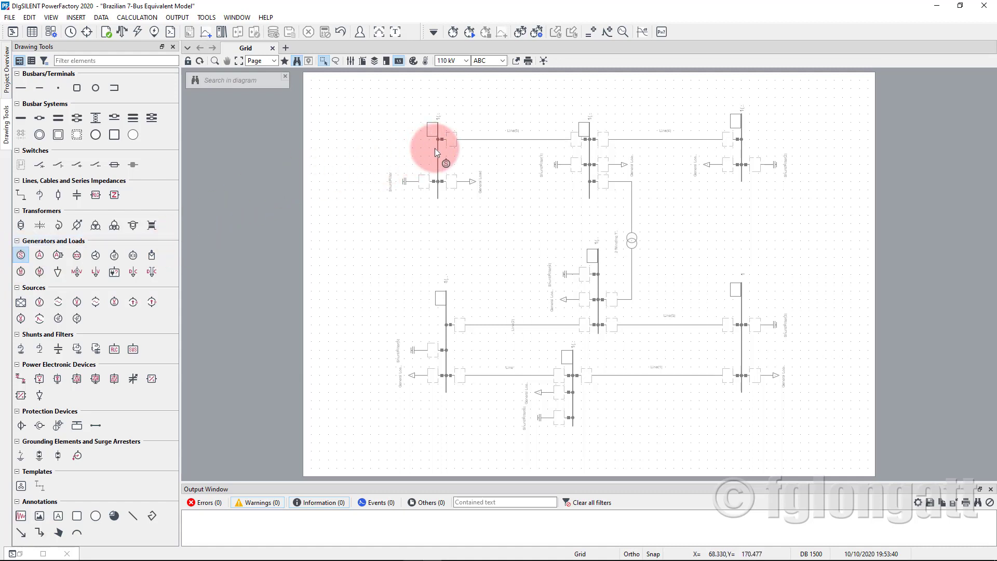
left_click(745, 143)
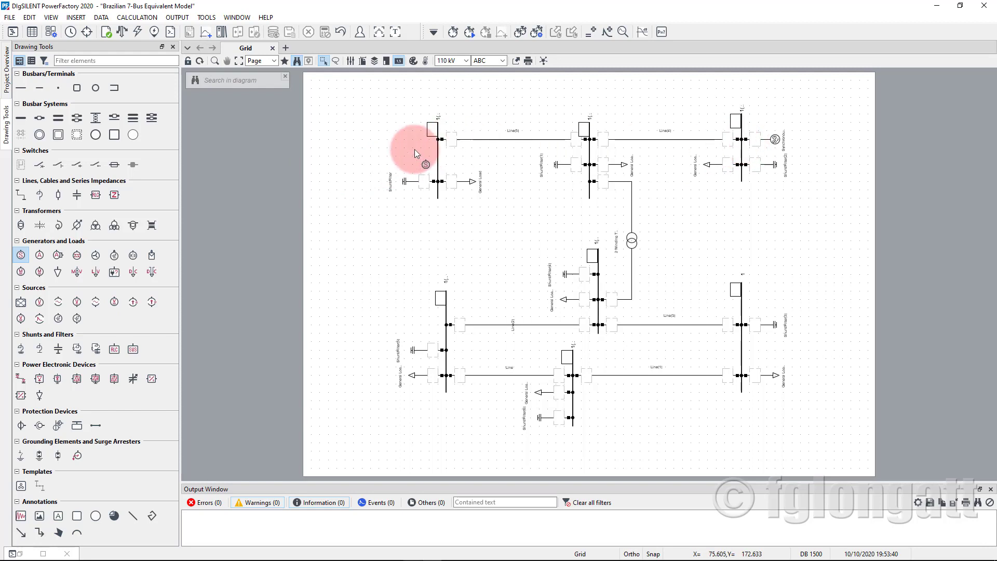
left_click(437, 139)
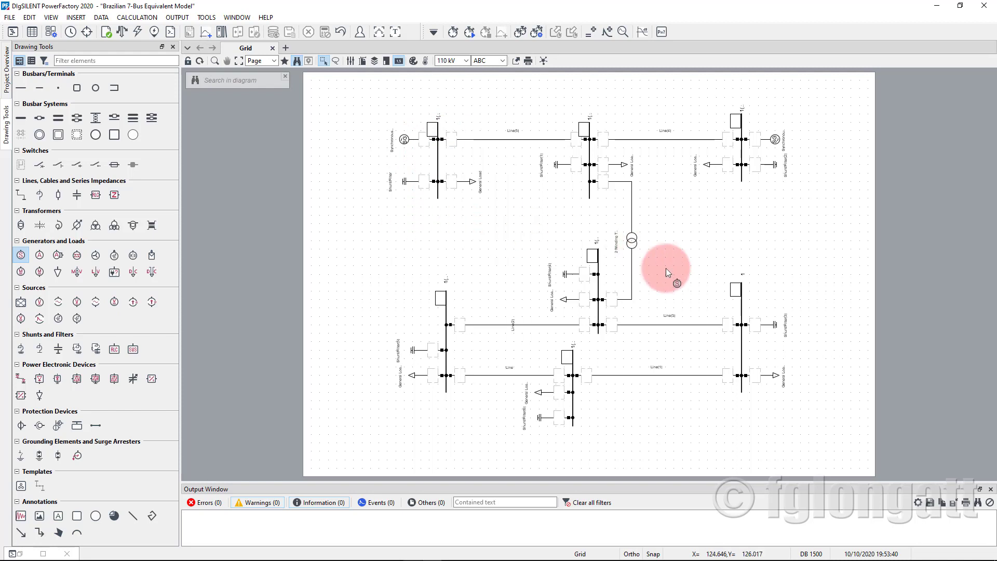
left_click(743, 350)
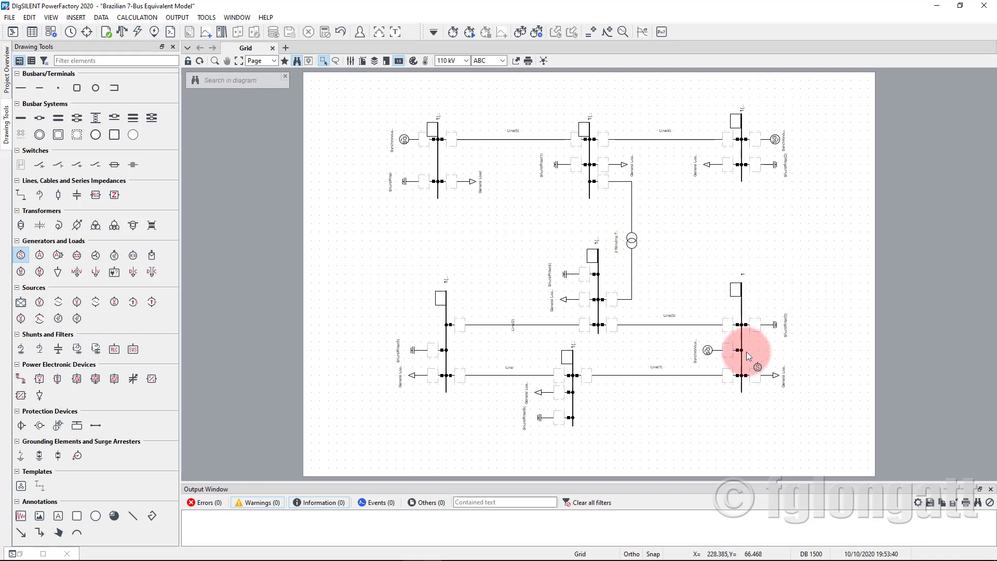
left_click(446, 325)
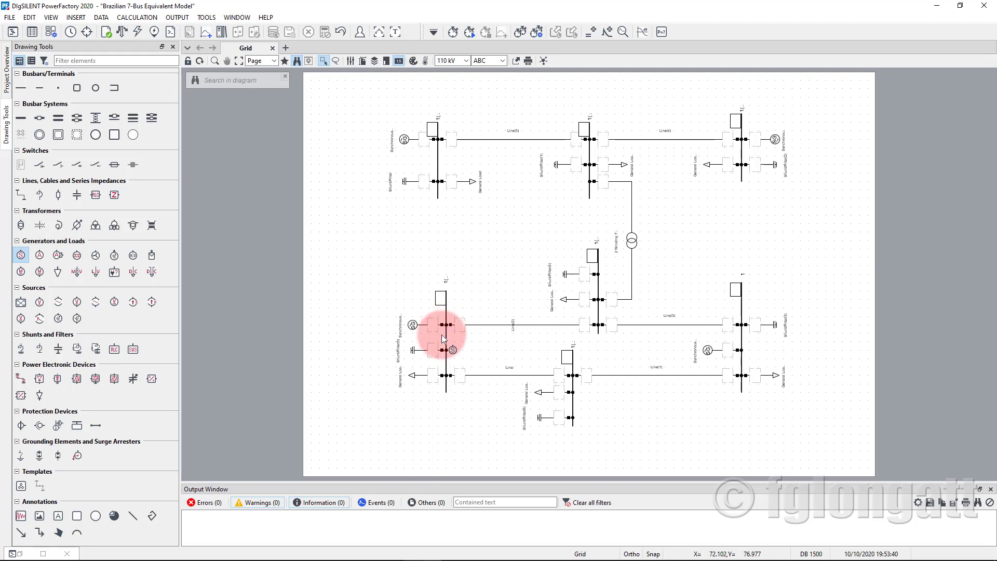
left_click(574, 408)
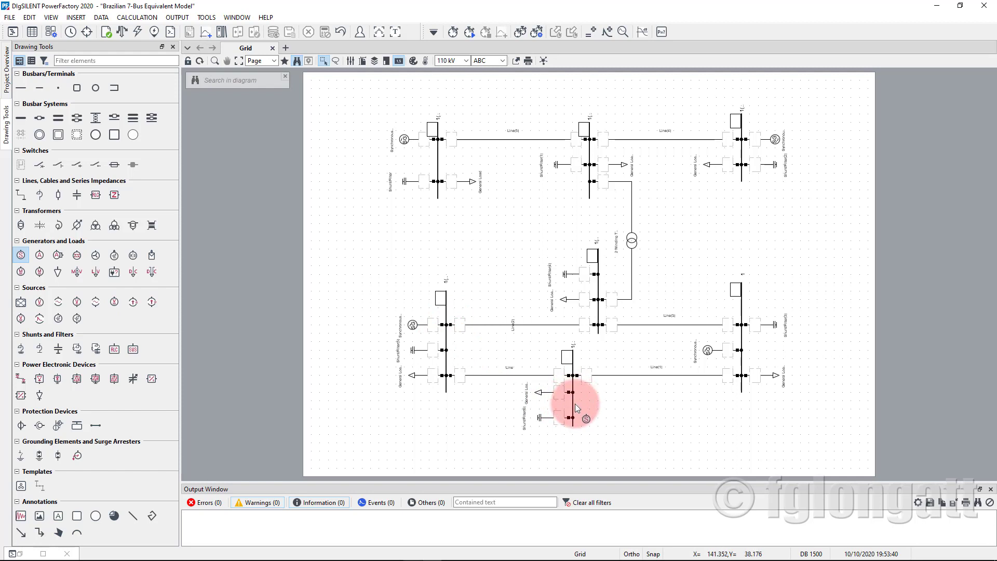
key("Escape")
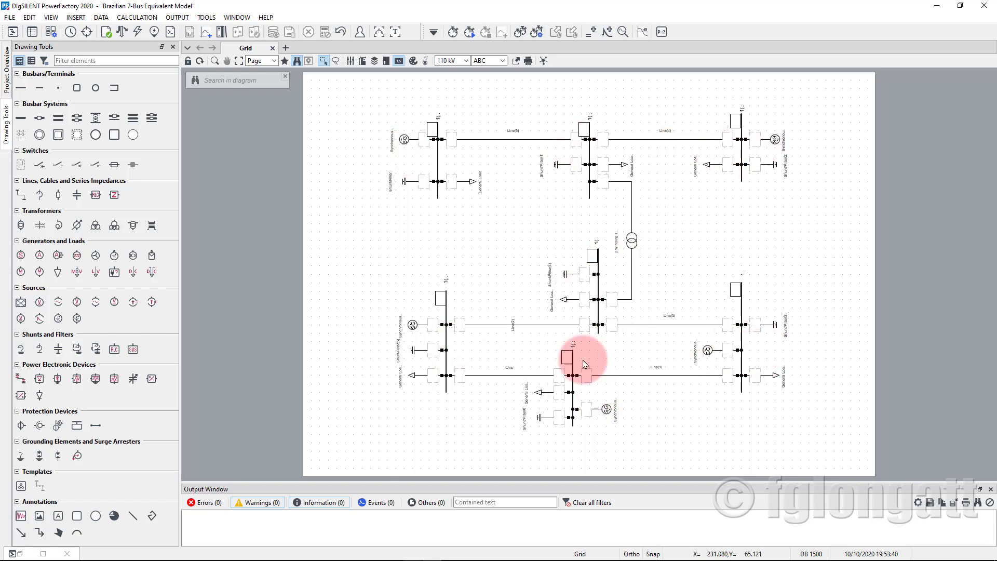
Move busbar 1's synchronous machine to its right side and raise the lower-middle busbar's machine level with the general load.
left_click(708, 351)
left_click_drag(708, 353, 774, 351)
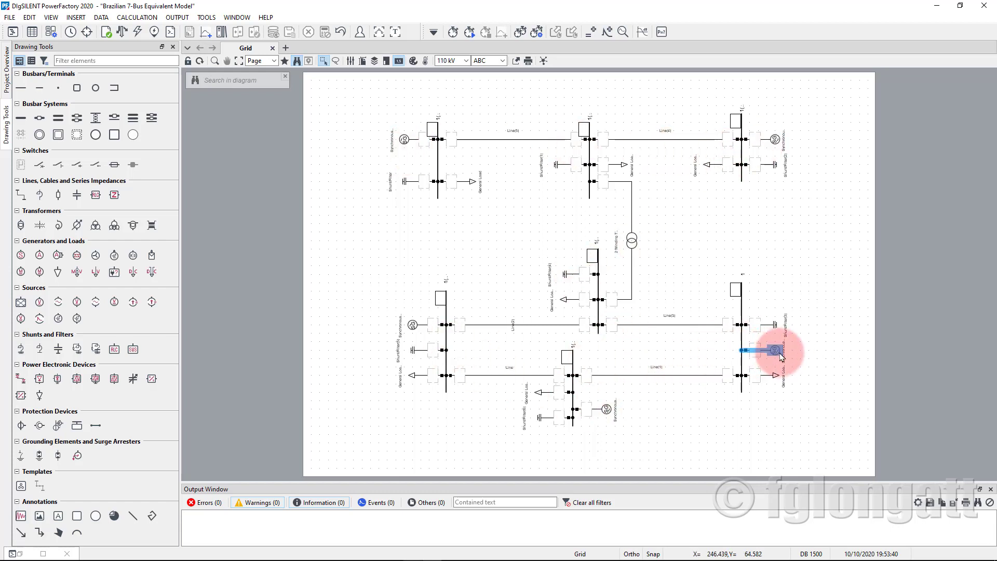
double_click(608, 412)
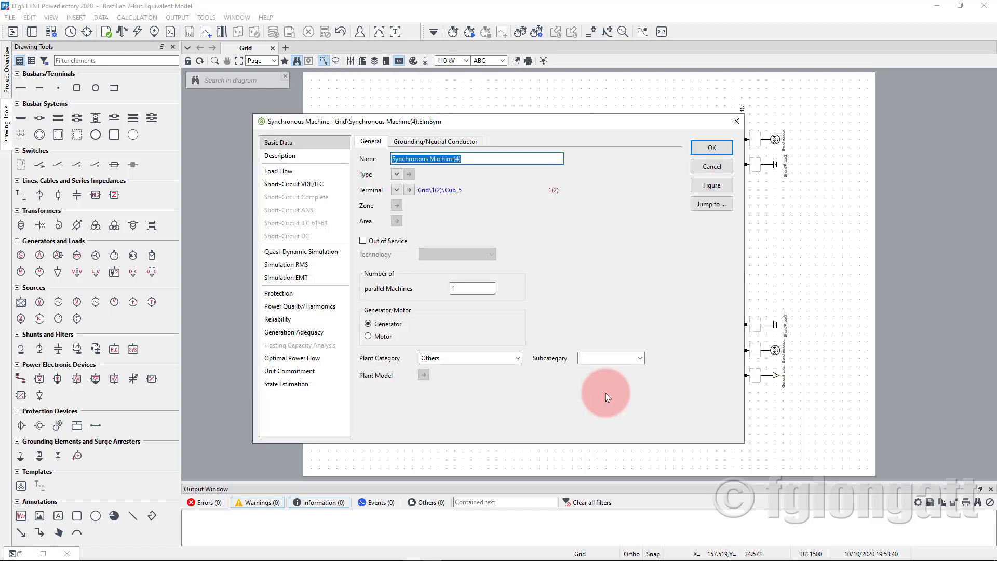
key("Escape")
left_click_drag(612, 413, 609, 393)
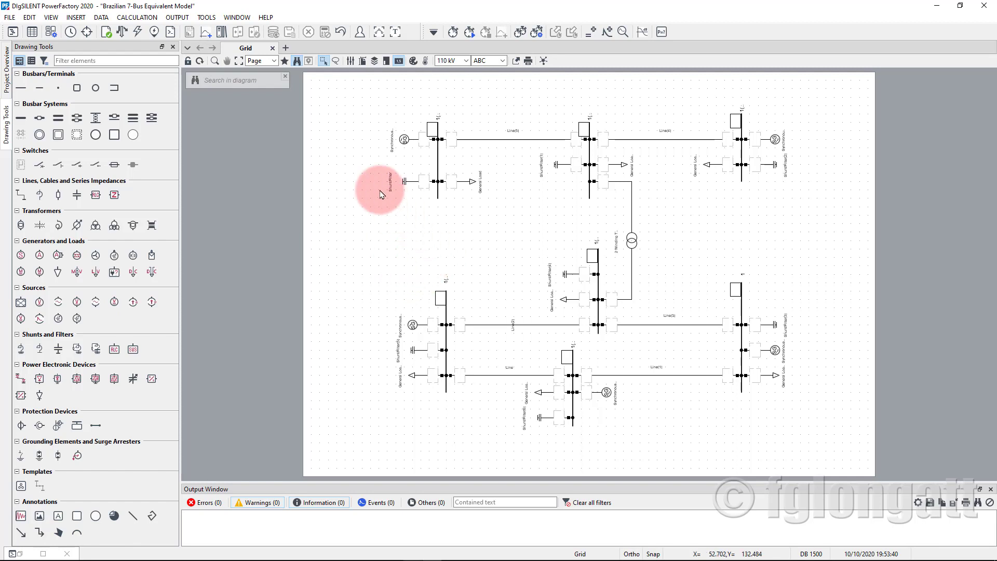
Move the three upper busbars with their lines, machines, loads and shunts down and slightly right, leaving the transformer in place.
left_click_drag(368, 112, 805, 249)
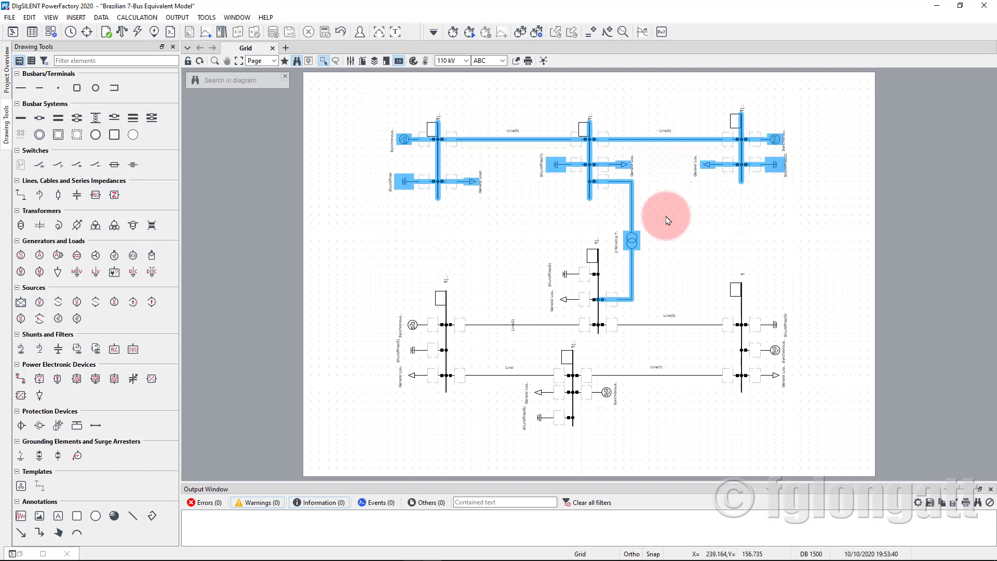
left_click(631, 242, "ctrl")
left_click_drag(777, 171, 784, 205)
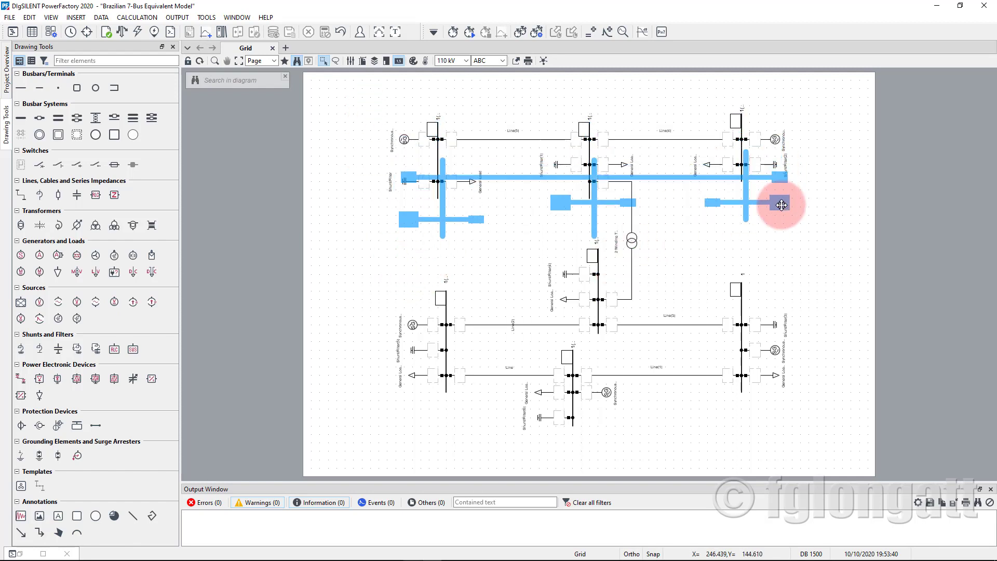
left_click(709, 256)
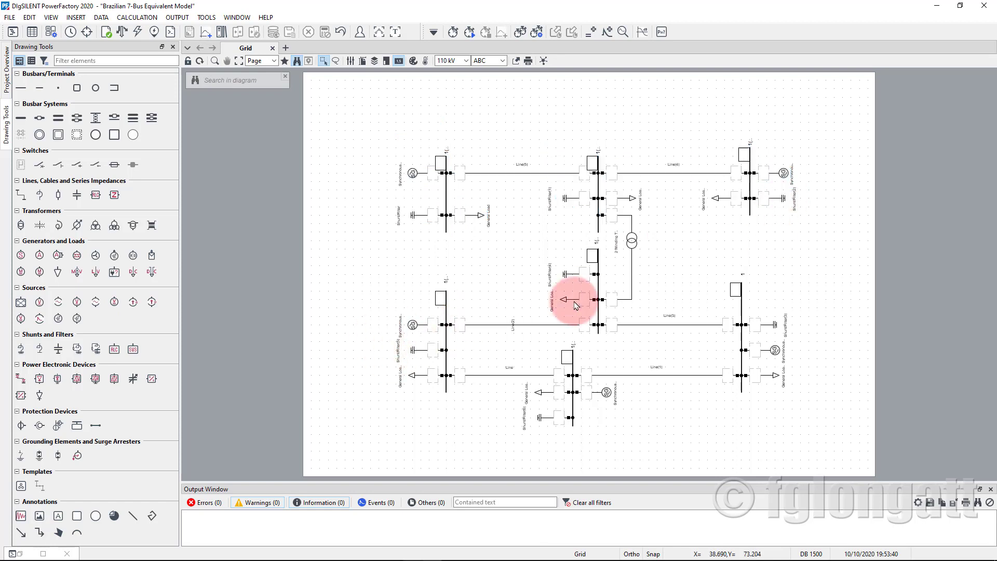
Raise the transformer's lower connection on the centre busbar to the shunt's level, and move the general load up just below it.
left_click(625, 304)
left_click_drag(625, 303, 628, 275)
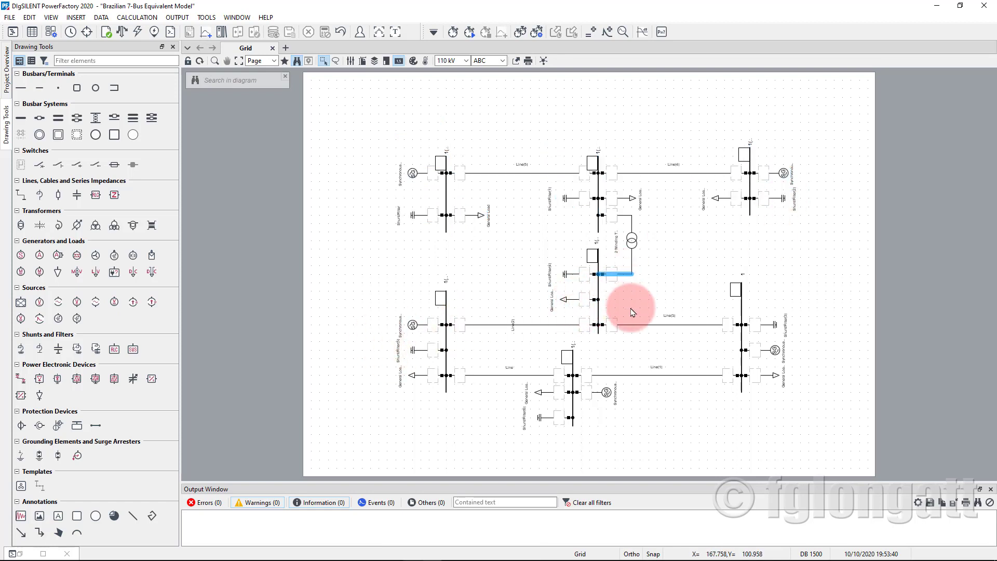
left_click(593, 303)
left_click_drag(594, 305, 583, 289)
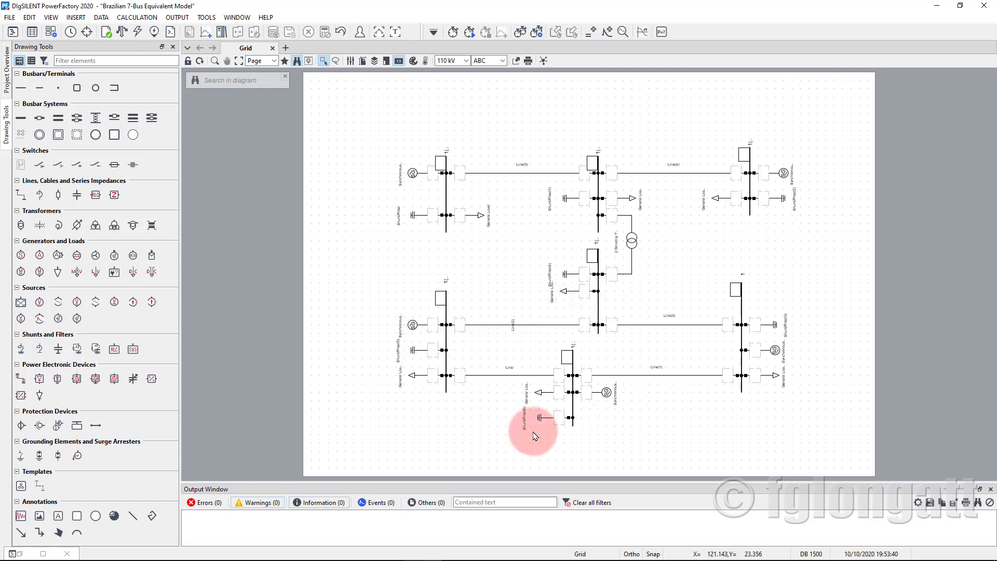
Move the upper-right busbar and busbar 1 left, closer to the middle of the diagram.
double_click(750, 213)
key("Escape")
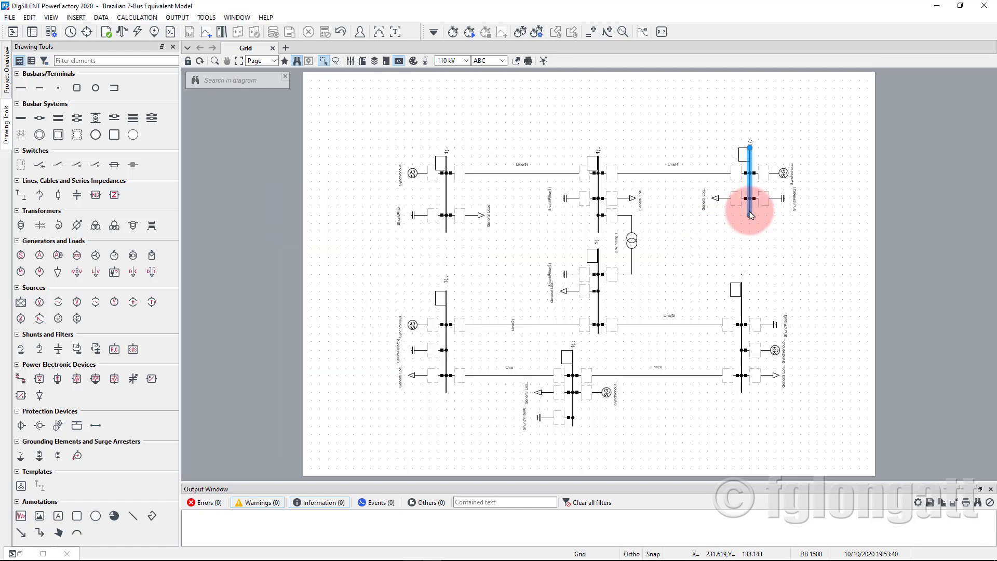
left_click_drag(749, 213, 698, 208)
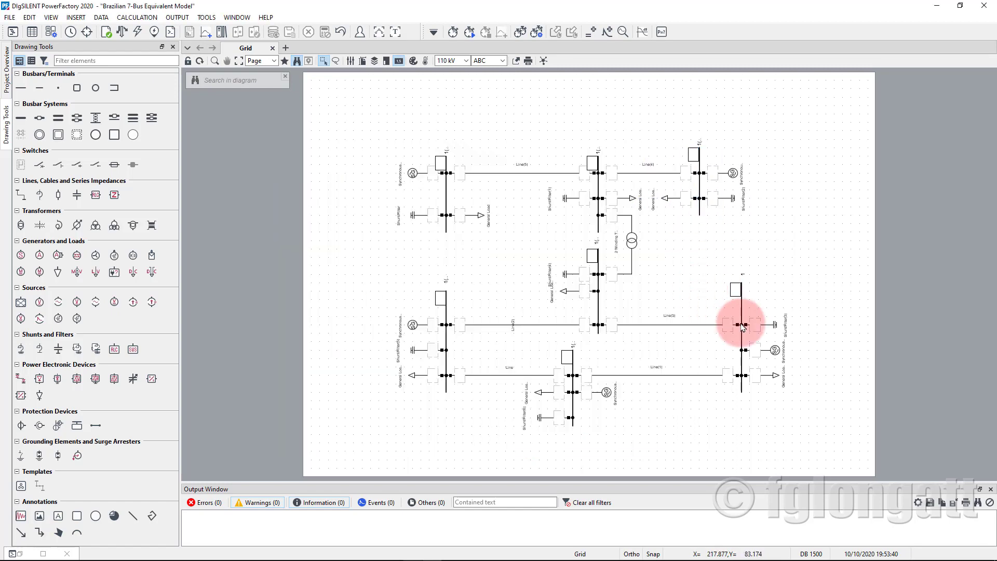
left_click_drag(743, 322, 709, 320)
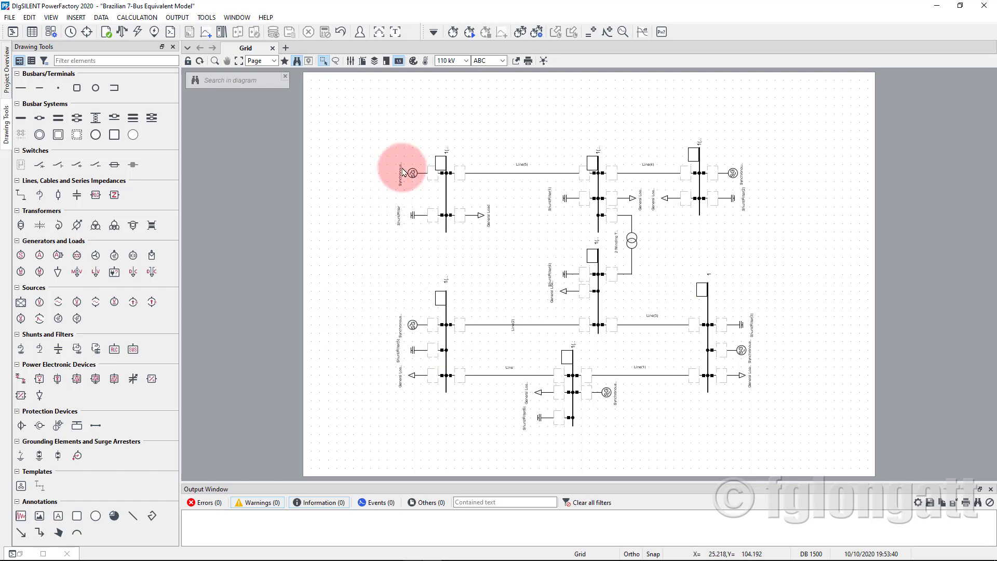
Move the upper-left busbar right towards the upper-middle busbar, keeping its general load clear of the neighbouring shunt.
left_click_drag(448, 196, 518, 194)
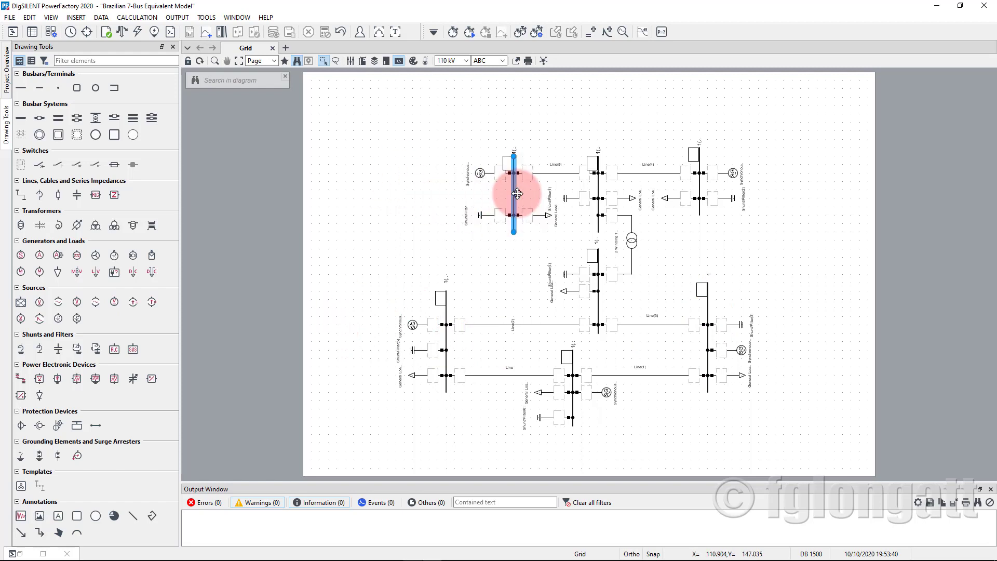
left_click(513, 194)
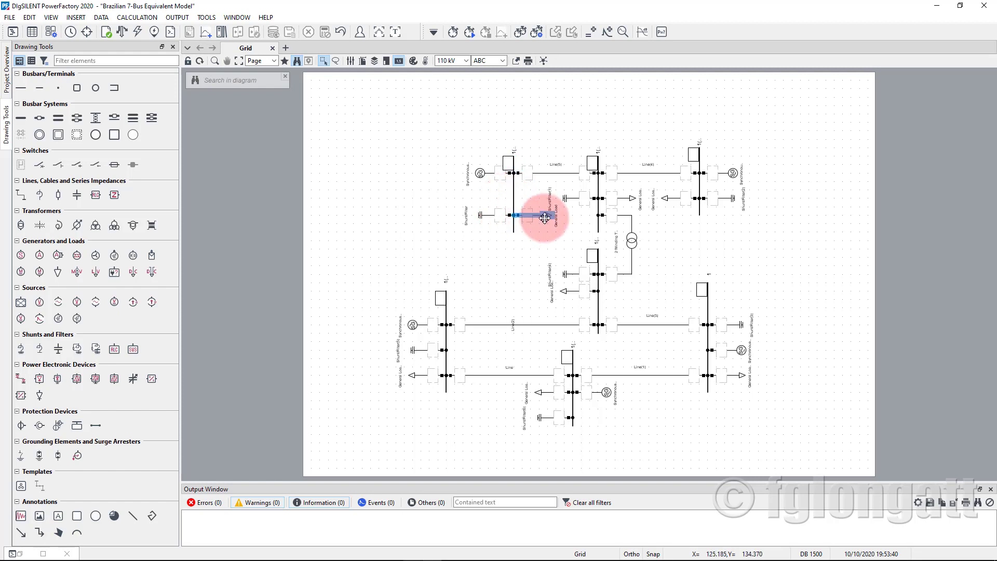
left_click_drag(516, 182, 495, 182)
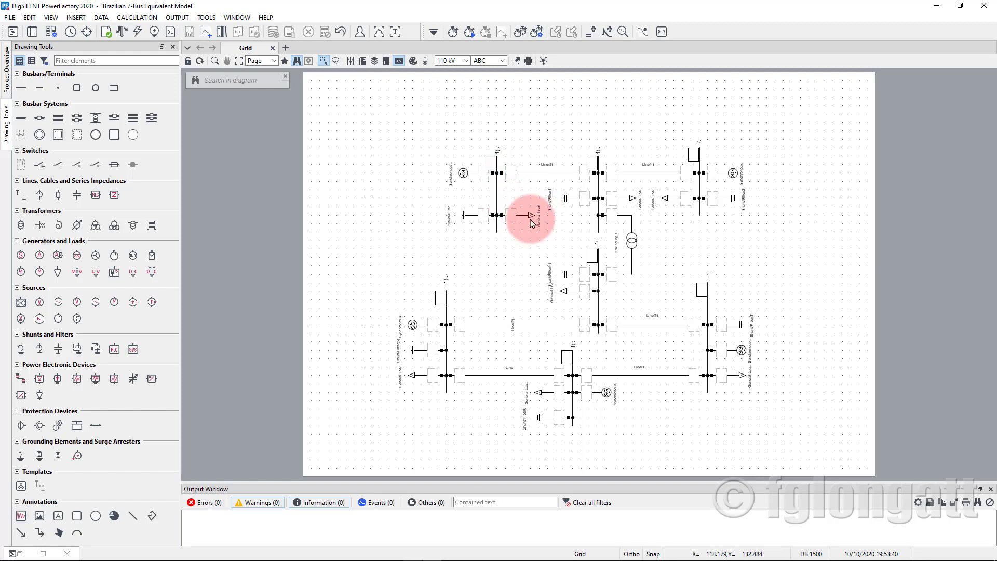
Raise the upper-left busbar's shunt and general load to the neighbouring shunt's level, and shorten the busbar to just below them.
left_click(530, 214)
left_click_drag(530, 211, 500, 207)
left_click(474, 216)
left_click(497, 217)
Move the lower-left busbar with its attached elements right, under the upper-left busbar, and lower busbar 1's upper end to the same height.
left_click_drag(393, 275, 496, 369)
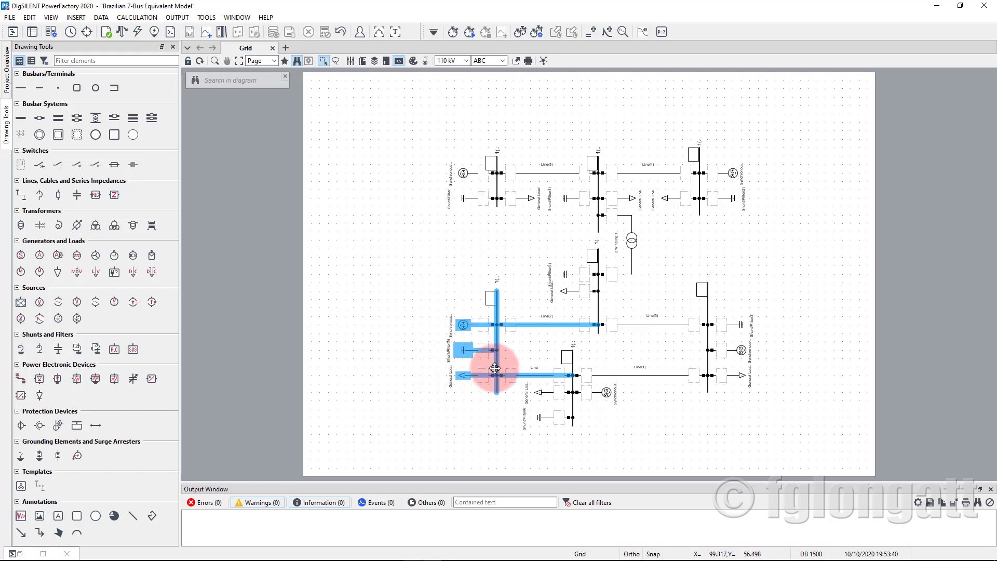
left_click(523, 281)
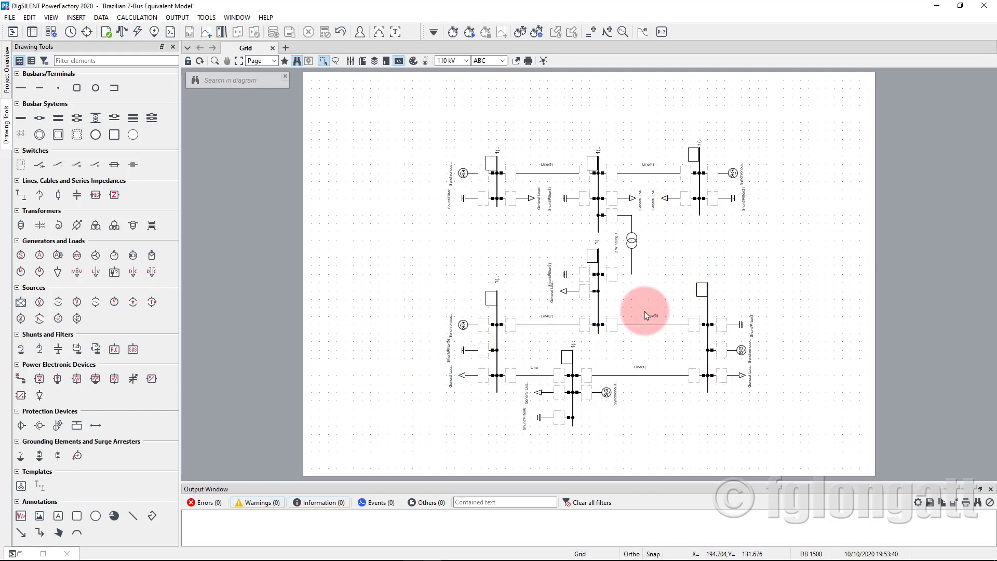
left_click(710, 291)
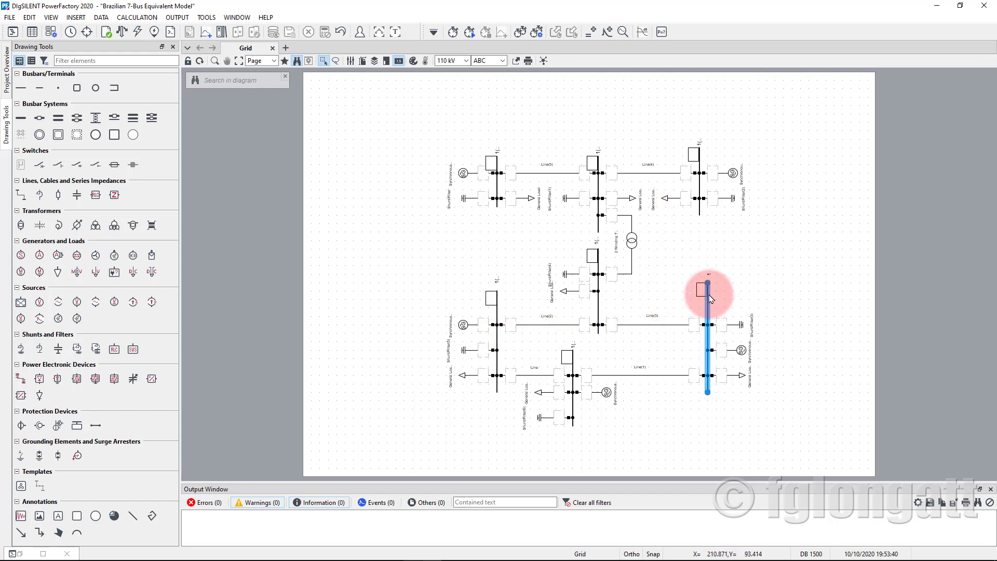
left_click(709, 279)
left_click(711, 291)
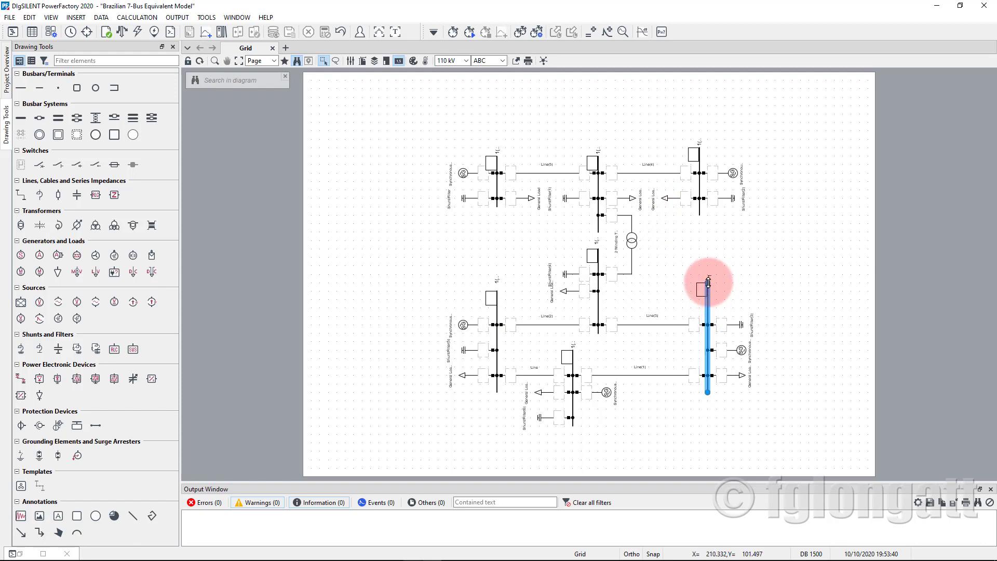
left_click_drag(709, 288, 709, 292)
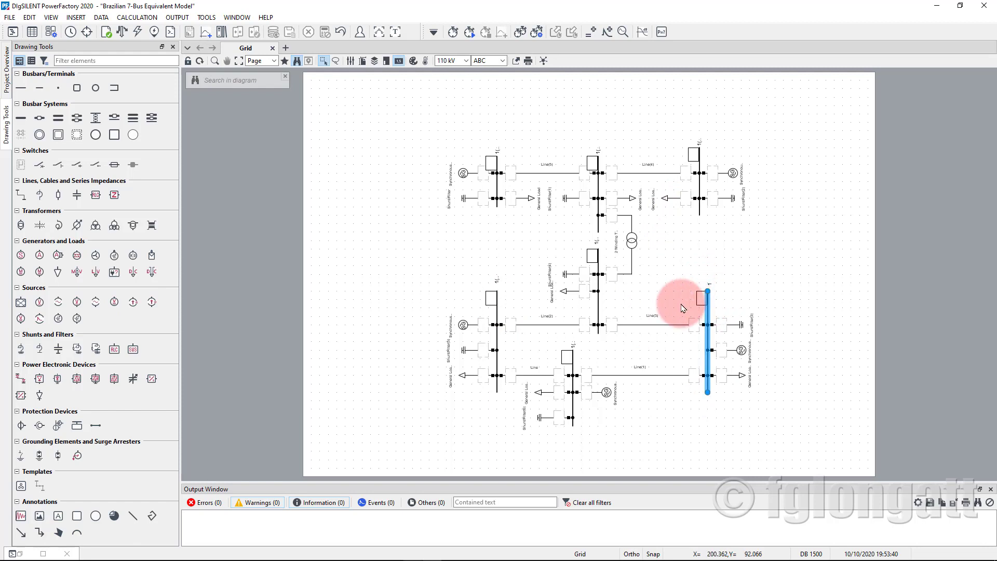
left_click(602, 437)
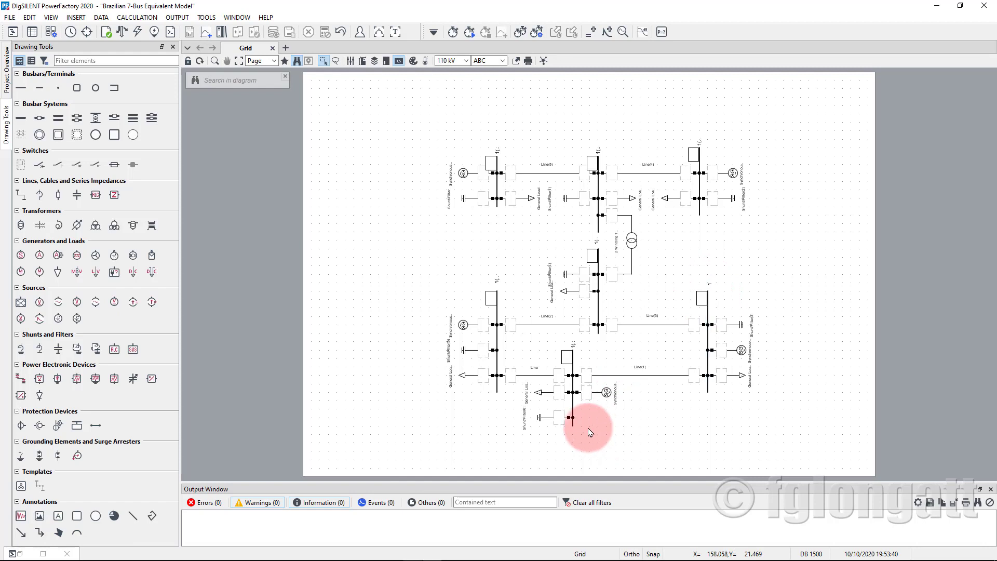
Raise the shunt on the lowest busbar to just below that busbar's general load.
left_click(550, 422)
left_click_drag(548, 419, 547, 409)
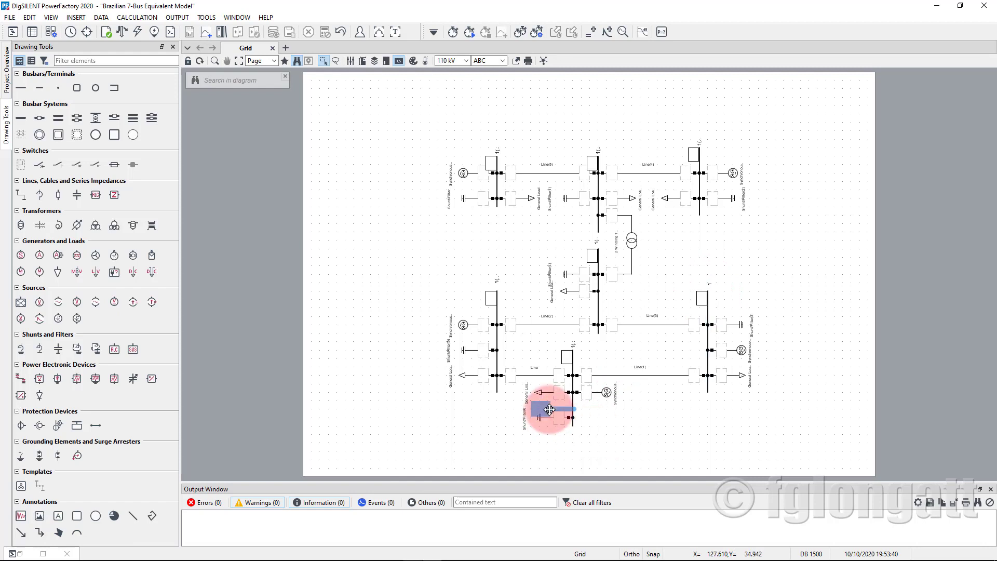
left_click(603, 394)
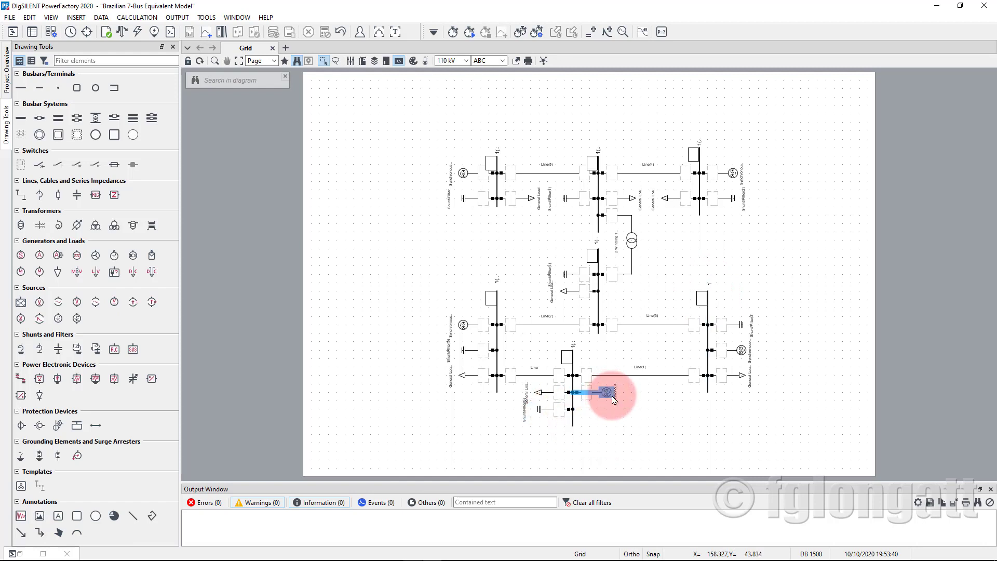
left_click(639, 419)
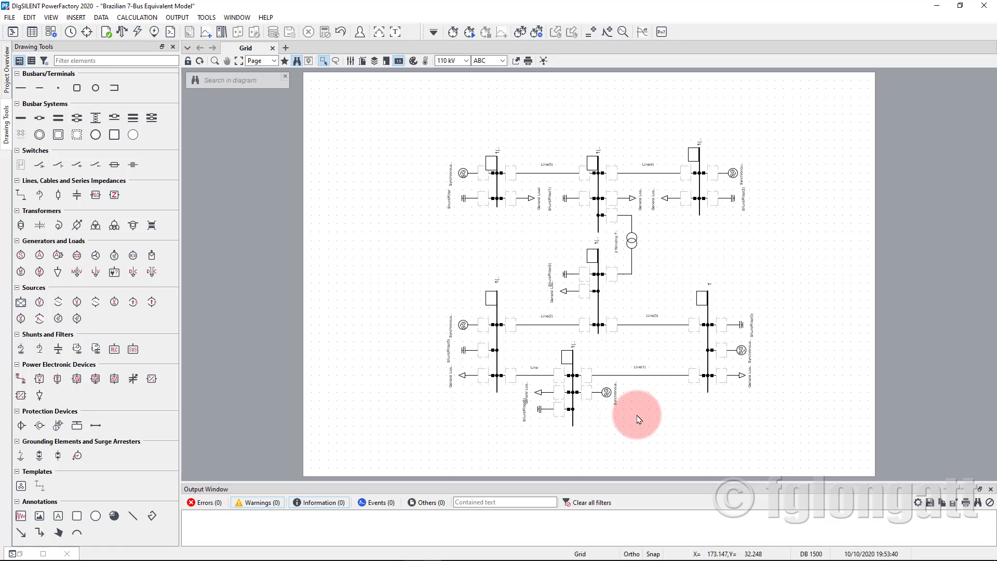
Move the whole network to the page's lower-left corner, and hide the output window to enlarge the diagram area.
left_click_drag(413, 133, 798, 454)
left_click_drag(741, 347, 606, 389)
scroll(383, 338, "up", 3)
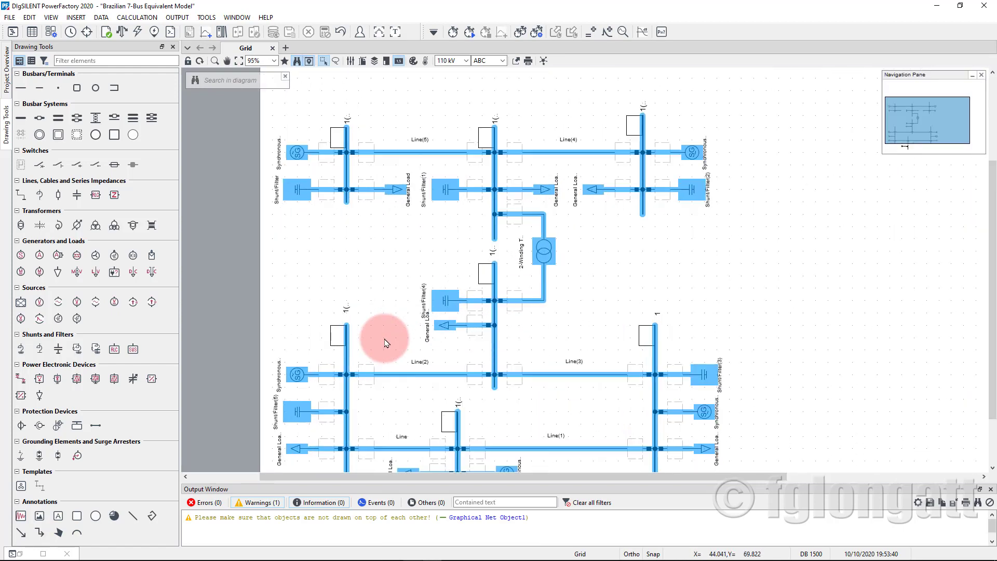
left_click(482, 502)
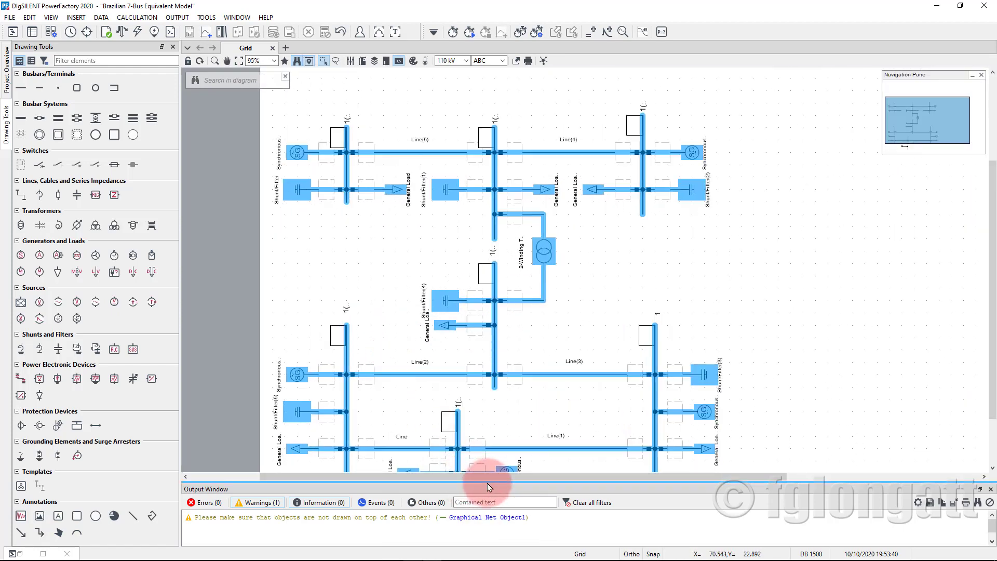
left_click(380, 33)
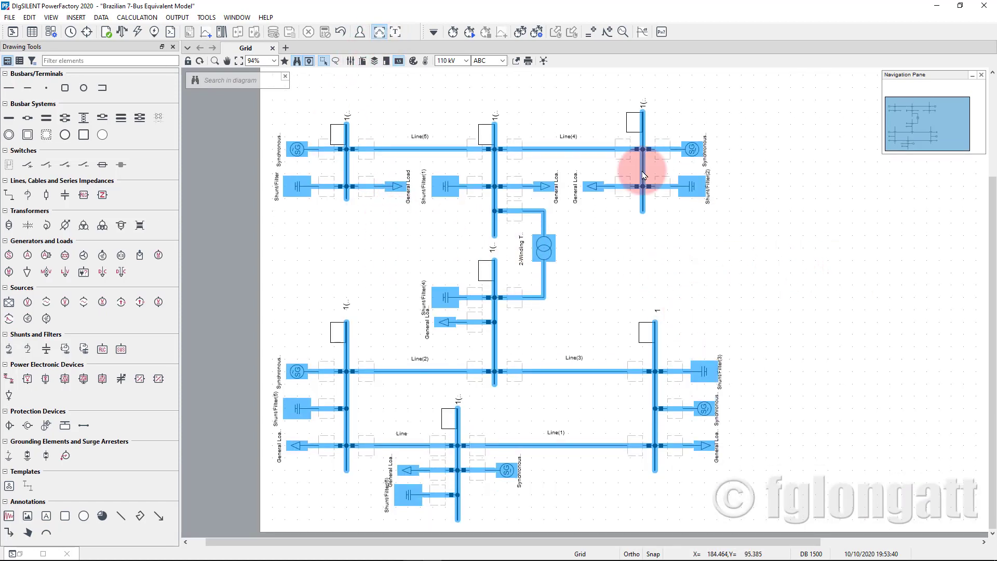
left_click(366, 218)
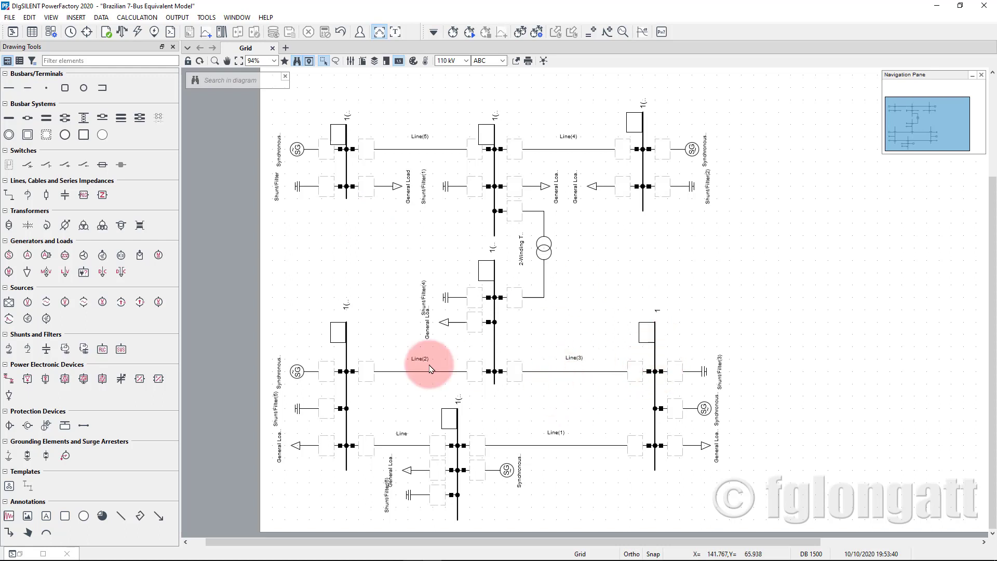
Rename the lower-left busbar as 2.
double_click(347, 351)
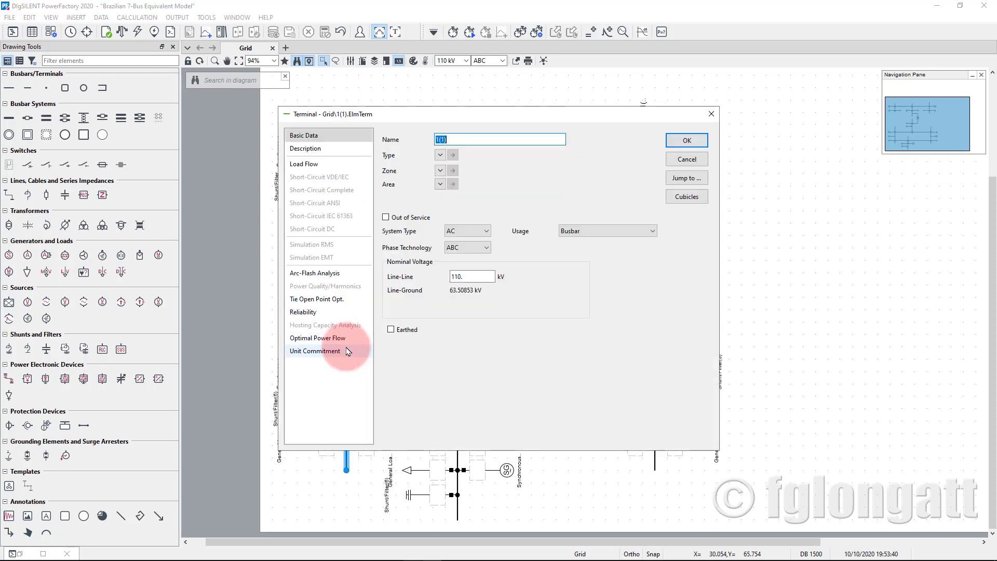
left_click(509, 135)
left_click_drag(512, 136, 340, 131)
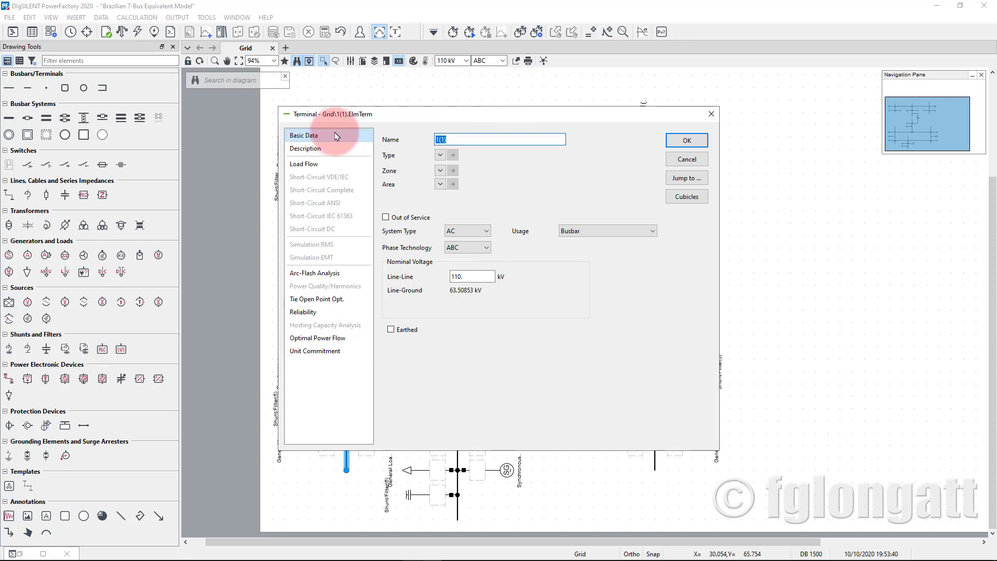
type("2")
left_click(687, 141)
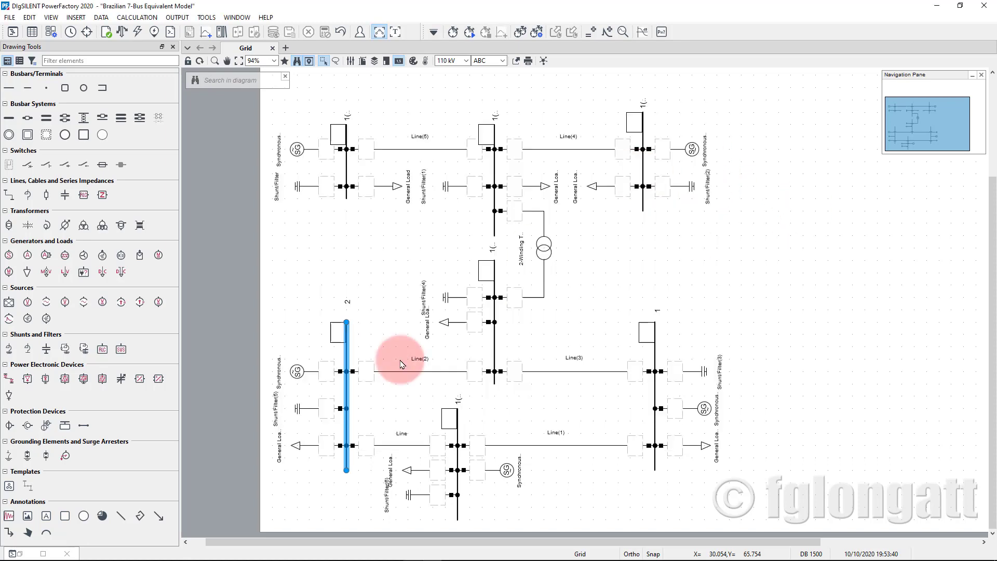
Rename the lowest busbar as 3 and the centre busbar below the transformer as 5.
double_click(457, 427)
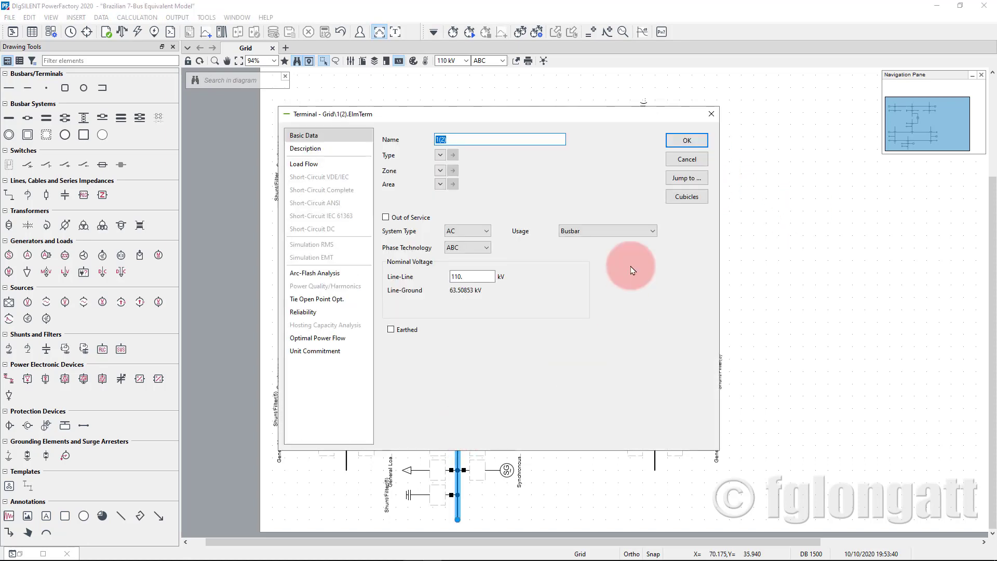
type("3")
left_click(687, 140)
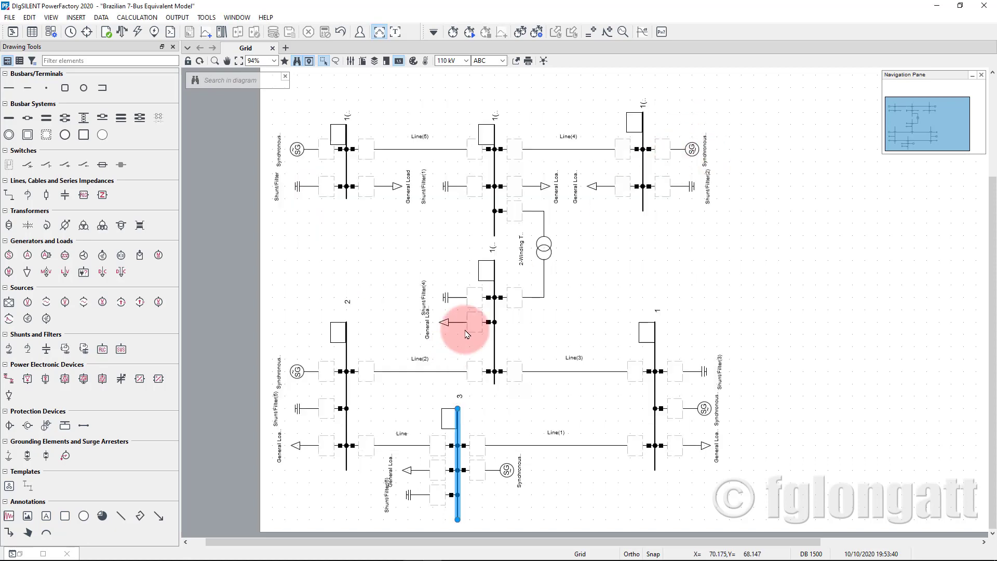
left_click(495, 329)
double_click(495, 329)
type("5")
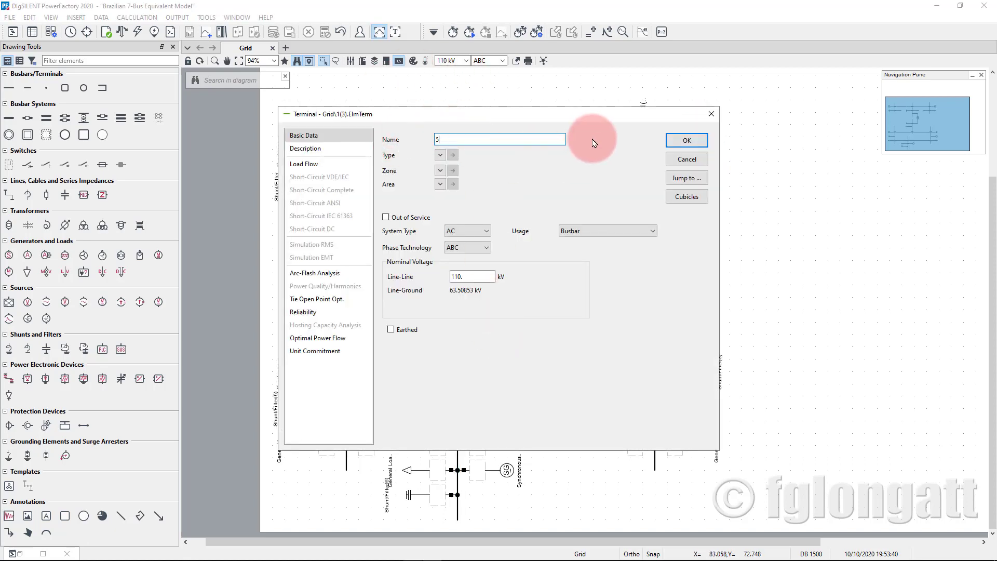
left_click(687, 140)
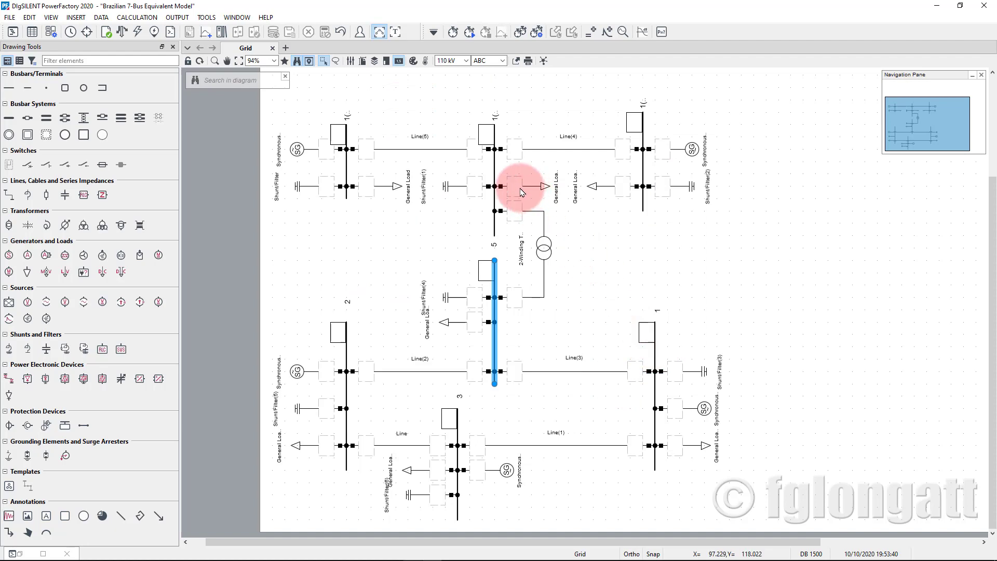
Rename the upper-middle busbar as 6 and the upper-right busbar as 7.
double_click(495, 172)
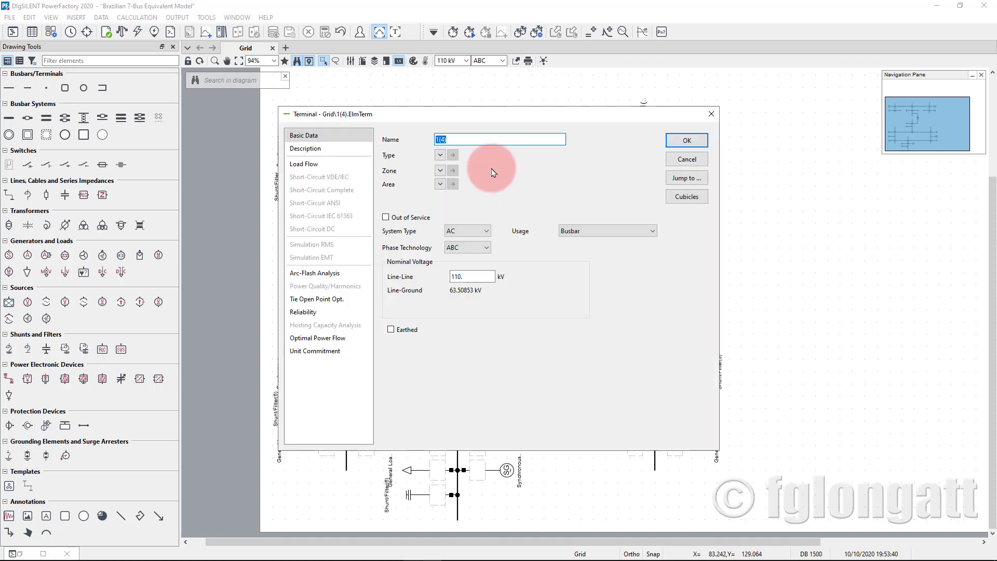
type("6")
left_click(686, 141)
double_click(644, 130)
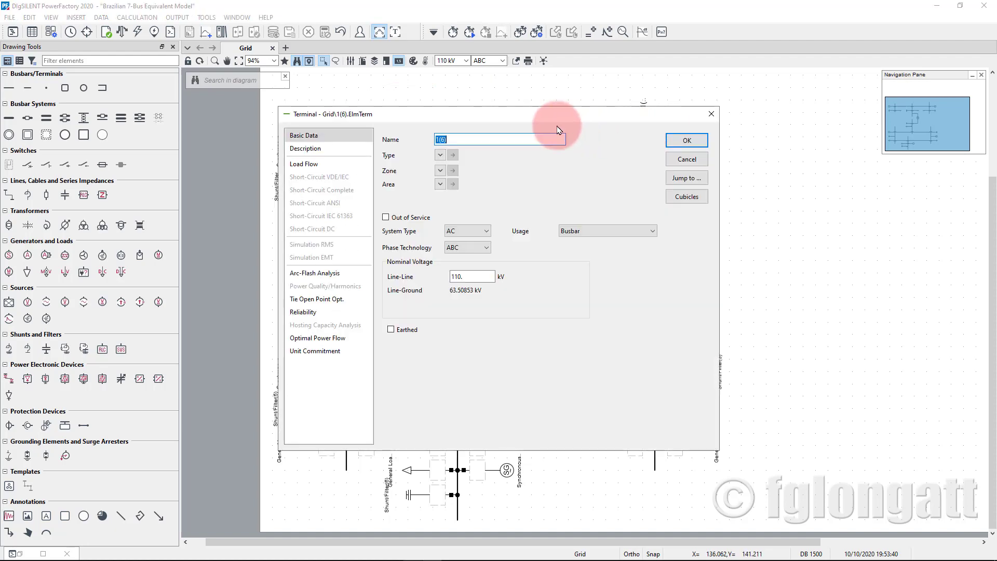
type("7")
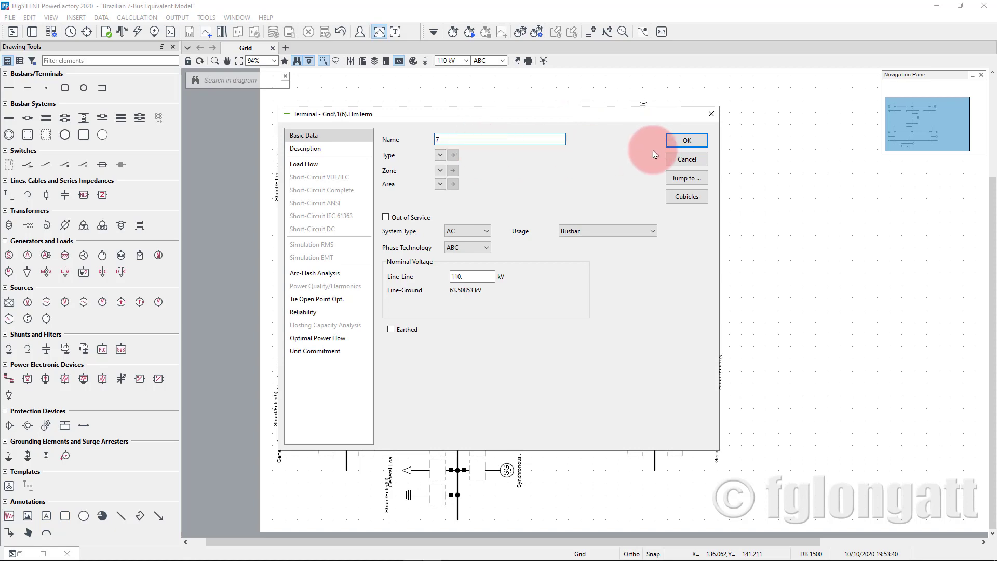
left_click(687, 141)
Rename the upper-left busbar as 4.
double_click(347, 161)
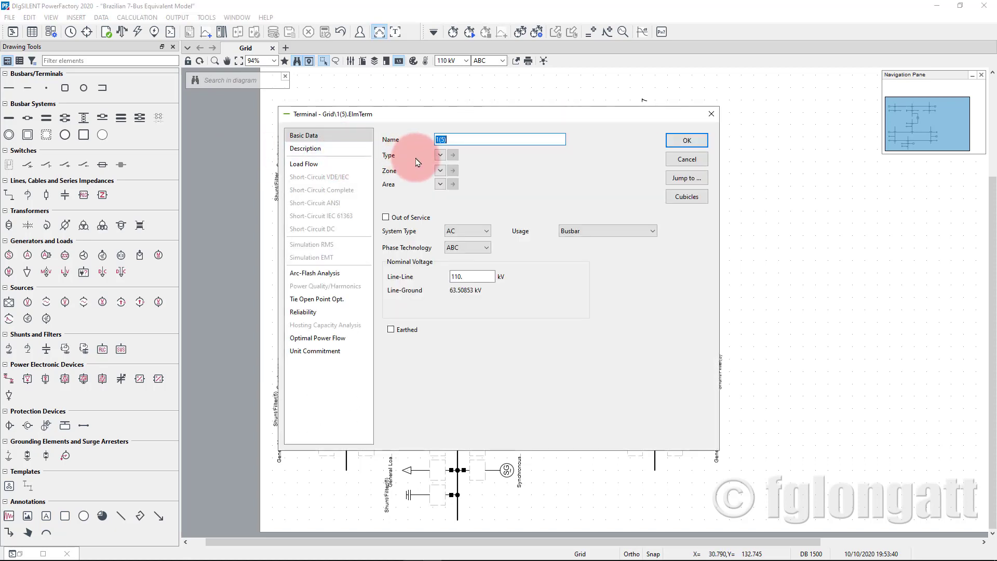
type("4")
left_click(684, 142)
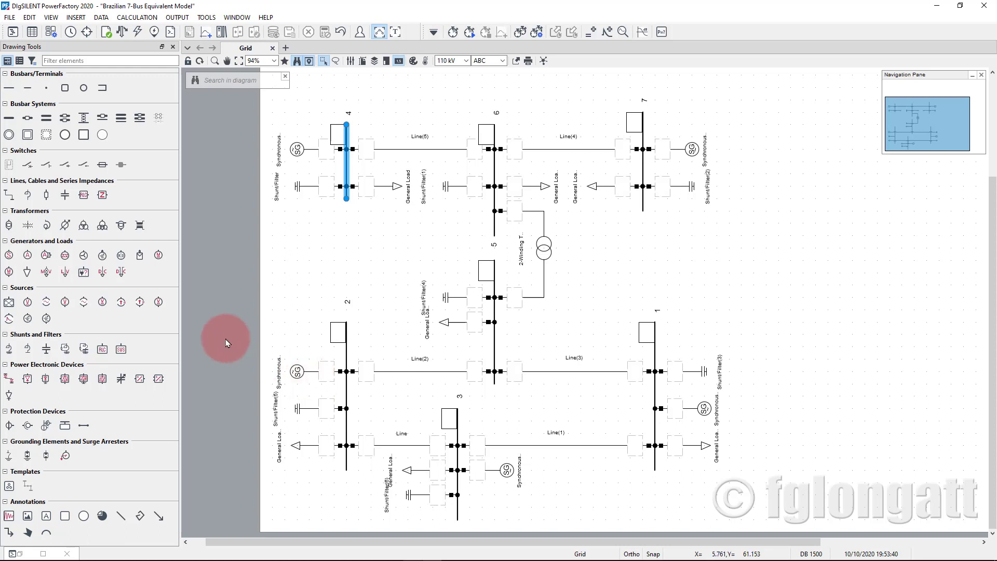
List the terminals in the Network Model Manager and set the nominal line-line voltage of all seven to 500 kV.
left_click(34, 33)
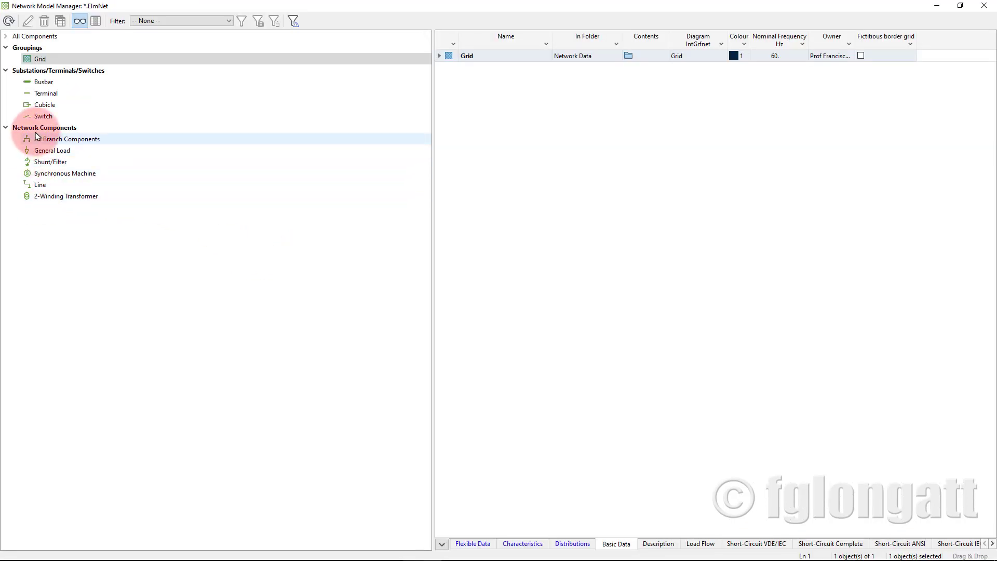
left_click(36, 94)
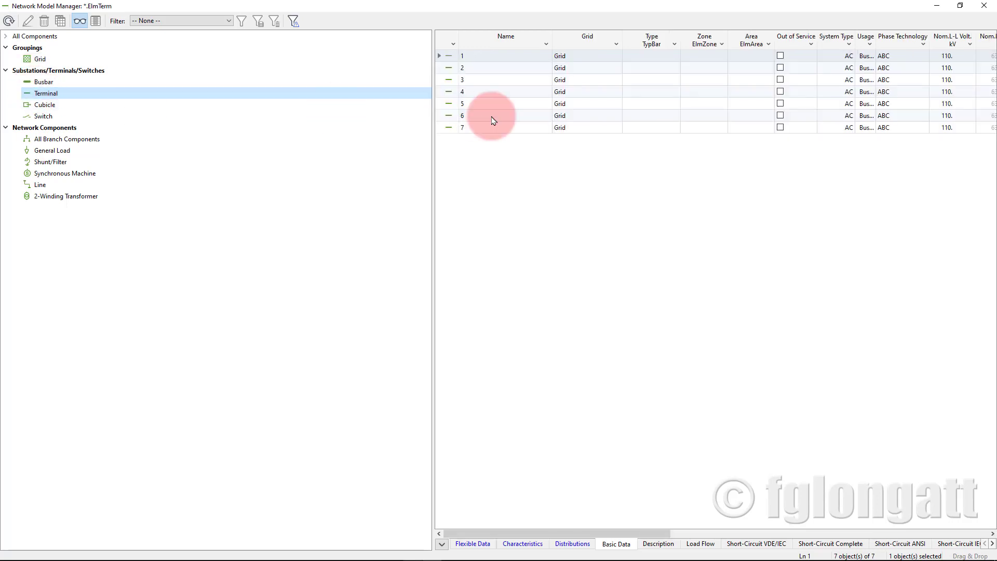
left_click(501, 58)
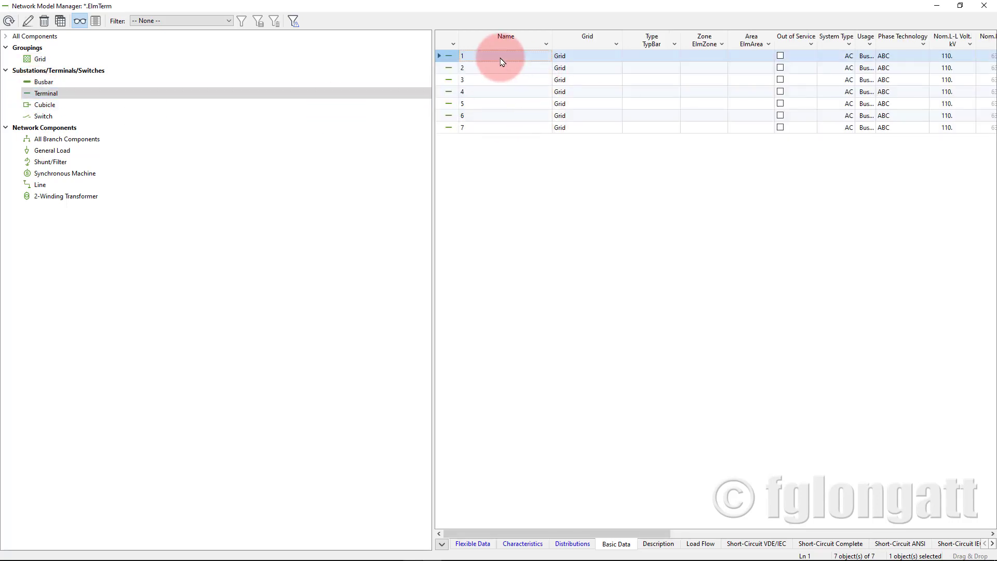
double_click(942, 56)
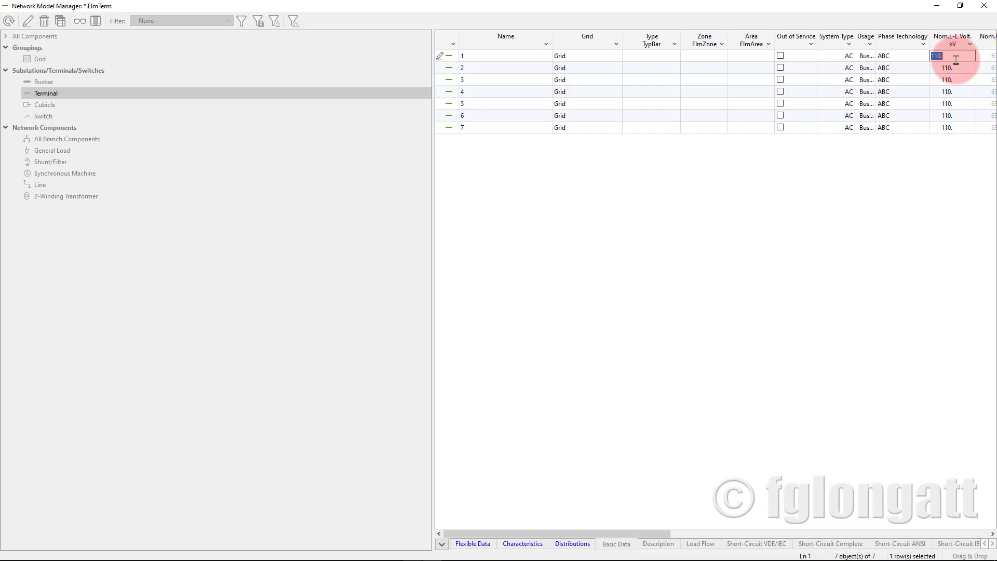
type("500")
key("Return")
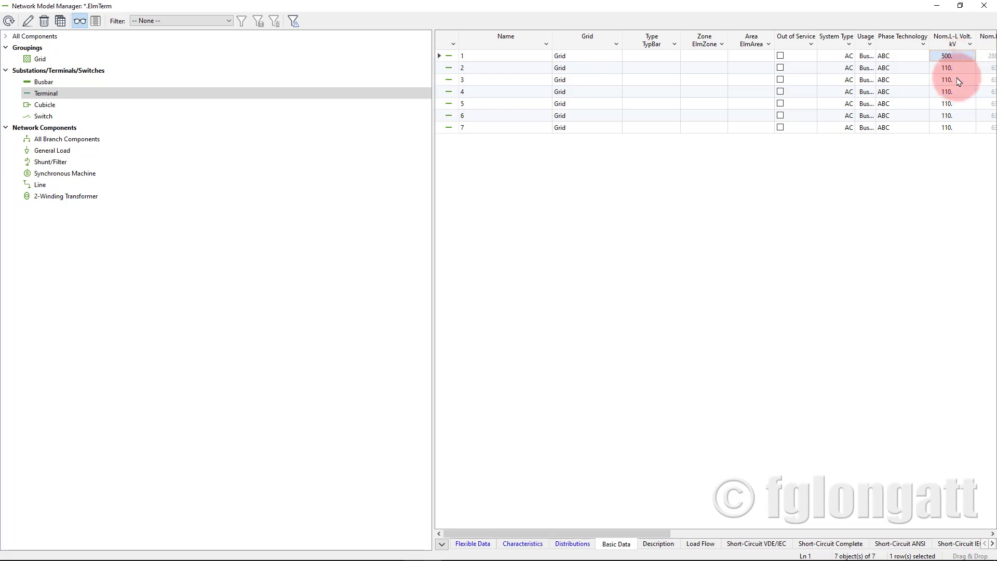
left_click_drag(958, 64, 973, 145)
key("ctrl+v")
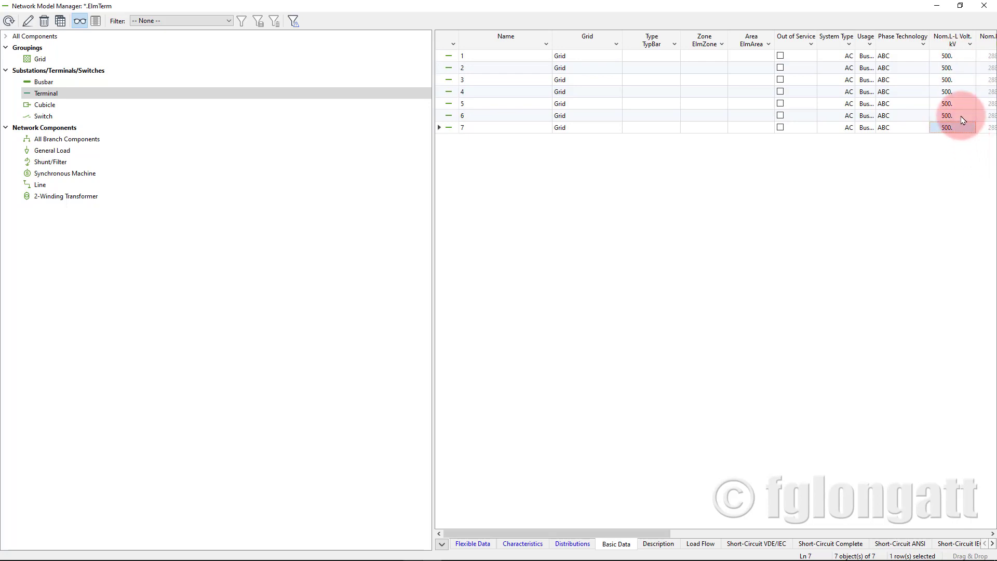
Set the nominal line-line voltage of terminals 6 and 7 to 765 kV.
double_click(964, 117)
type("765")
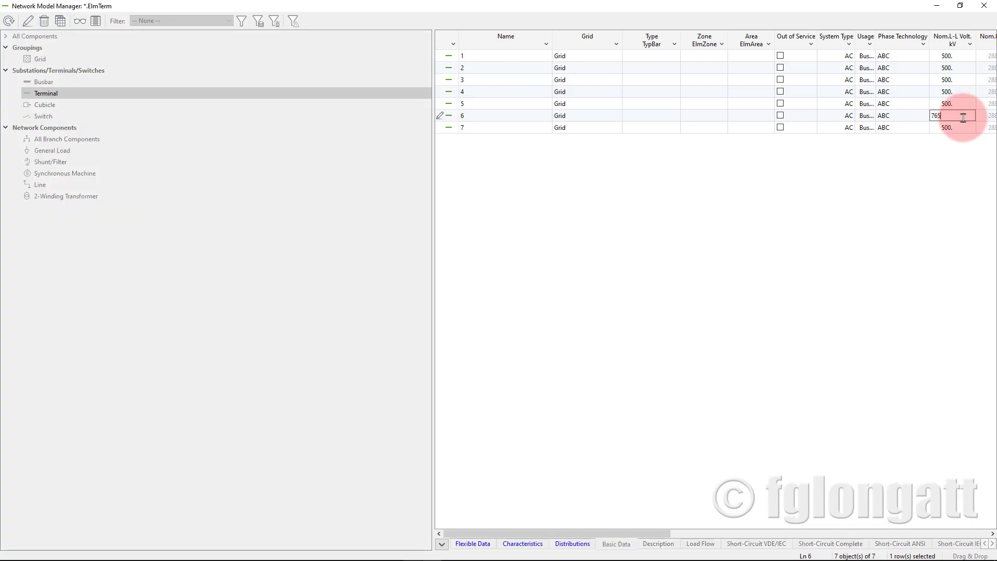
key("Return")
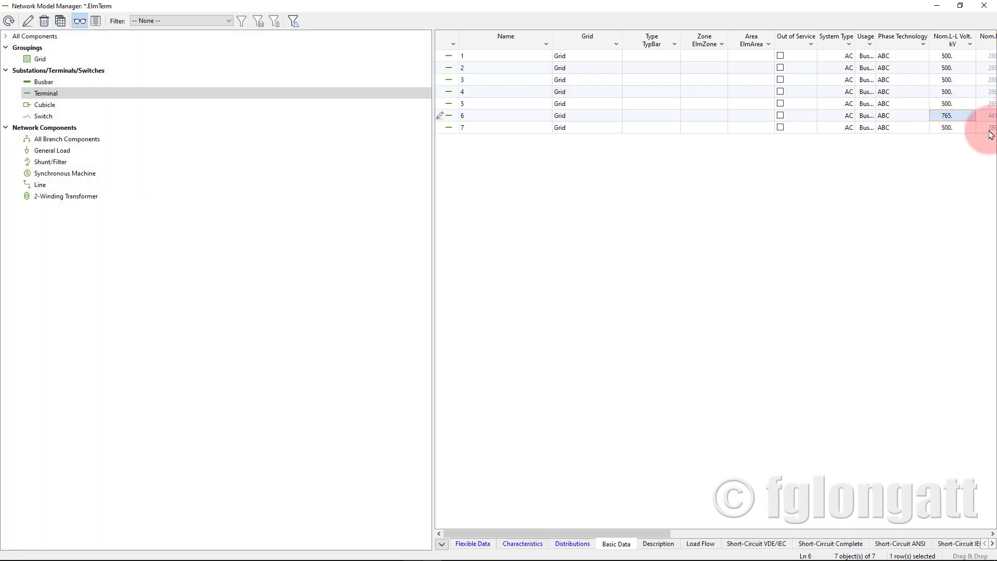
left_click(962, 128)
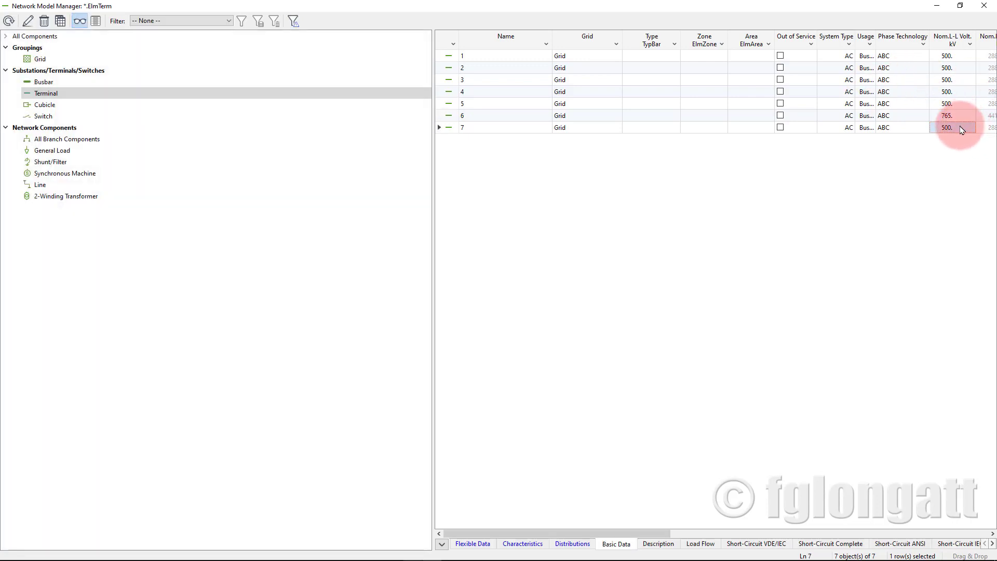
type("765.")
left_click(963, 93)
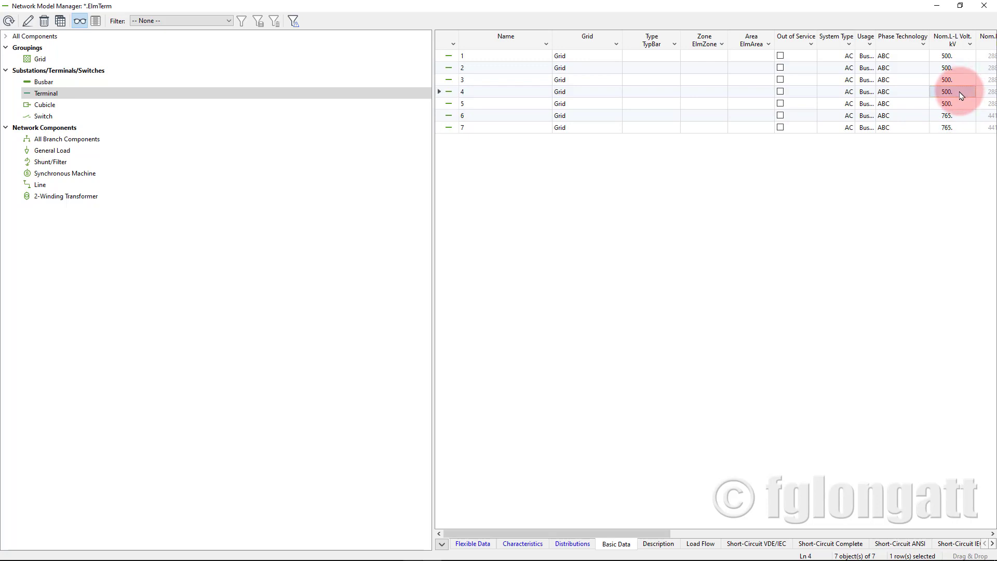
Set the nominal line-line voltage of terminal 4 to 765 kV.
double_click(961, 94)
type("765.")
key("BackSpace")
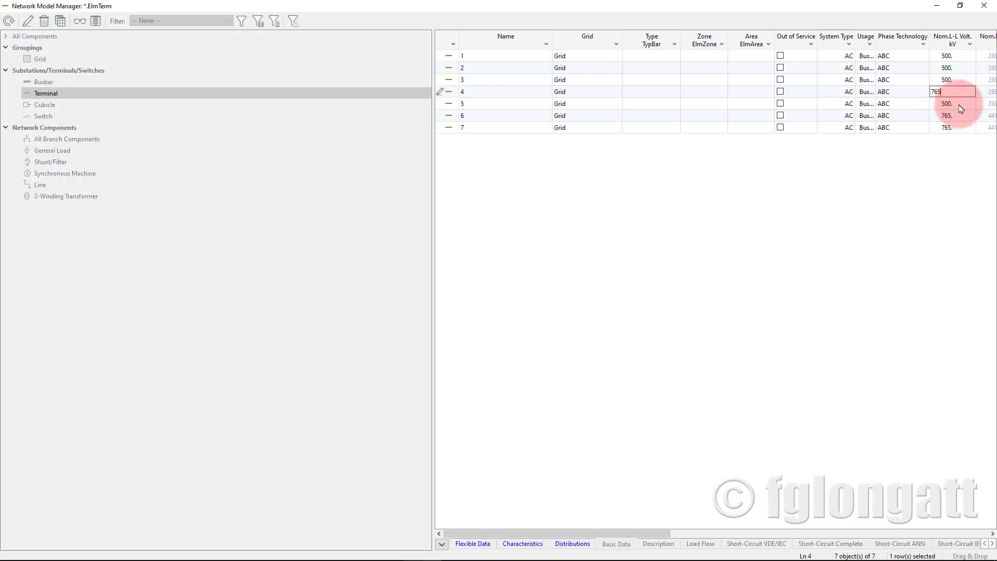
key("Return")
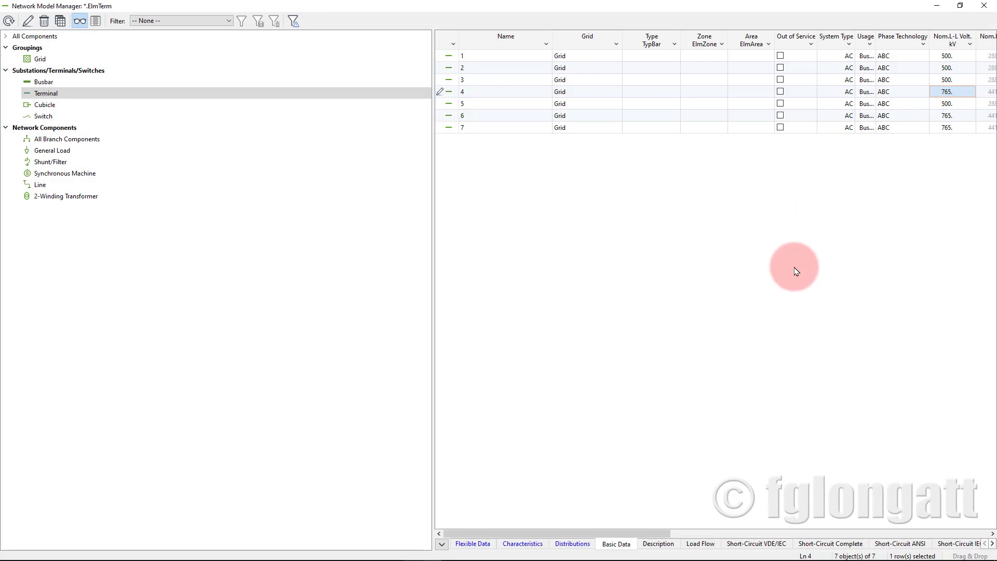
Rename terminal 1 as "1. Foz Areia" and terminal 2 as "2. S Santiago".
double_click(479, 57)
left_click(483, 57)
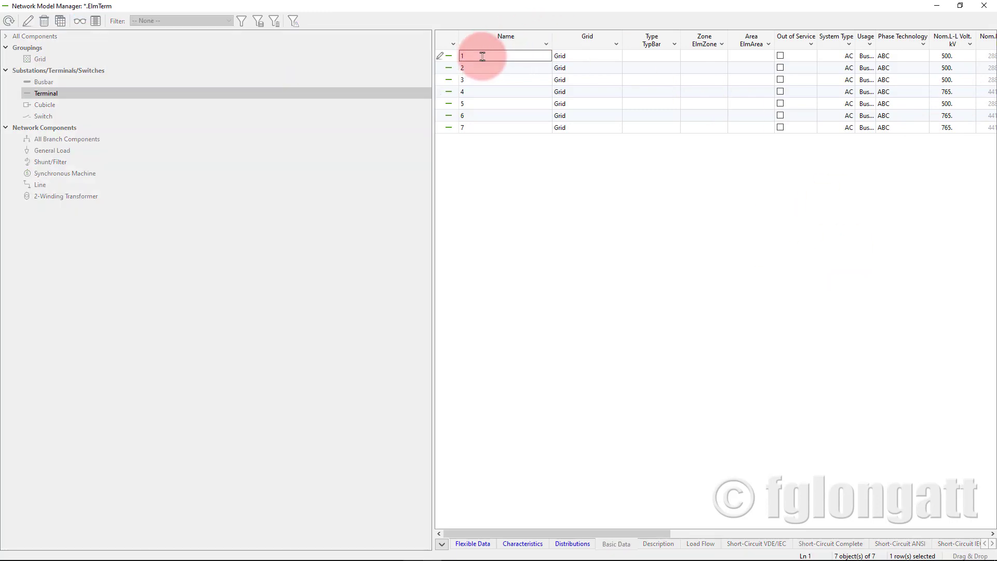
type(". Foz Areia")
key("Return")
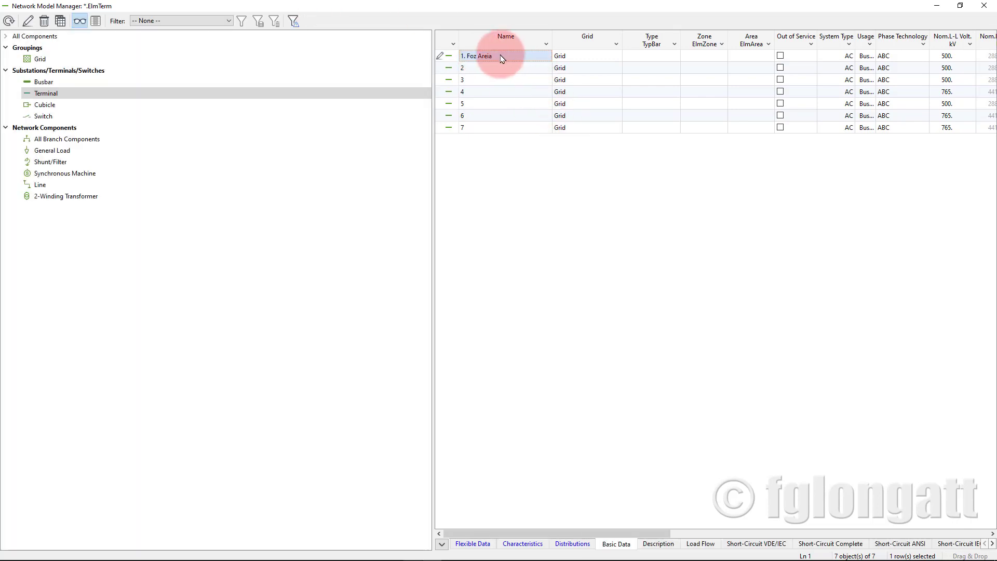
double_click(481, 67)
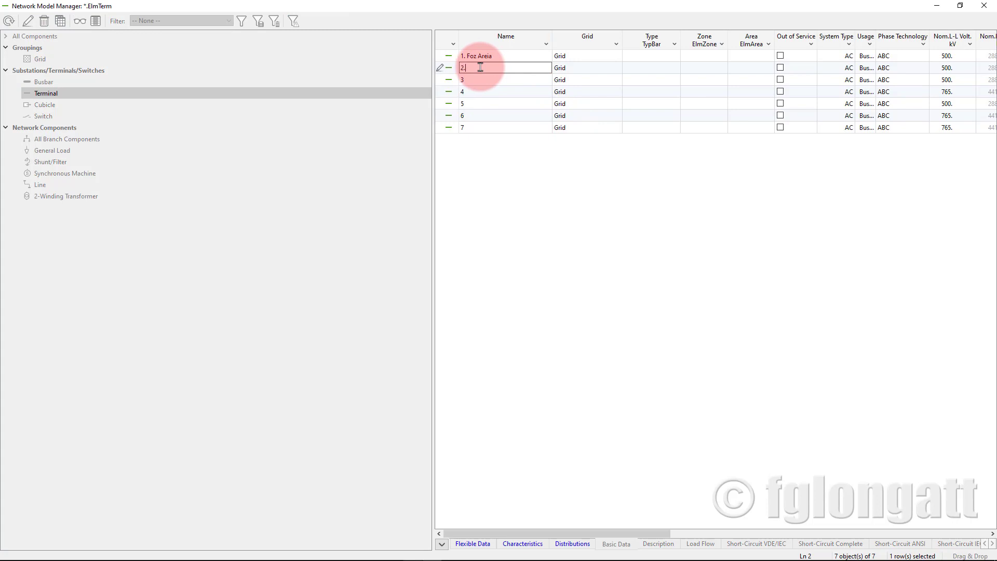
type("2. AS")
key("BackSpace")
key("BackSpace")
type("S Santiago")
key("Return")
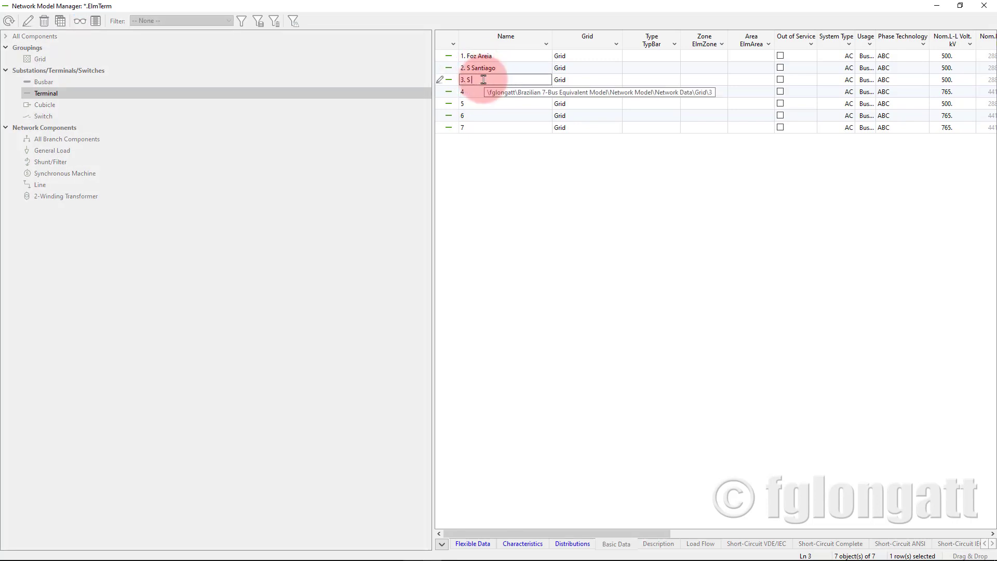
Rename terminal 3 as "3. S Segredo", correcting the spelling.
type(". S Segredo")
left_click(481, 81)
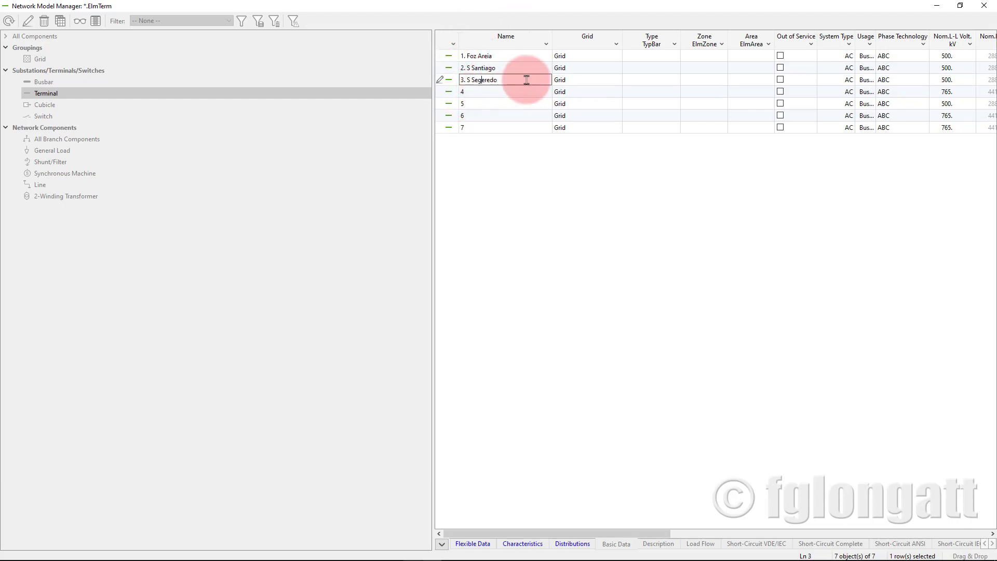
key("Delete")
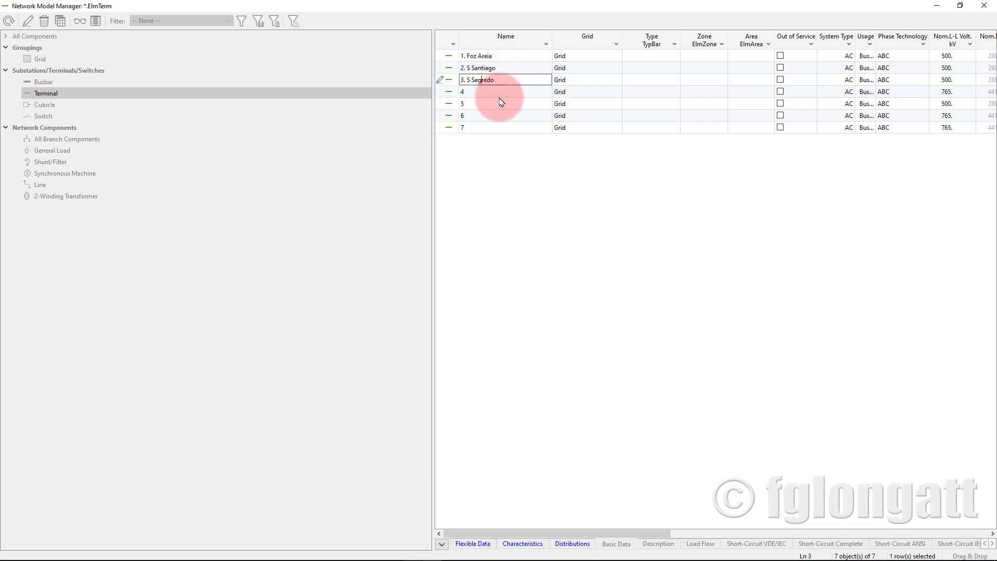
double_click(498, 93)
key("End")
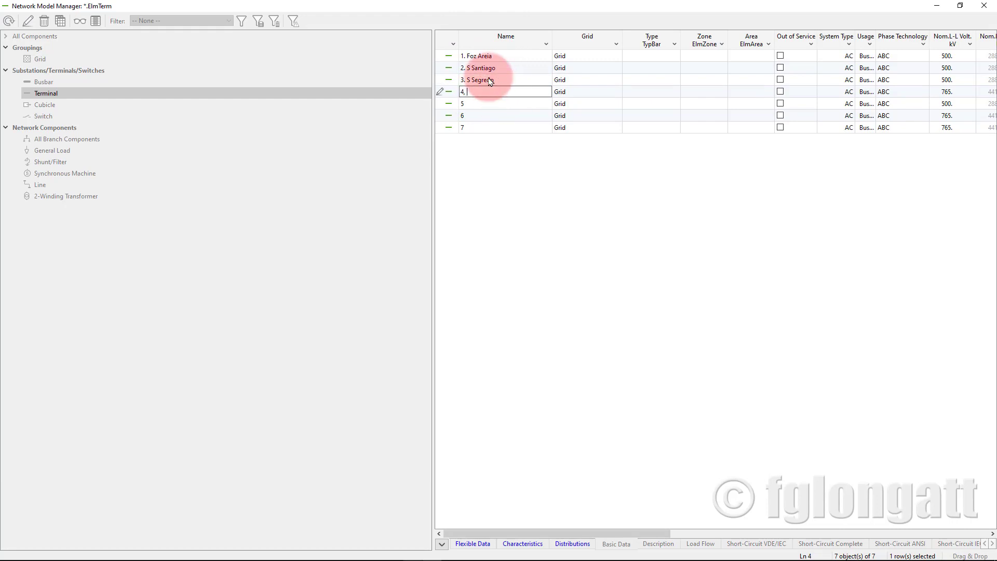
type(", Tijuco")
key("Return")
key("Return")
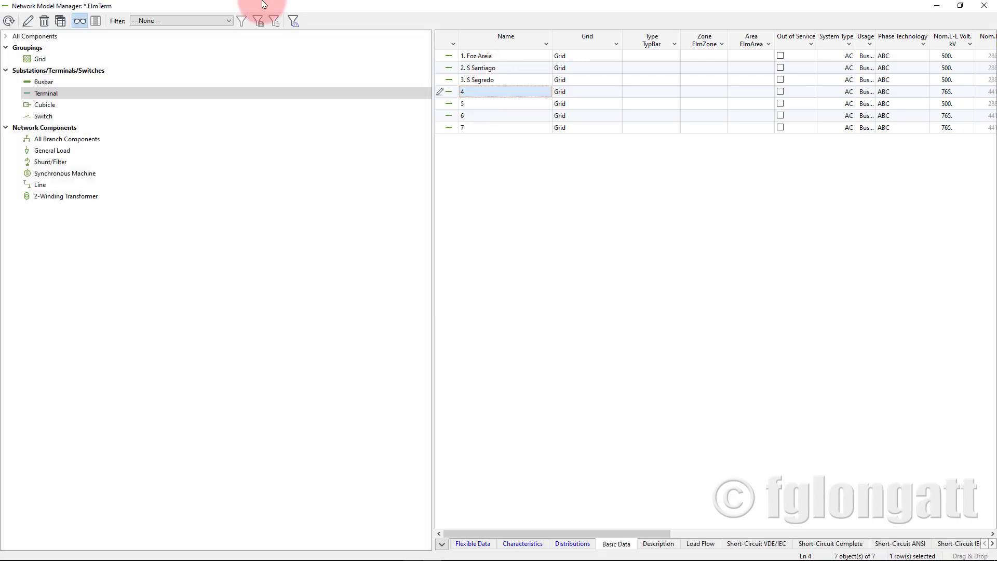
Rename terminal 4 as "4. Itaipu" and terminal 5 as "5. Ivapora".
double_click(475, 92)
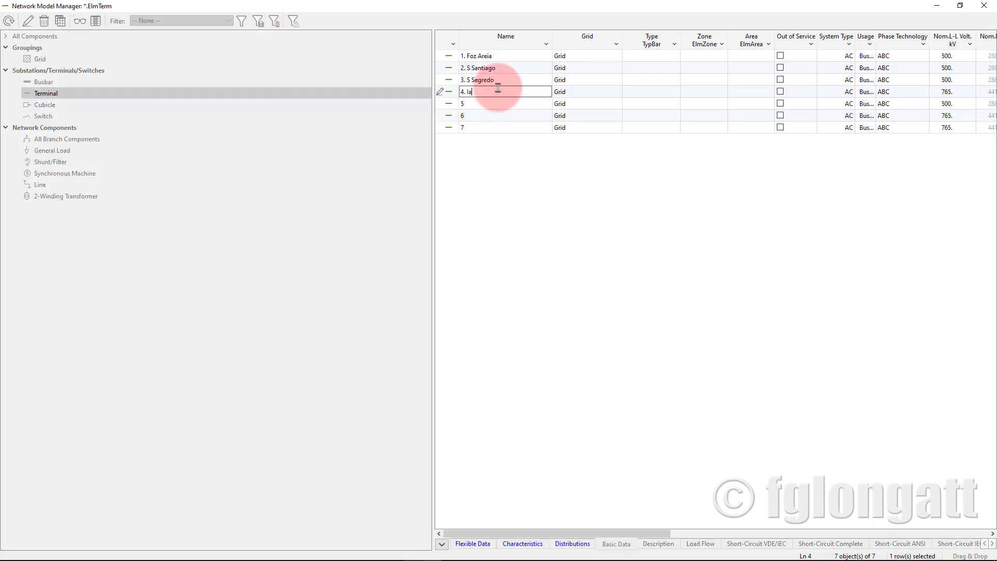
type(". Itaipu")
key("Return")
double_click(482, 104)
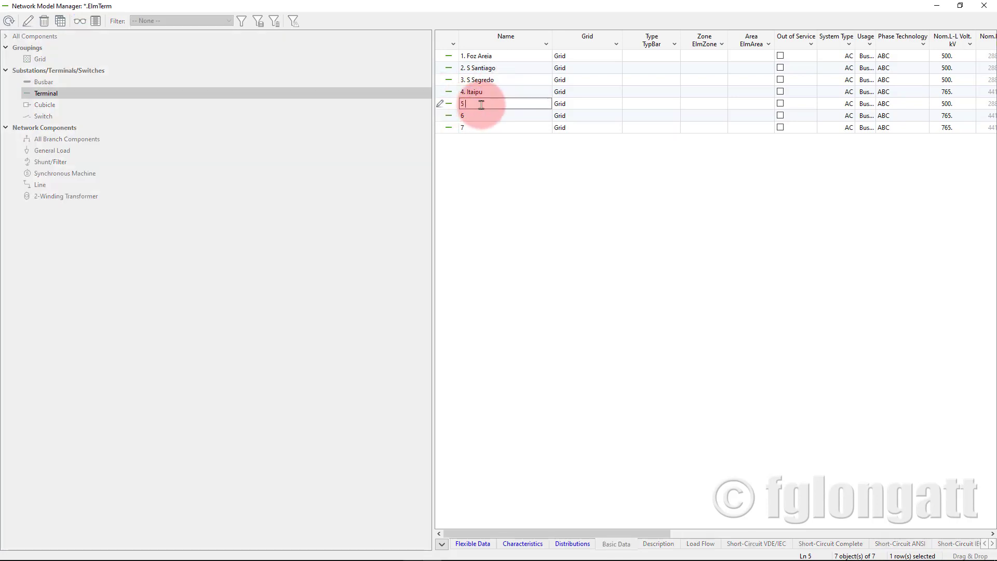
type(". Ivai")
type("ora")
key("Return")
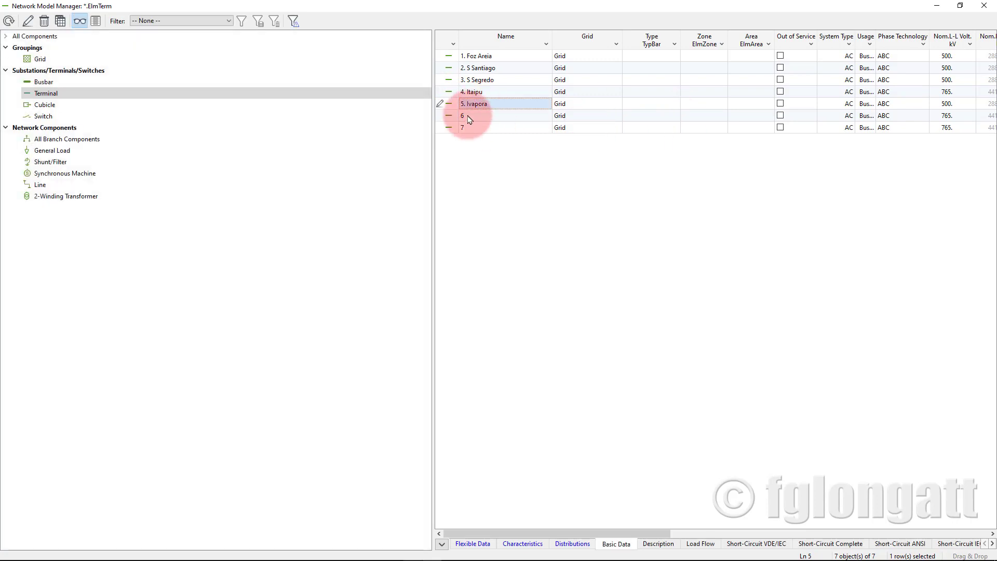
Rename terminal 6 as "6. Ivaipora" and correct the name of terminal 5 to "5. Ivaipora".
double_click(477, 116)
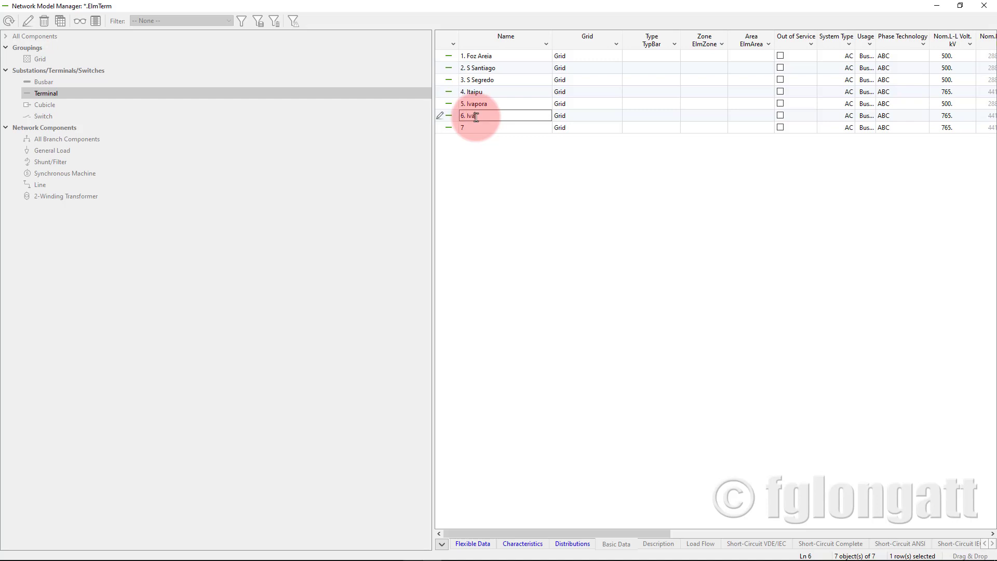
type(". Ivapora")
key("Return")
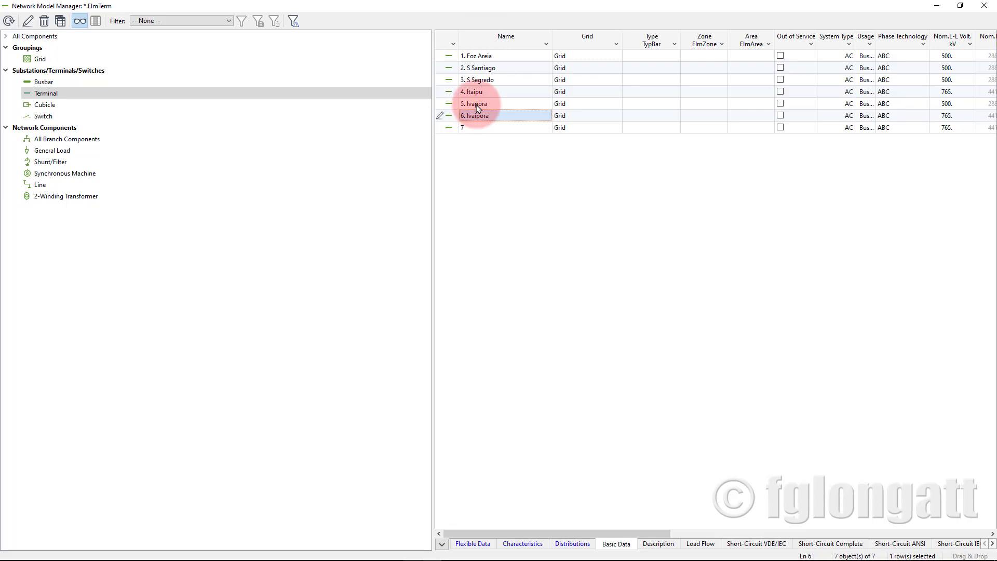
double_click(473, 104)
key("Right")
key("Right")
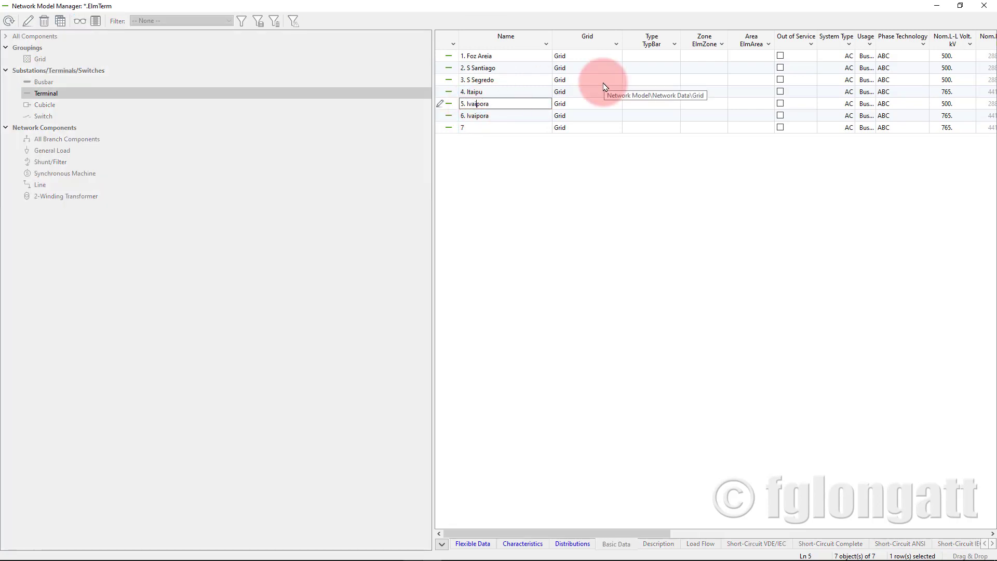
key("Return")
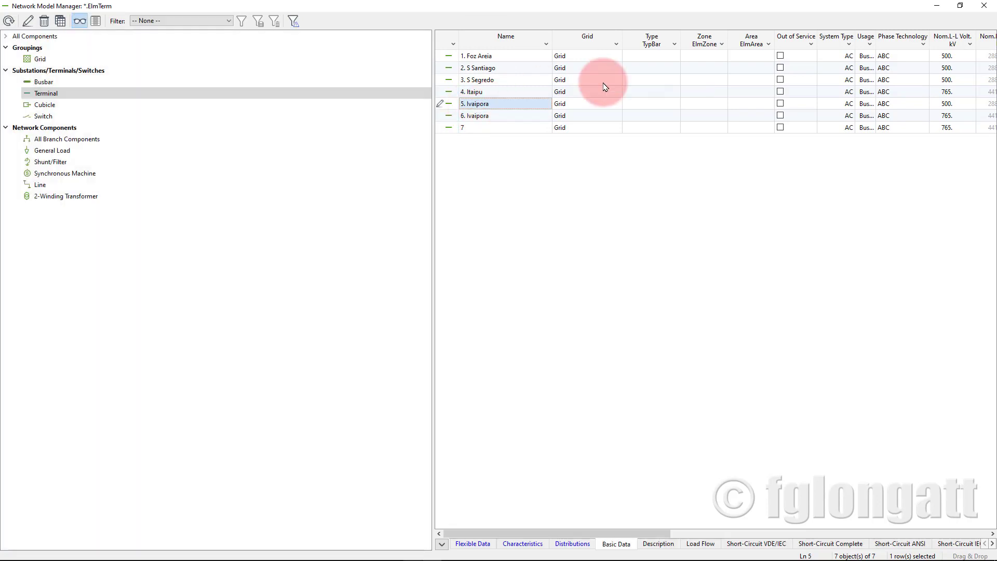
Rename terminal 7 as "7. Equivalent" and close the Network Model Manager.
double_click(474, 131)
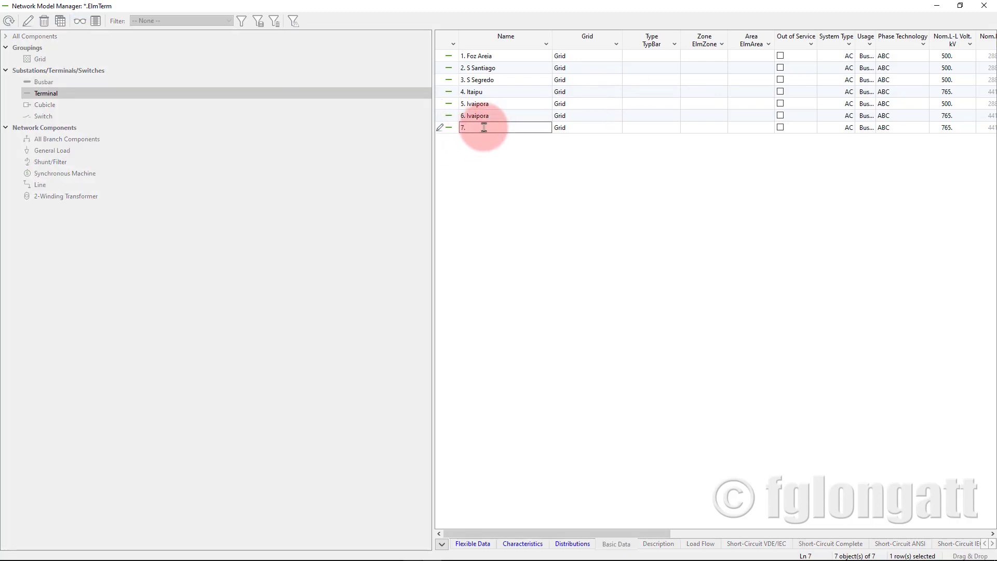
type("Equivalent")
key("Return")
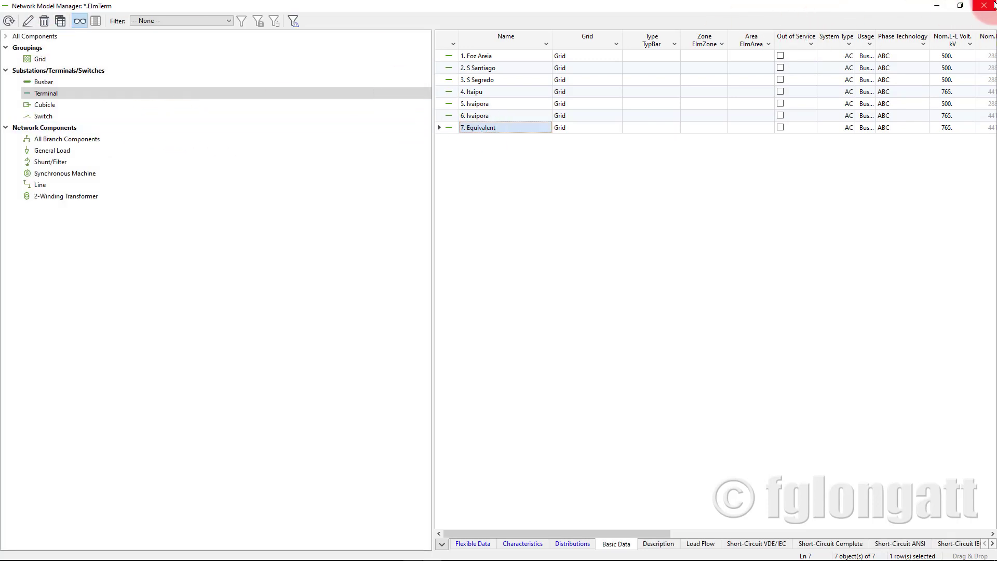
left_click(984, 6)
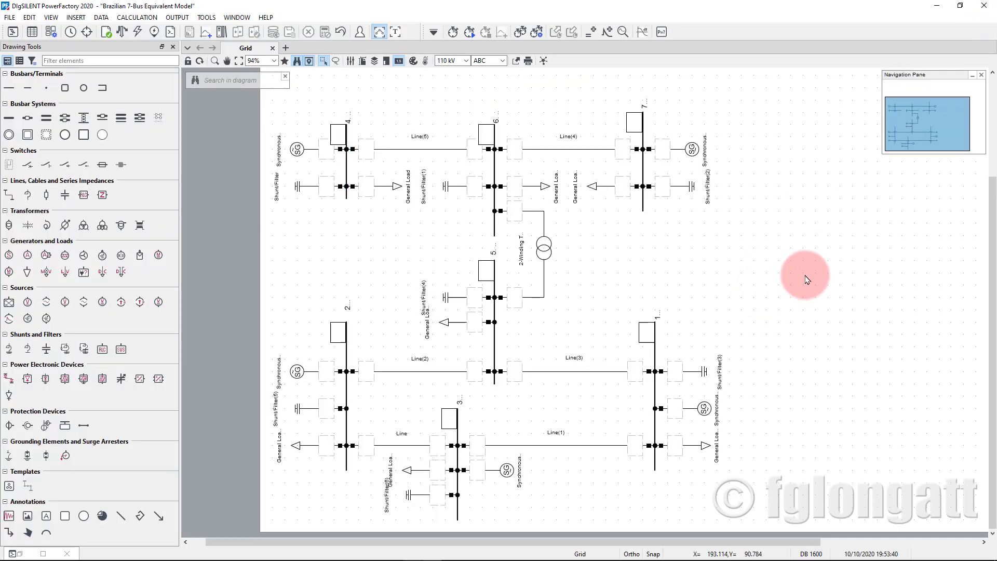
Select the name labels of all seven busbars in the diagram and adapt their width to the full names.
left_click(347, 117)
left_click(496, 117, "ctrl")
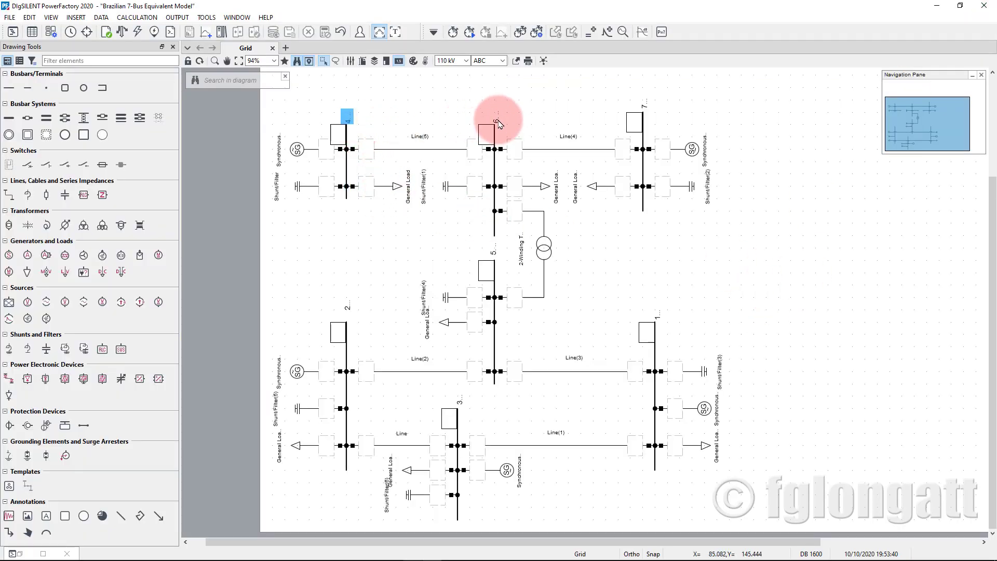
left_click(641, 105, "ctrl")
left_click(656, 317, "ctrl")
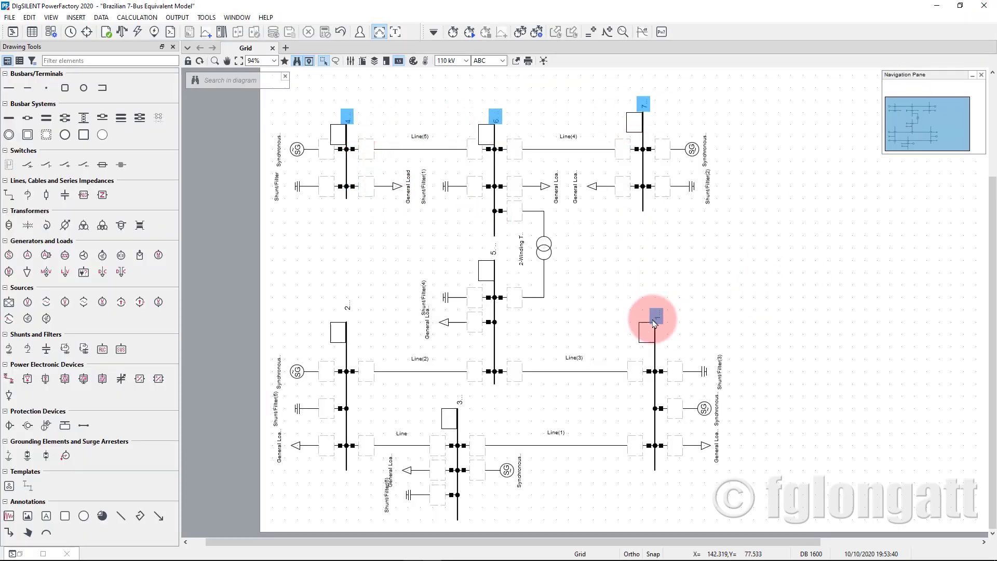
left_click(493, 251, "ctrl")
left_click(347, 307, "ctrl")
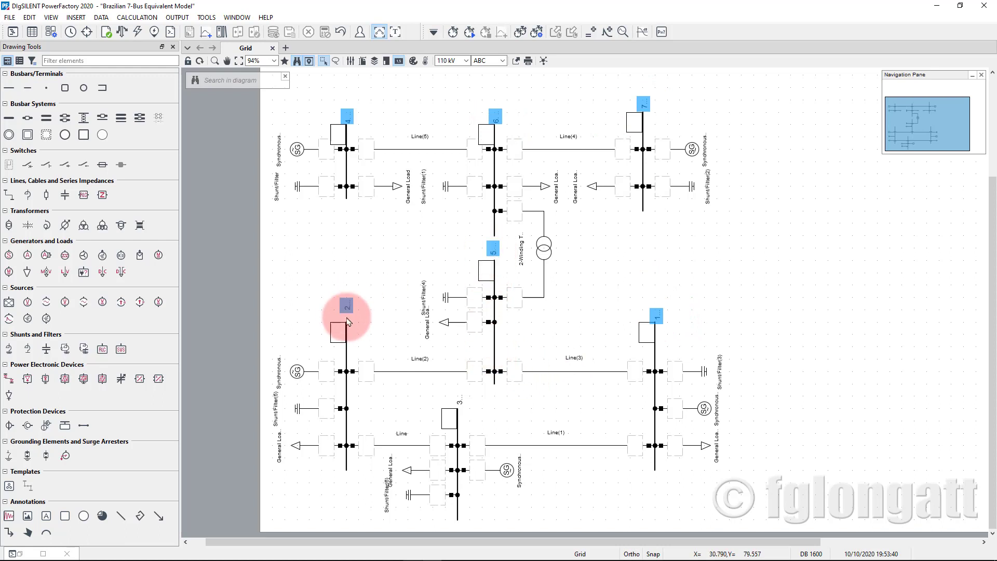
left_click(457, 400, "ctrl")
right_click(459, 399)
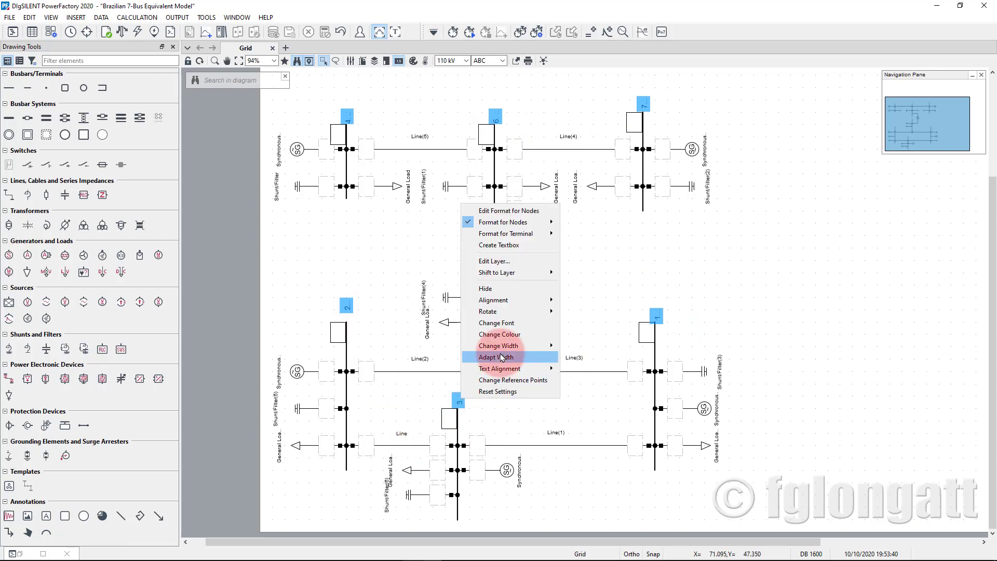
left_click(504, 357)
Rotate the seven selected busbar name labels clockwise so they read horizontally.
right_click(346, 294)
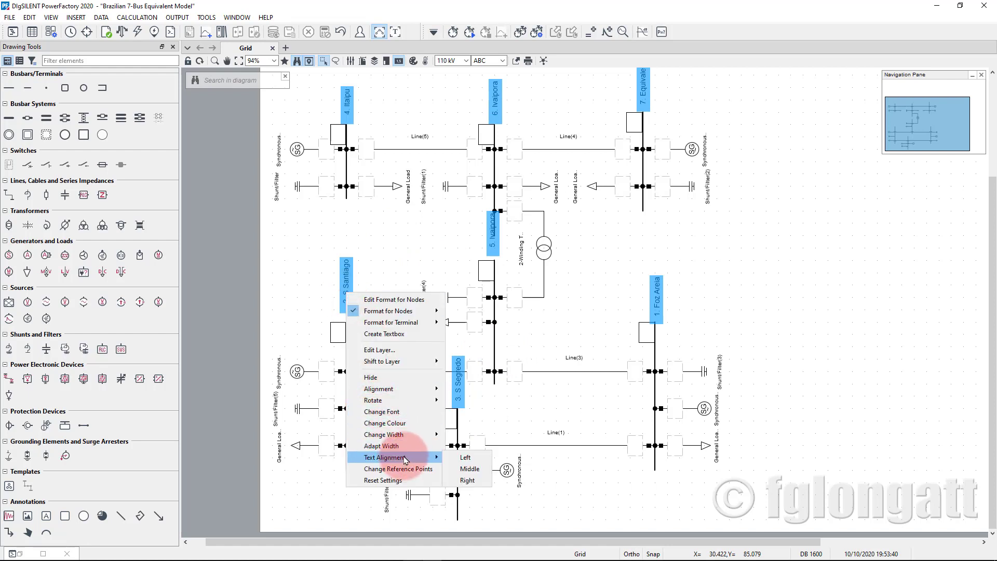
mouse_move(410, 400)
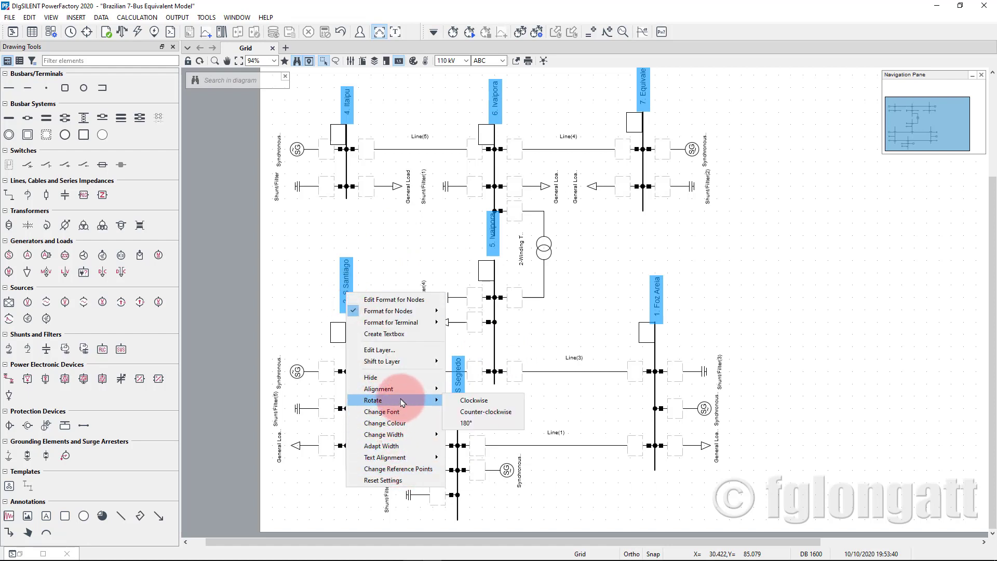
left_click(462, 403)
left_click(791, 305)
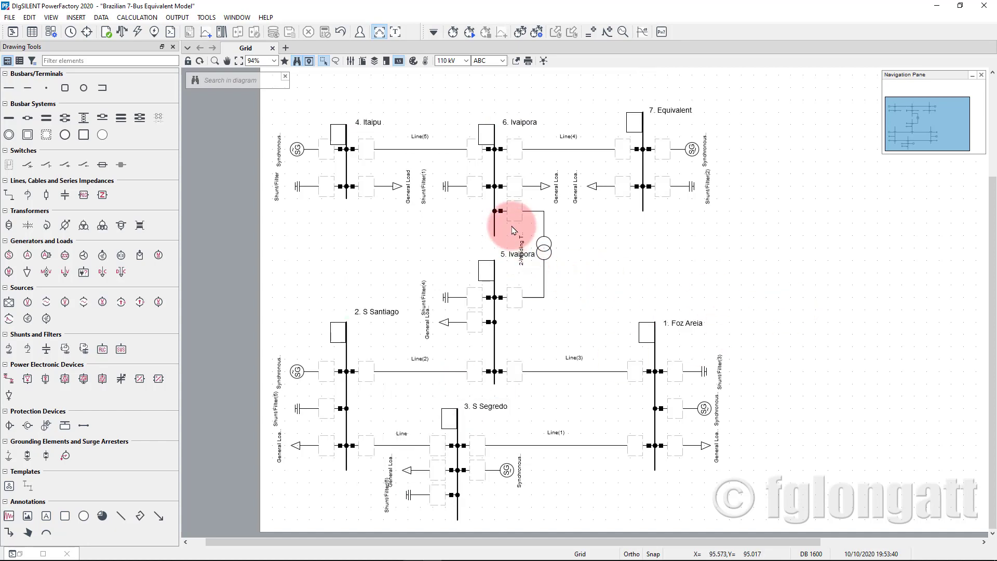
Move the 5. Ivaipora label away from the transformer's label, directly above its busbar.
left_click(510, 255)
double_click(510, 254)
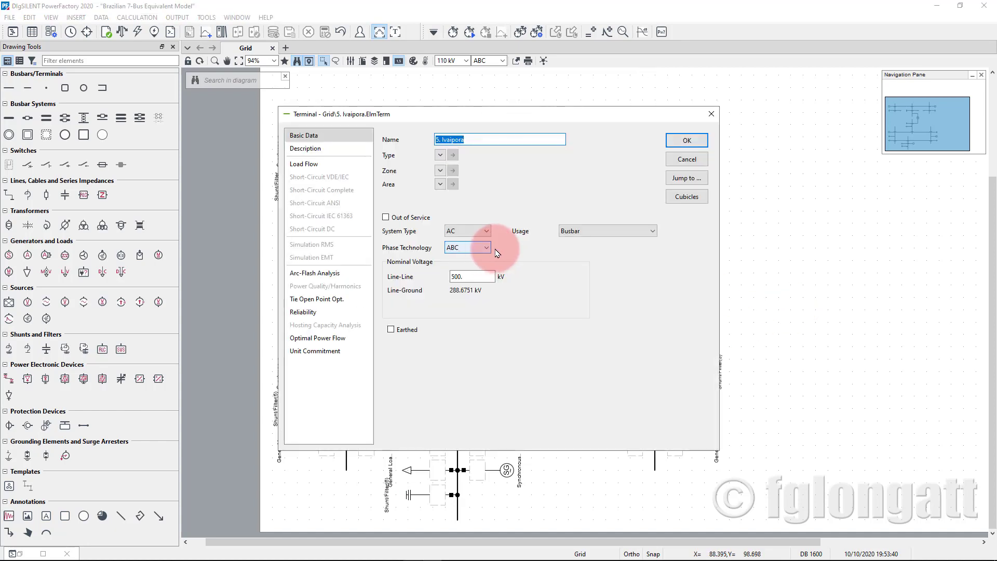
key("Escape")
left_click_drag(494, 252, 477, 254)
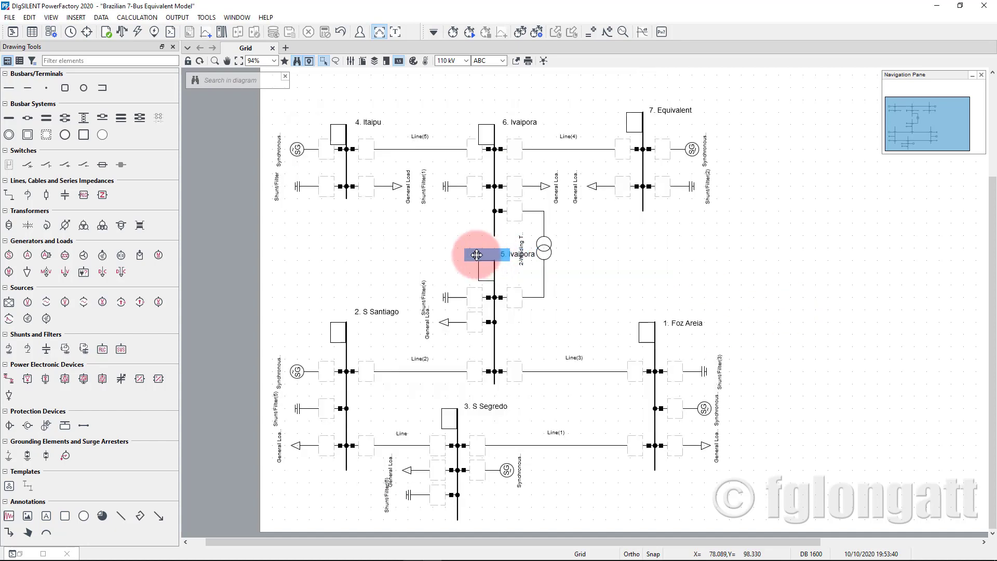
Reposition the 6. Ivaipora, 7. Equivalent, 1. Foz Areia, 2. S Santiago and 4. Itaipu labels close to the upper ends of their busbars.
left_click(517, 122)
left_click_drag(524, 120, 484, 118)
left_click_drag(649, 104, 597, 102)
left_click_drag(673, 325, 627, 318)
left_click(355, 313)
left_click_drag(355, 313, 357, 320)
left_click_drag(369, 122, 364, 123)
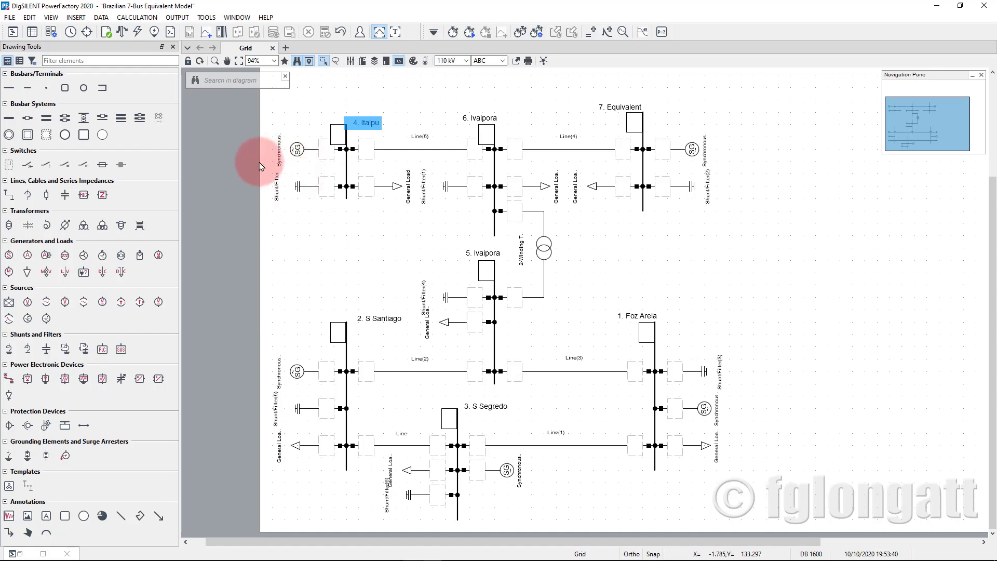
Rename the synchronous machine at busbar 4. Itaipu as G1.
left_click(300, 154)
double_click(300, 154)
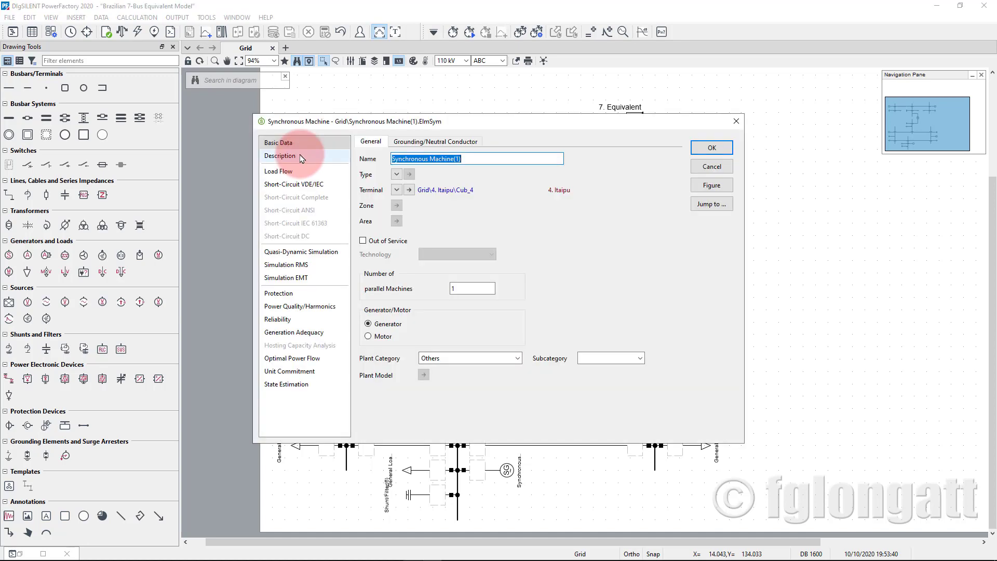
type("G1")
key("Return")
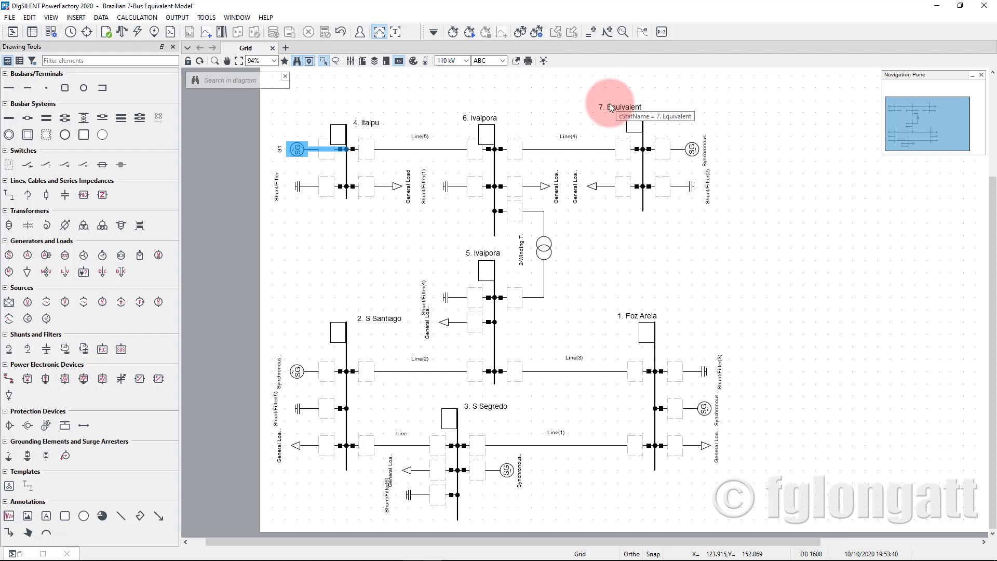
Change the name of the synchronous machine at busbar 4. Itaipu to G4.
double_click(297, 149)
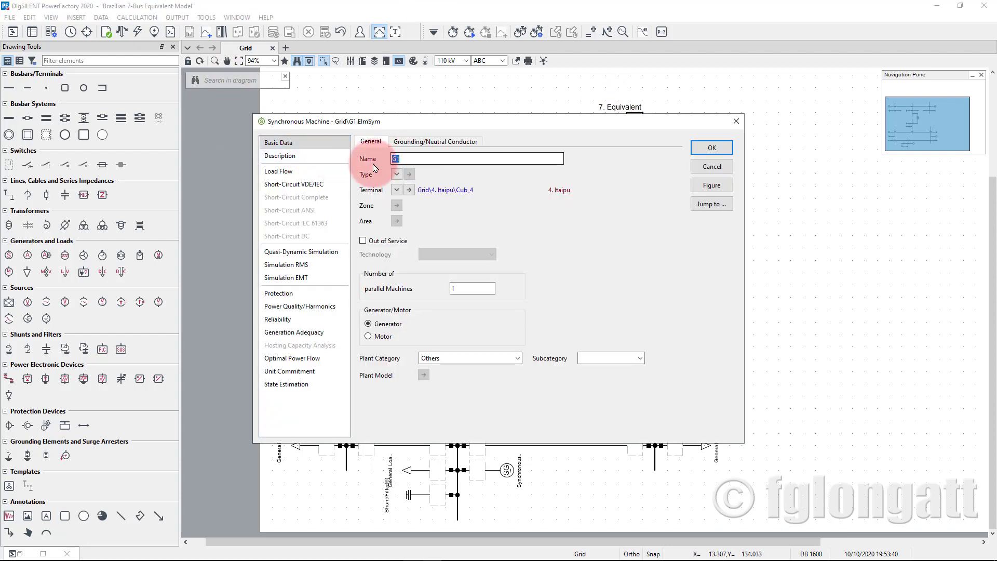
key("Escape")
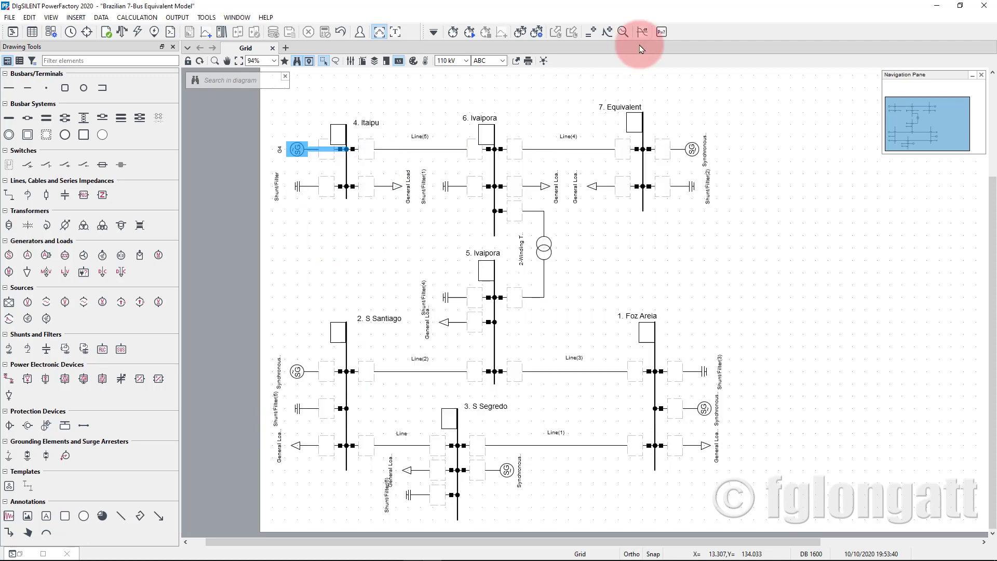
Rename the synchronous machine at busbar 7. Equivalent as G7 and the one at 1. Foz Areia as G1.
double_click(691, 150)
left_click(483, 157)
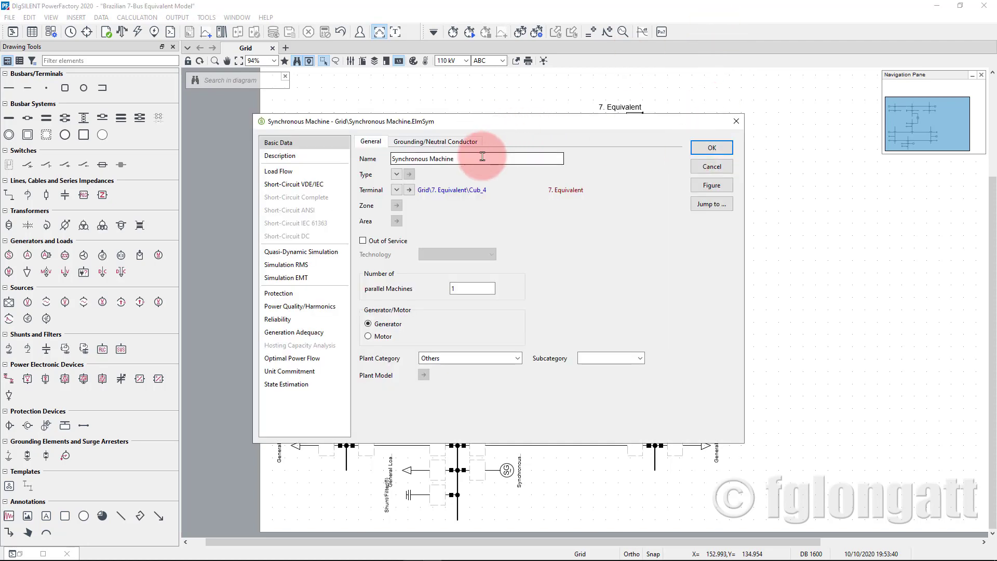
double_click(522, 158)
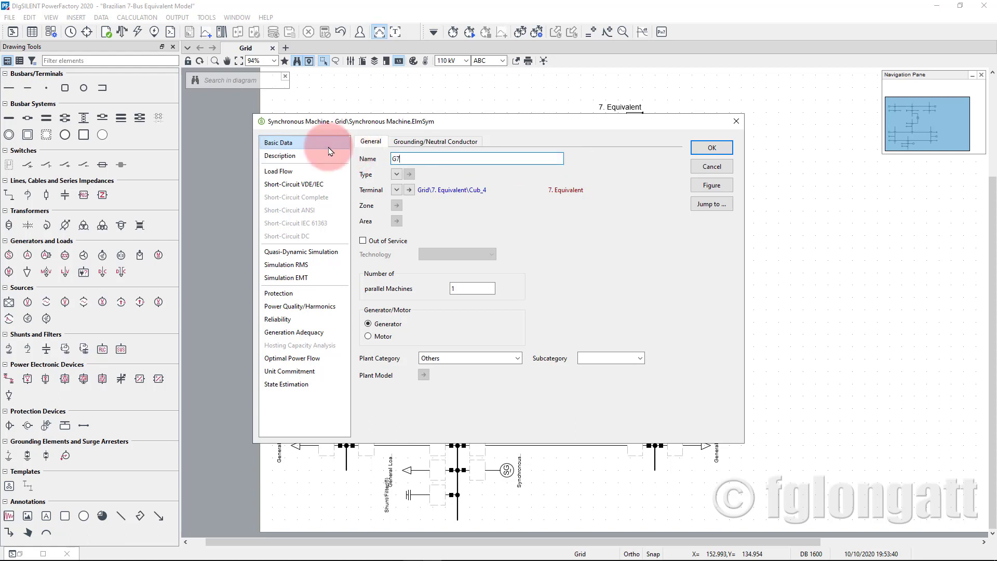
key("Return")
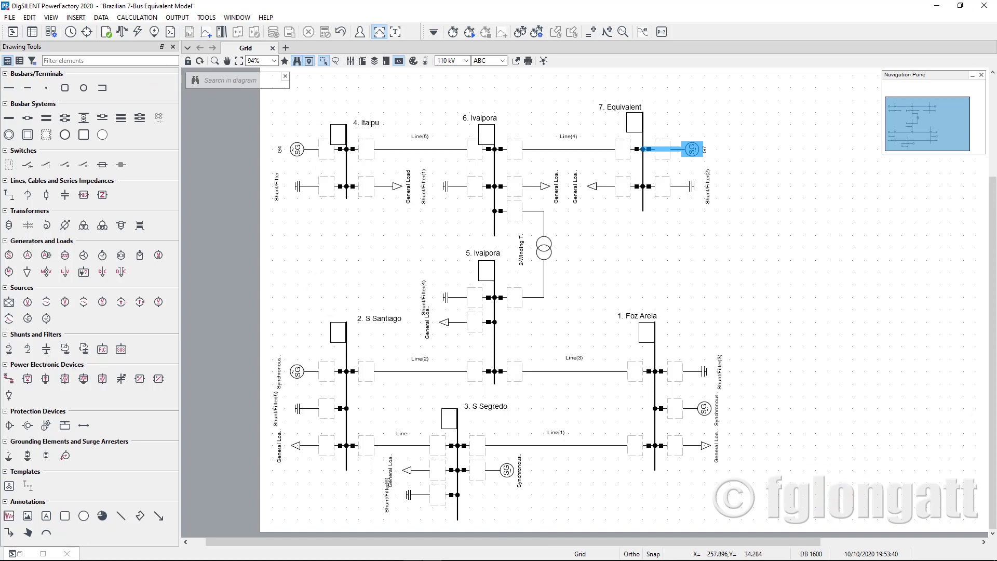
double_click(705, 409)
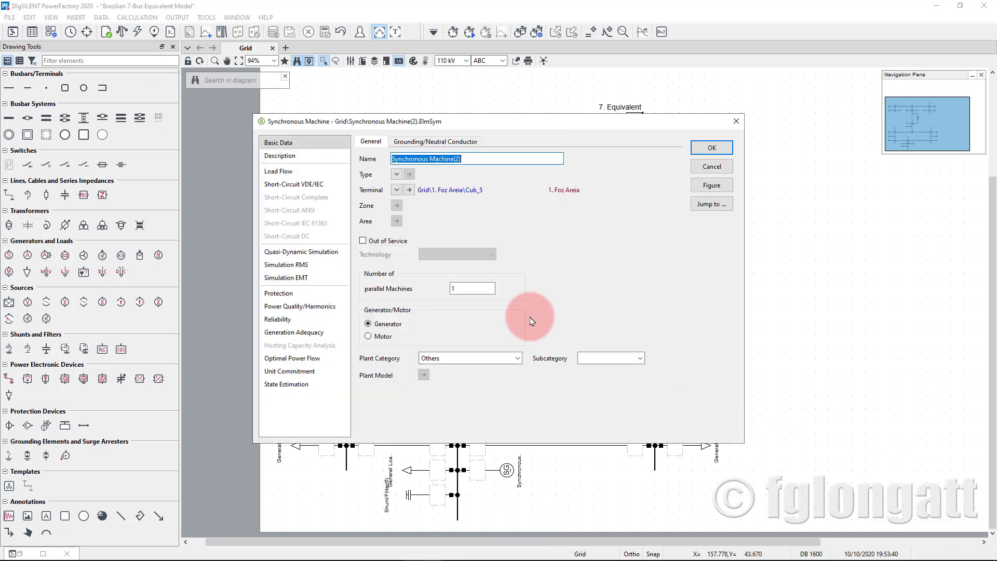
type("G")
key("Escape")
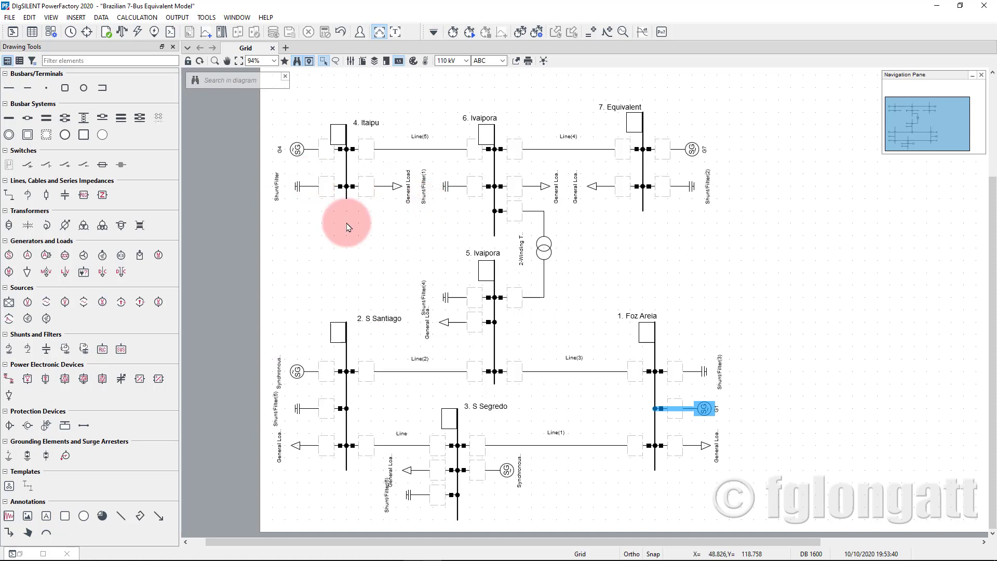
Rename the synchronous machine at busbar 3. S Segredo as G3 and the one at 2. S Santiago as G2.
double_click(505, 472)
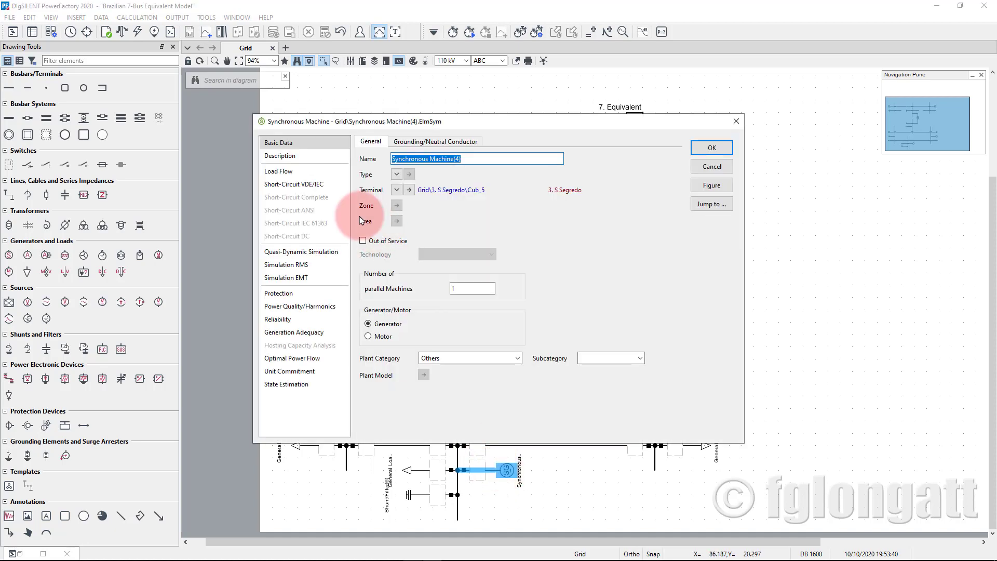
type("G3")
key("Return")
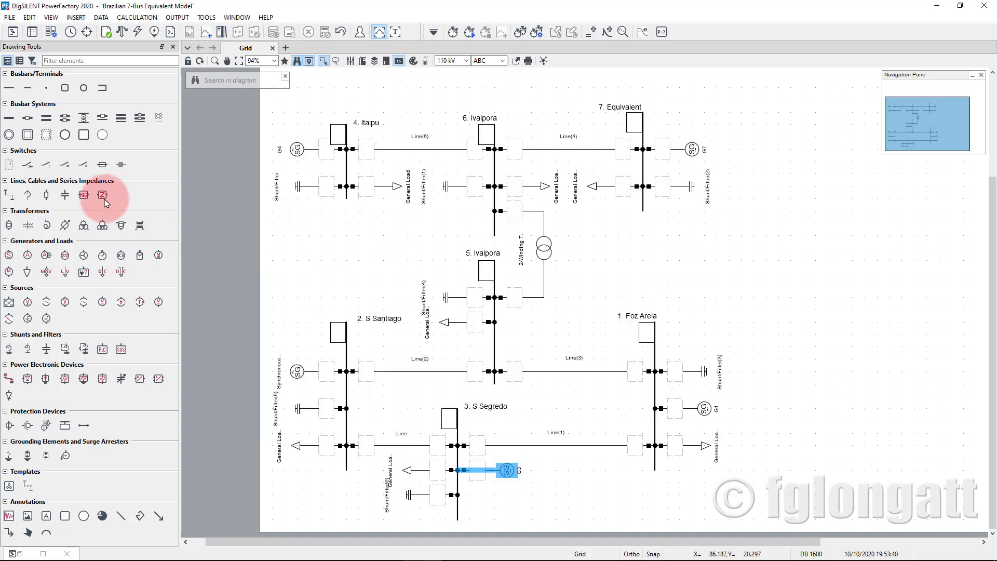
left_click(297, 381)
double_click(297, 381)
type("G")
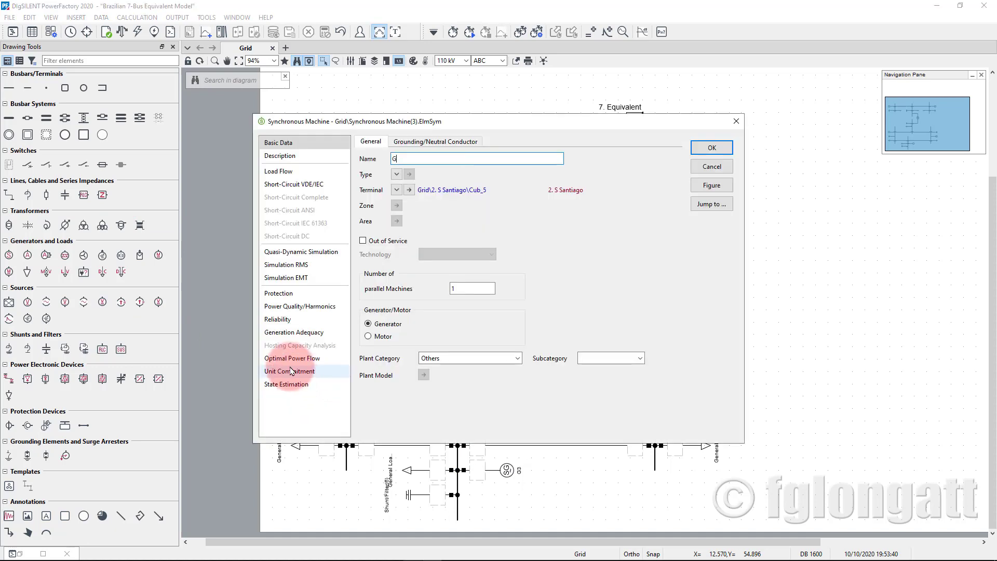
type("2")
key("Return")
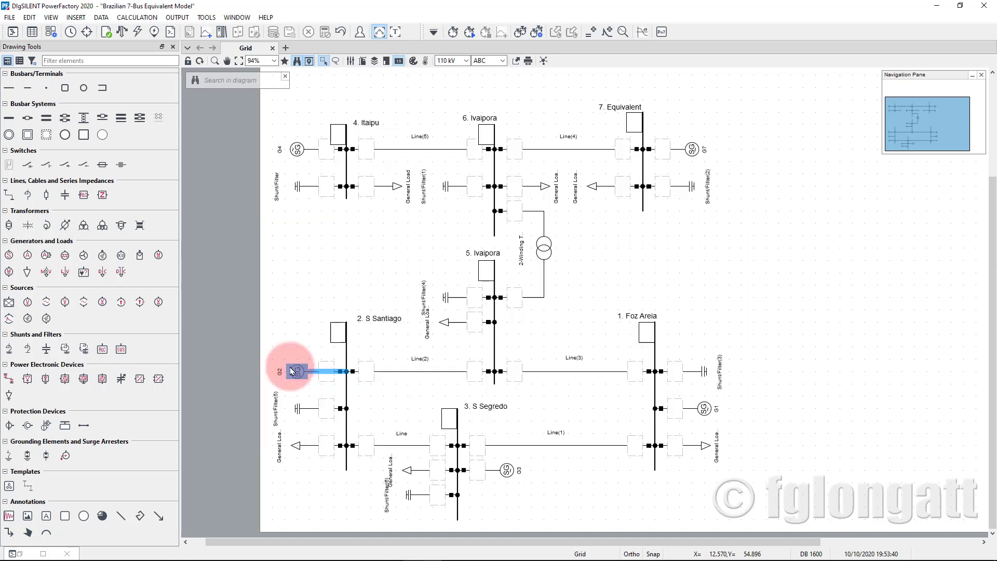
Name the shunt/filter at busbar 2. S Santiago Qc 2 and its general load Load 2.
double_click(301, 411)
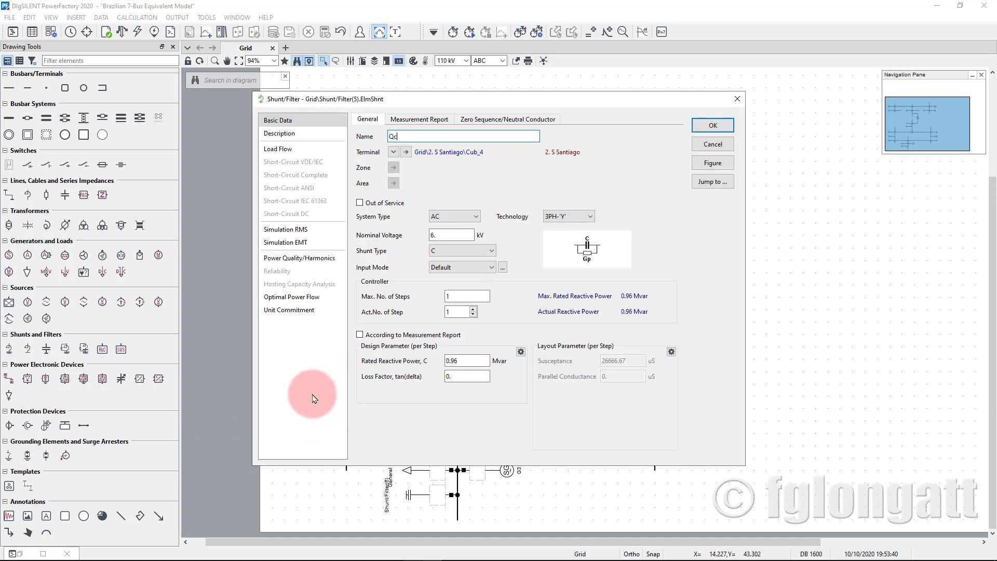
key("Return")
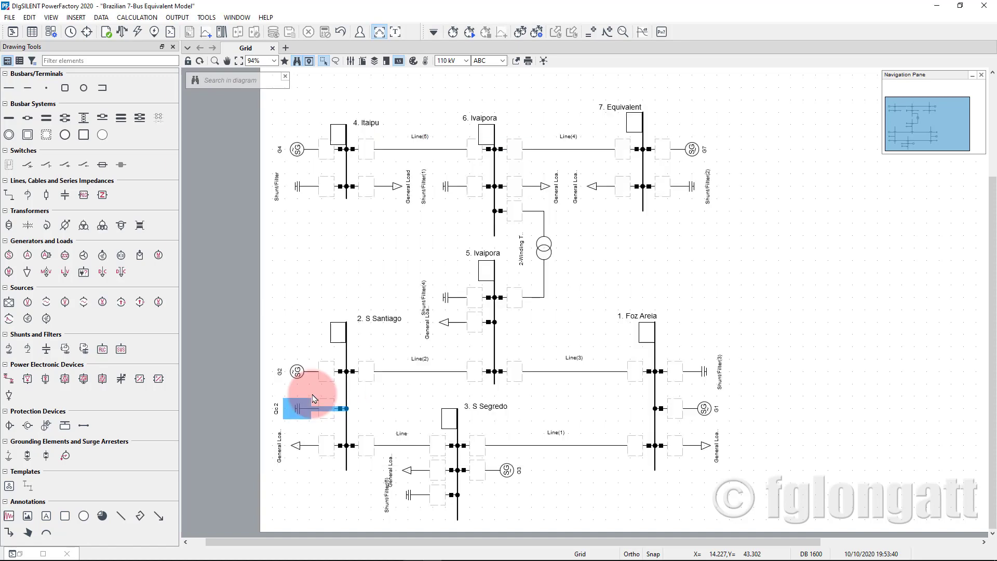
double_click(286, 445)
type("Load 2")
key("Return")
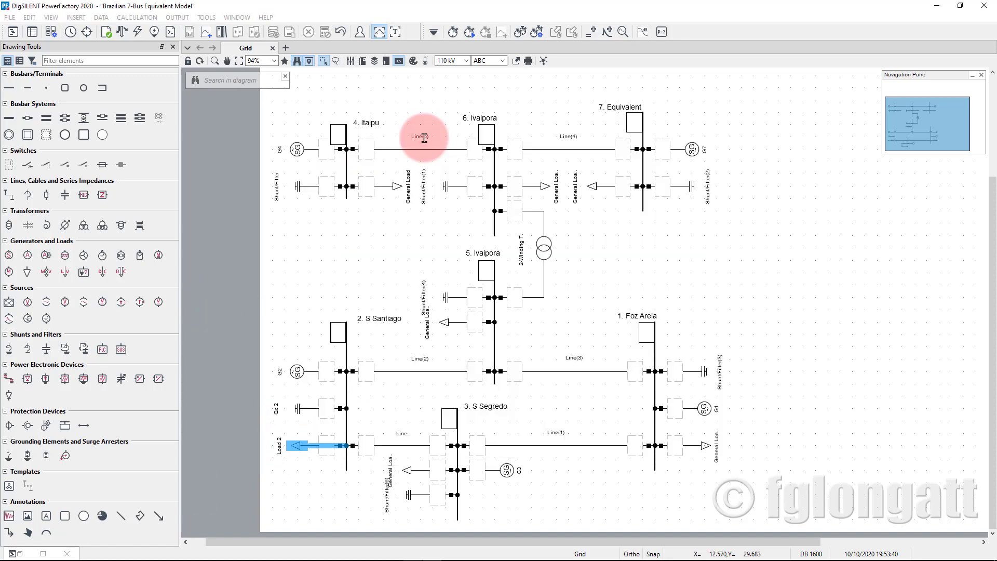
Rename the general load at busbar 3. S Segredo as Load 3.
left_click(412, 470)
double_click(412, 469)
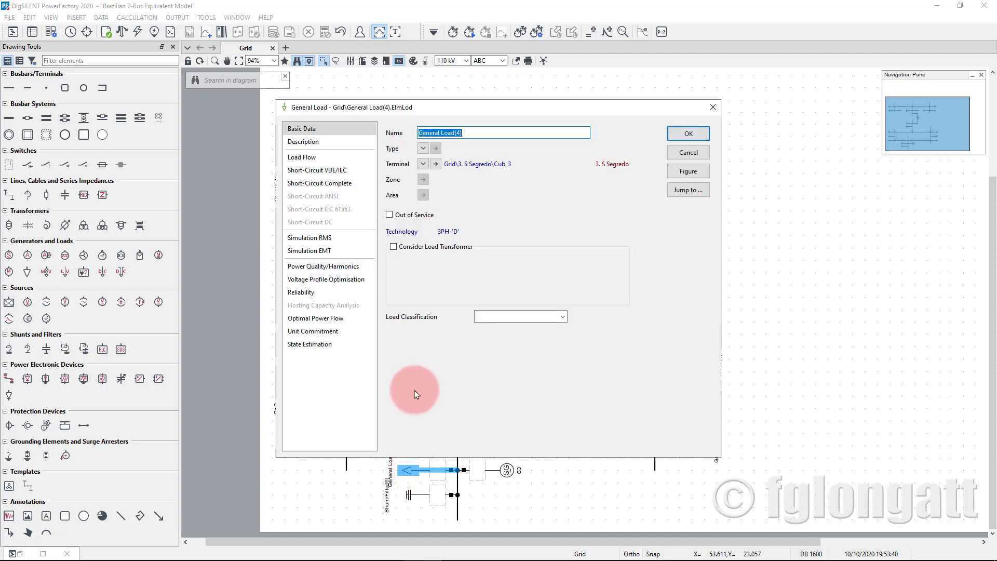
type("Load 2")
key("BackSpace")
type("3")
key("Return")
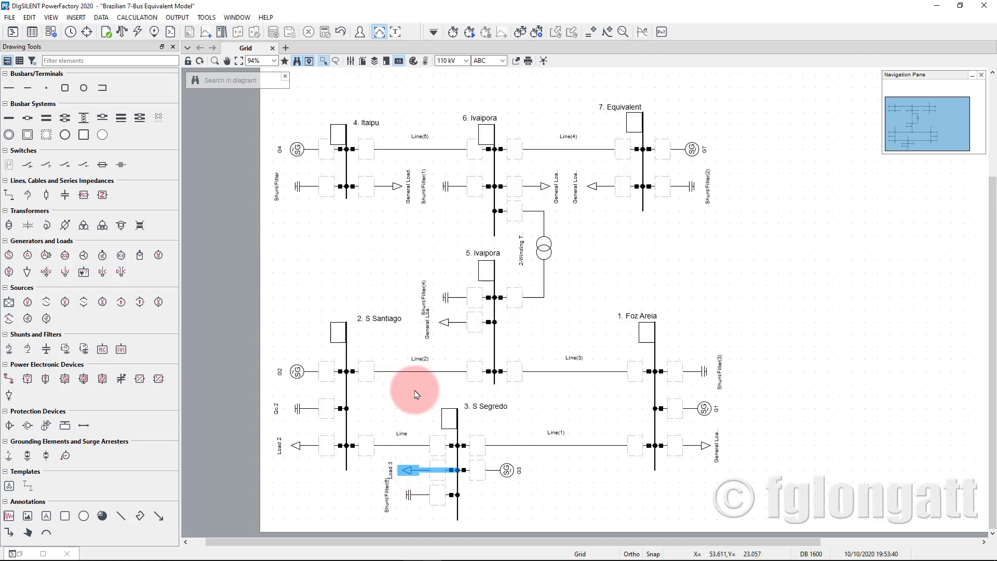
Rename the shunt/filter at busbar 3. S Segredo as Qc 3.
left_click(405, 496)
double_click(404, 498)
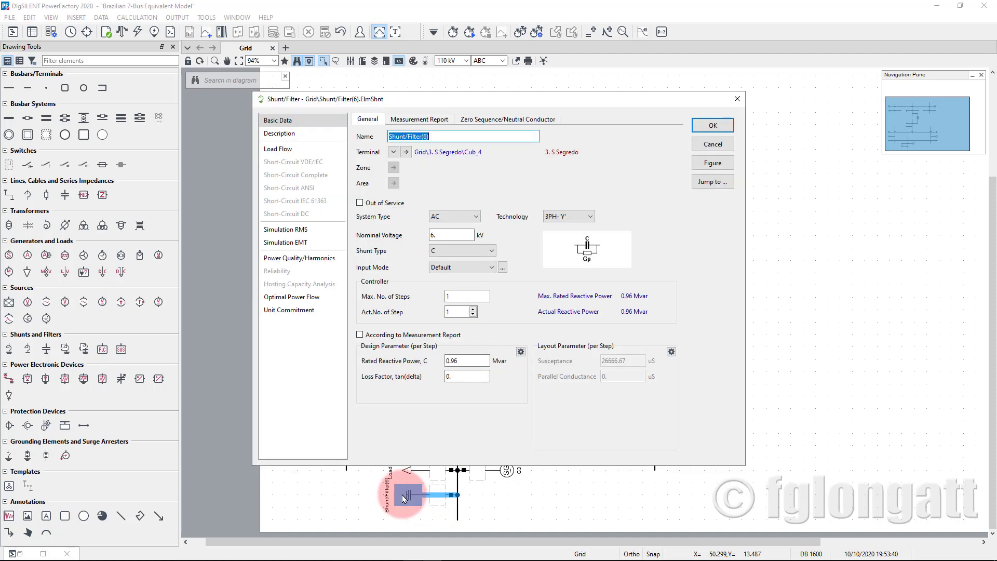
type("Q")
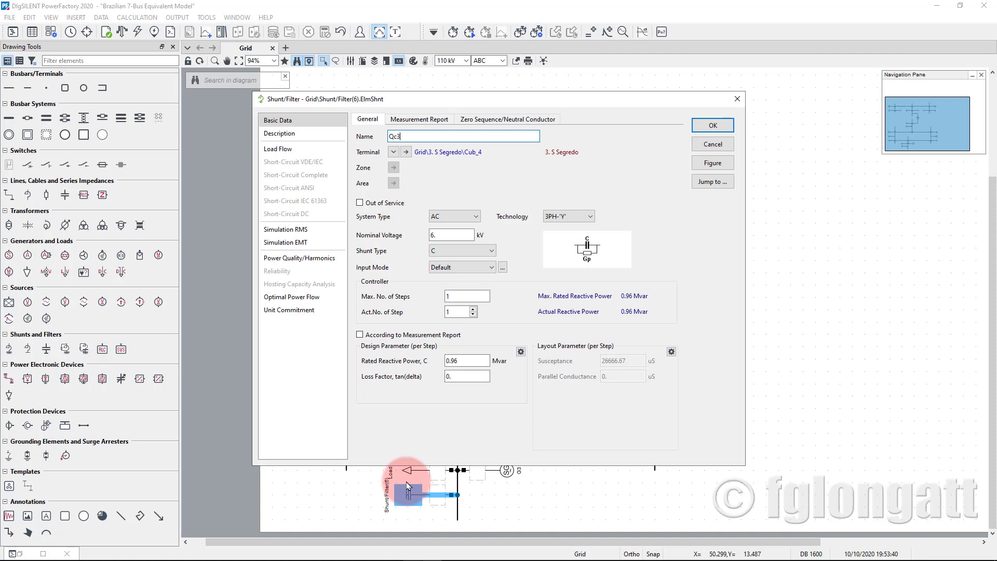
type("c 3")
key("Return")
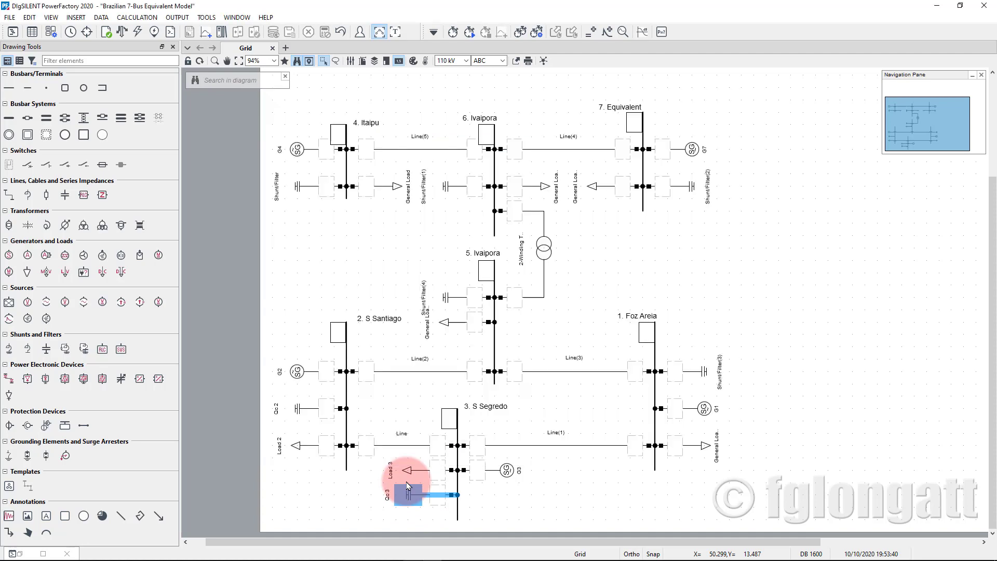
Name the general load at busbar 1. Foz Areia Load 1 and its shunt/filter Qc 1.
double_click(708, 446)
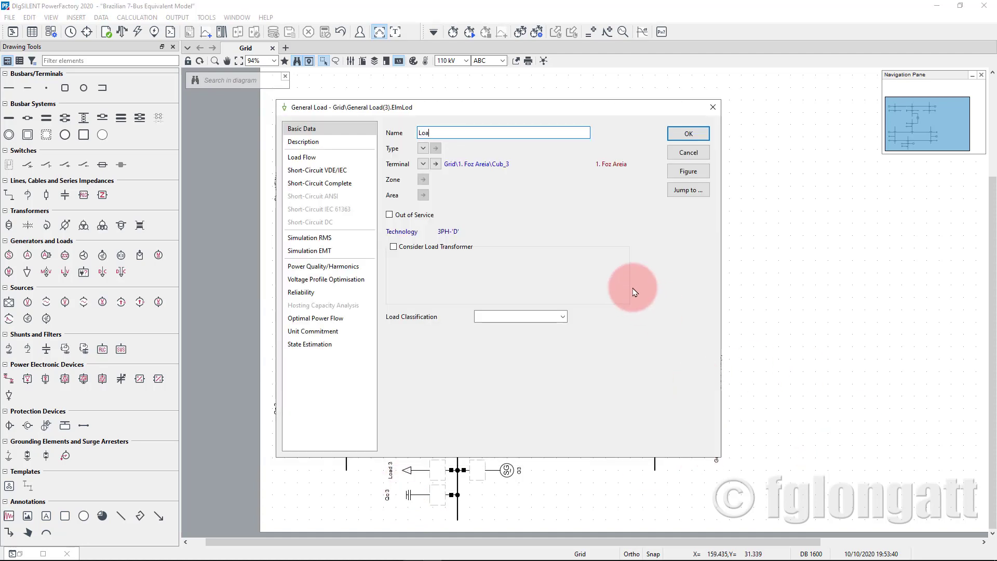
key("Return")
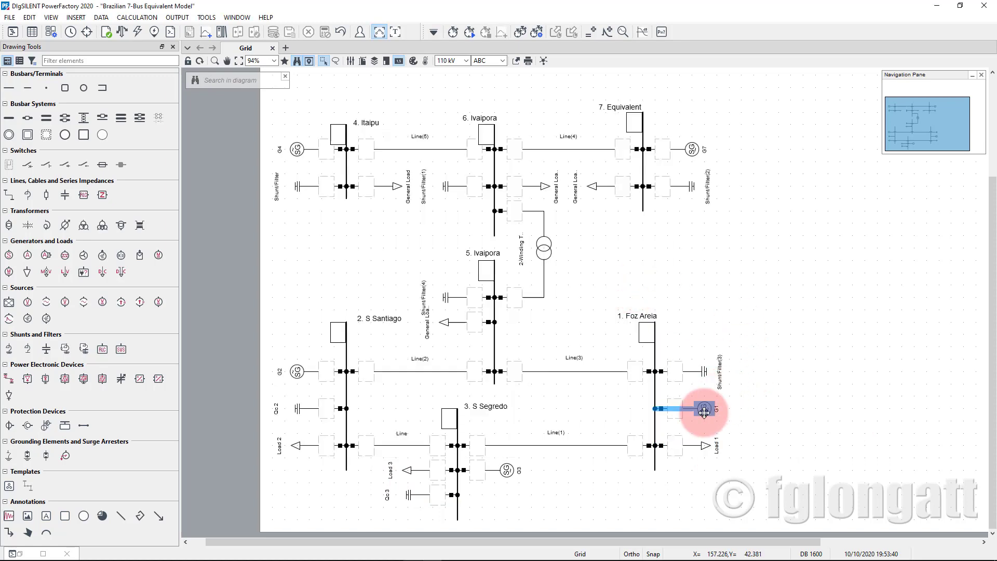
double_click(706, 381)
type("Q")
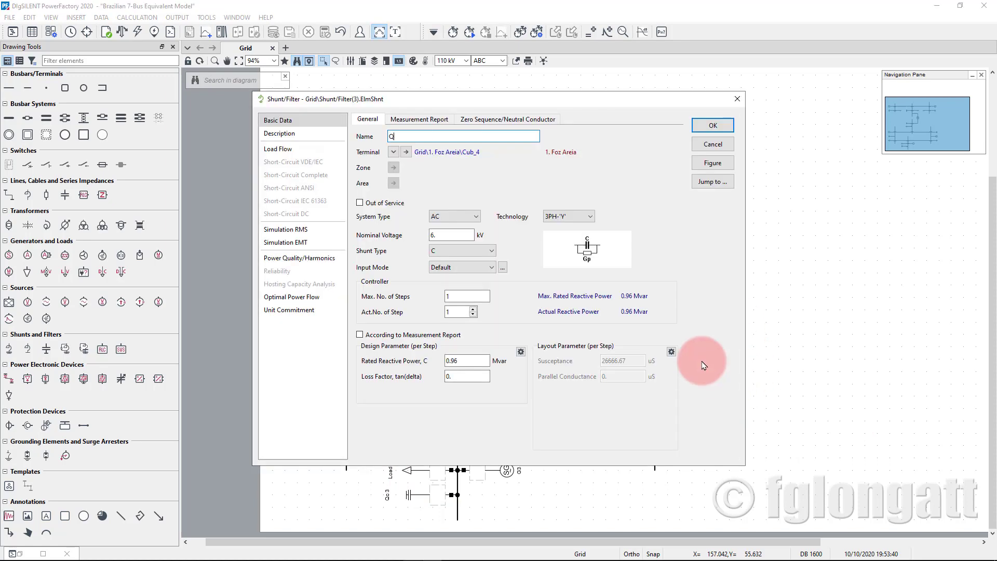
type("c 3")
key("Return")
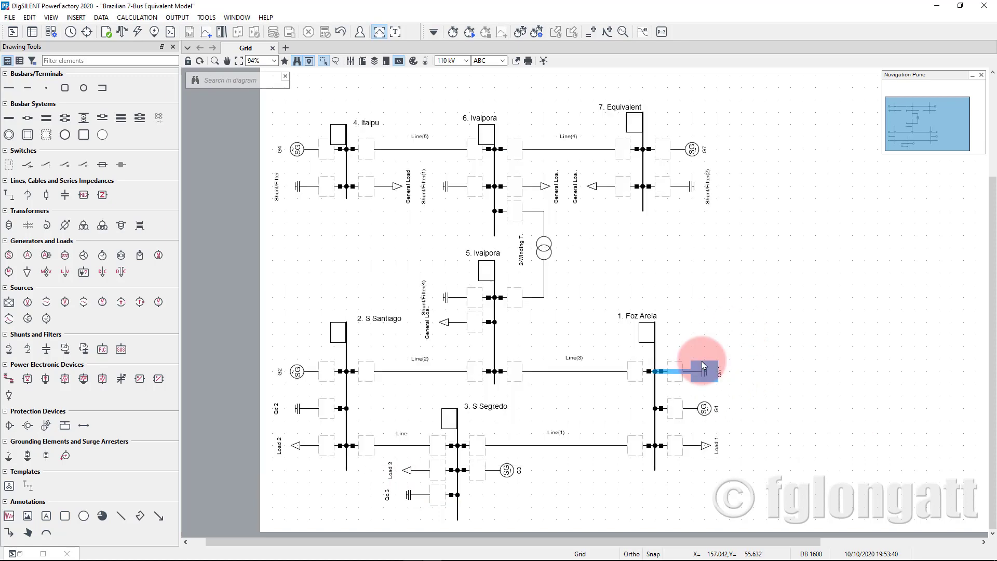
Name the general load at busbar 5. Ivaipora Load 5 and its shunt/filter Qc 4.
double_click(449, 324)
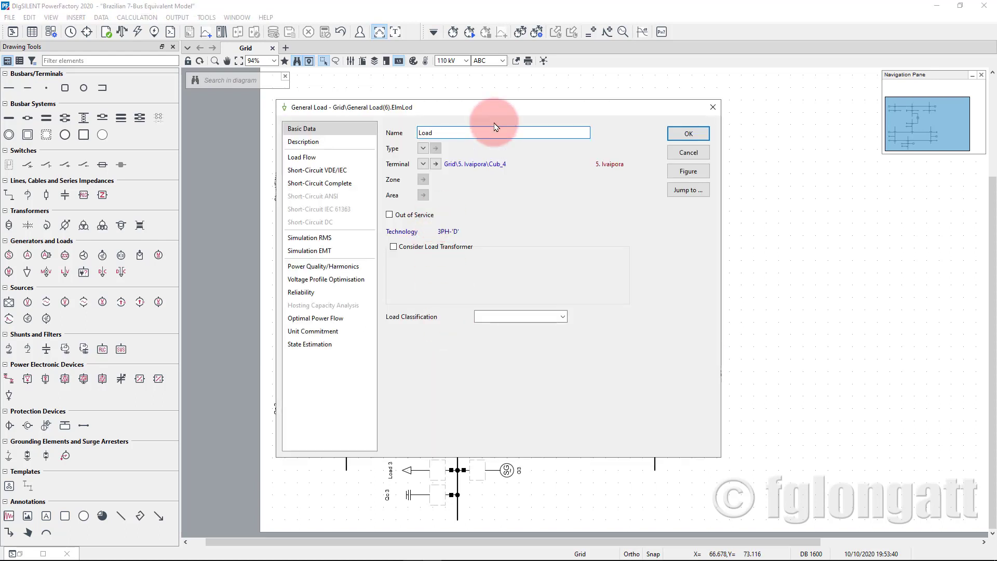
key("Return")
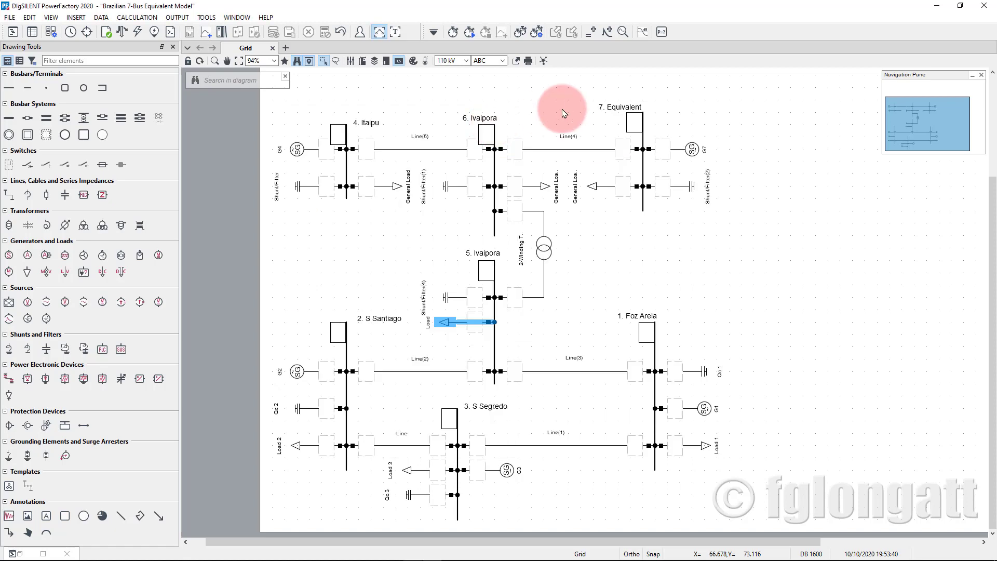
double_click(446, 322)
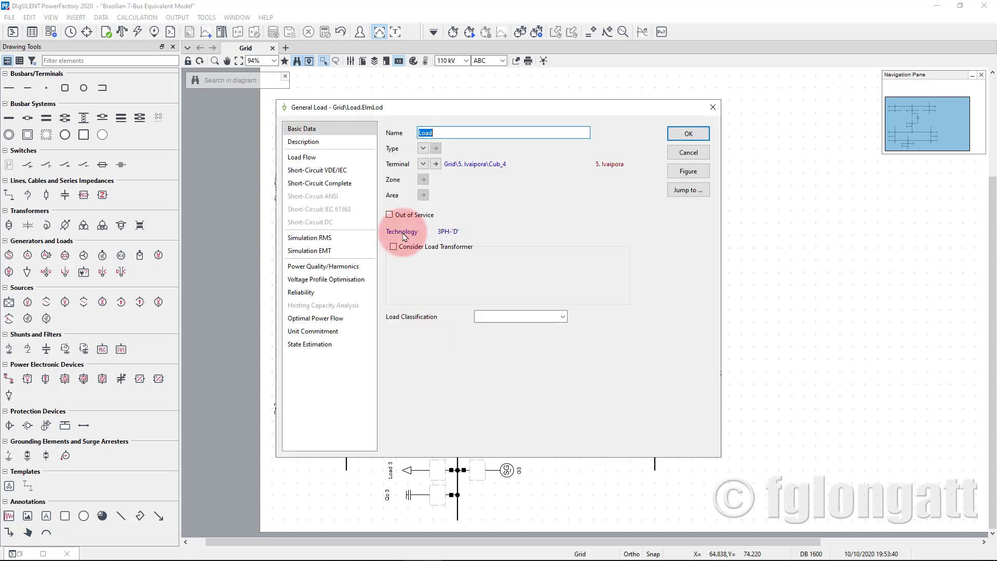
left_click(450, 133)
type("5")
key("Return")
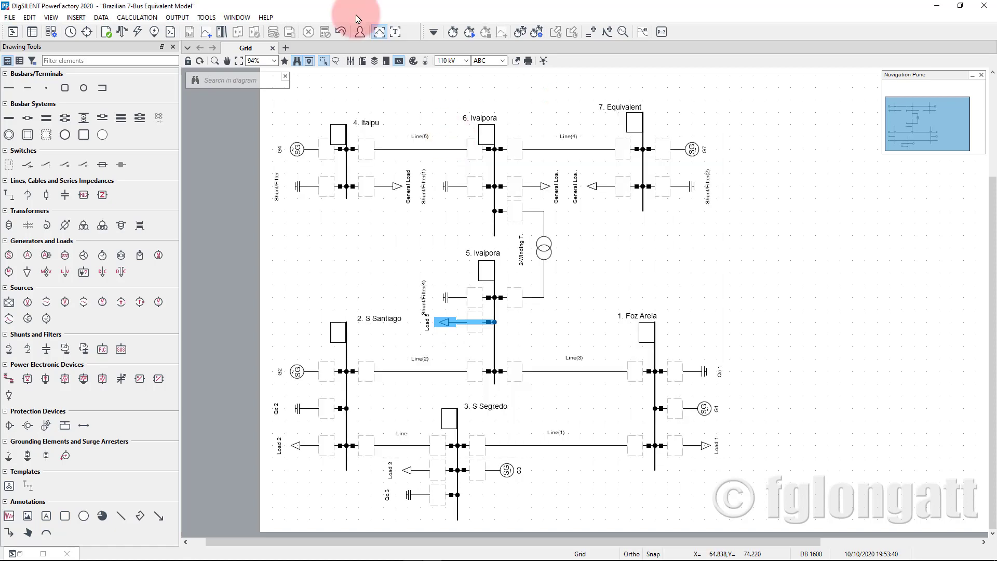
double_click(445, 300)
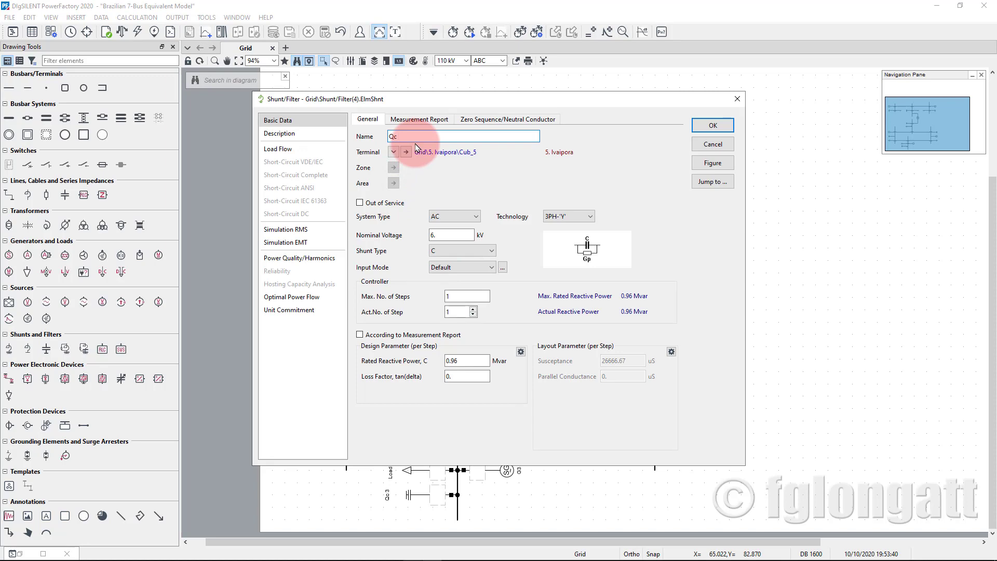
key("Return")
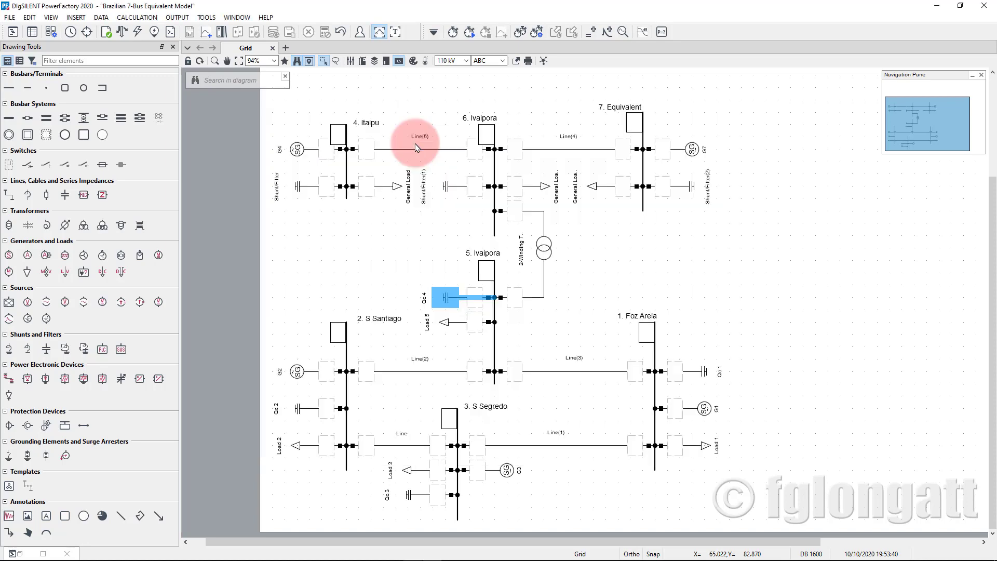
Name the shunt/filter at busbar 6. Ivaipora Qc 6 and its general load Load 6.
double_click(452, 188)
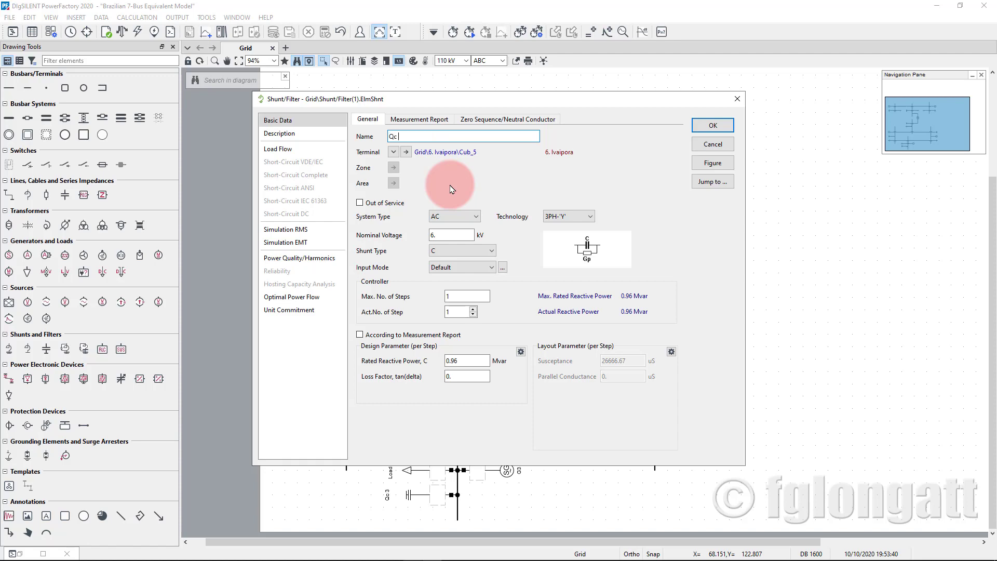
key("Return")
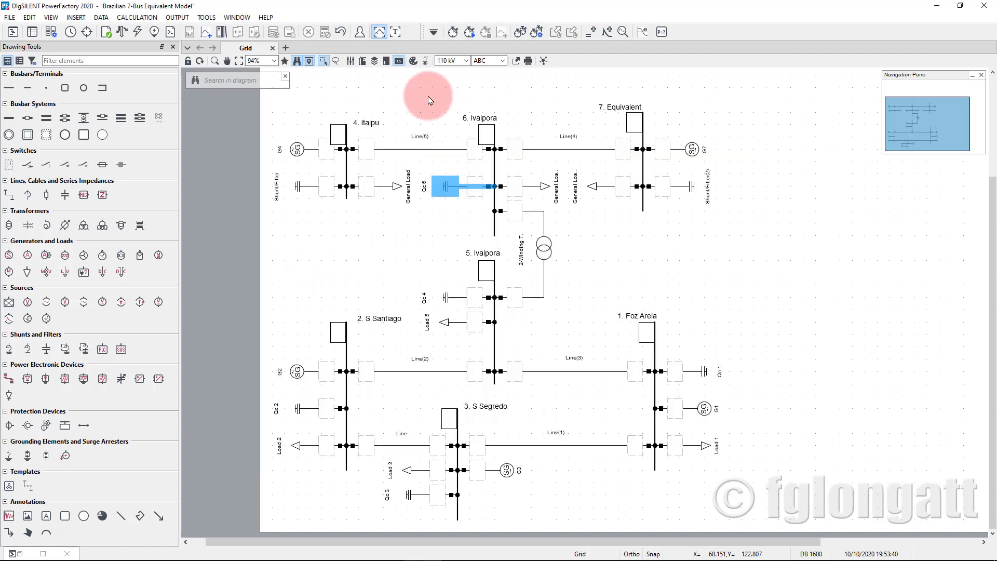
left_click(543, 192)
double_click(543, 192)
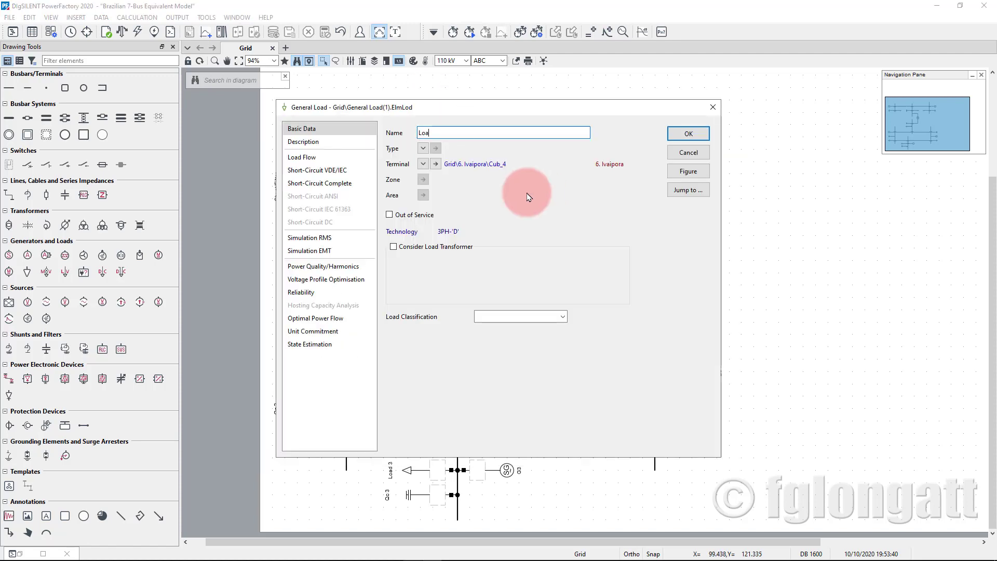
key("Return")
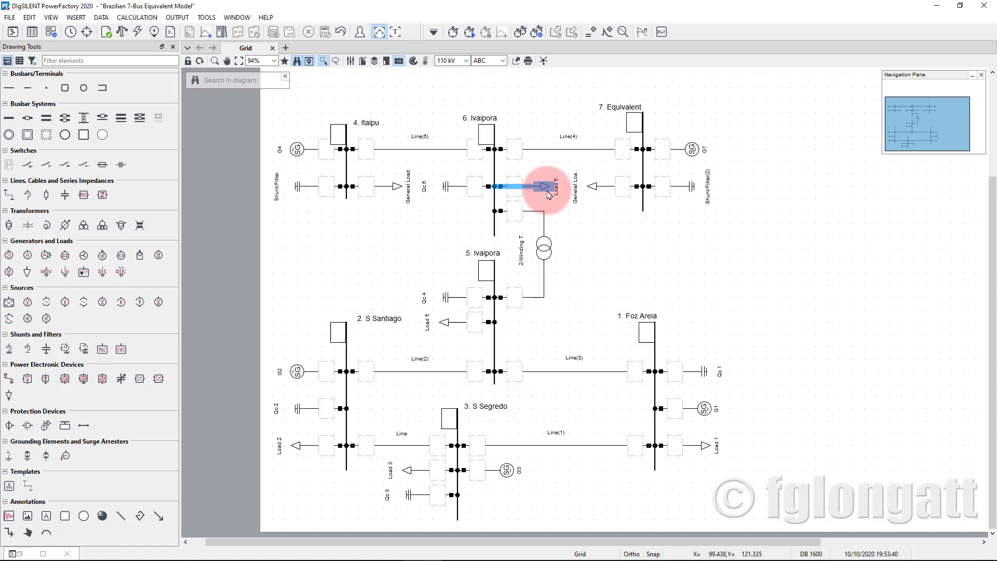
Name the general load at busbar 7. Equivalent Load 7 and its shunt/filter Qc 7.
double_click(598, 191)
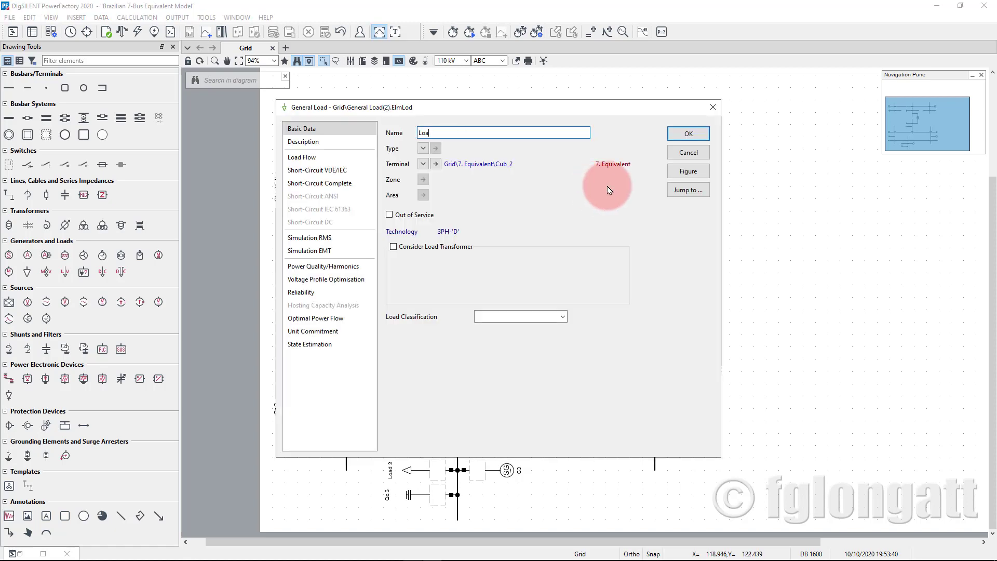
type("Load 7")
key("Return")
left_click_drag(607, 193, 690, 191)
double_click(690, 191)
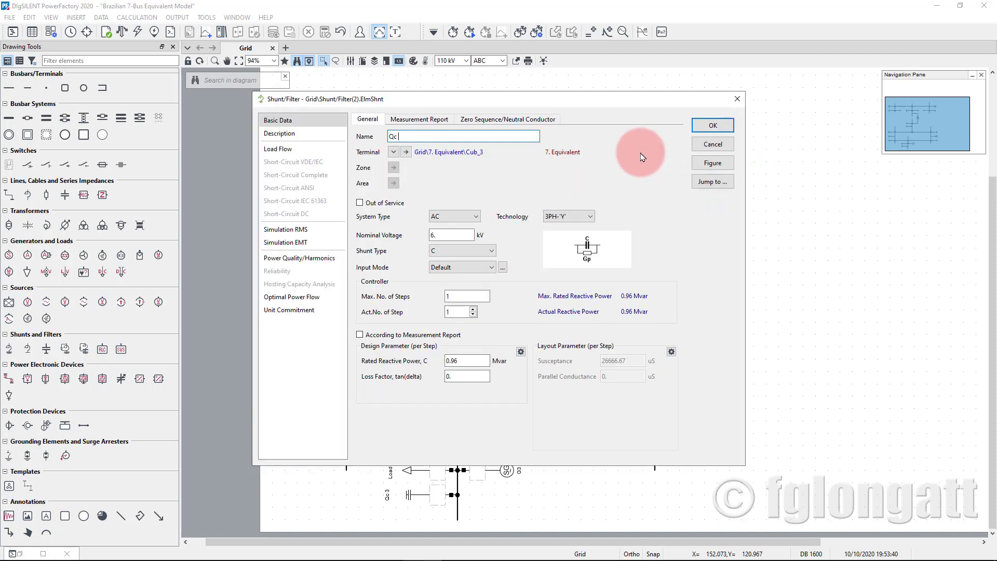
type("Qc 7")
key("Return")
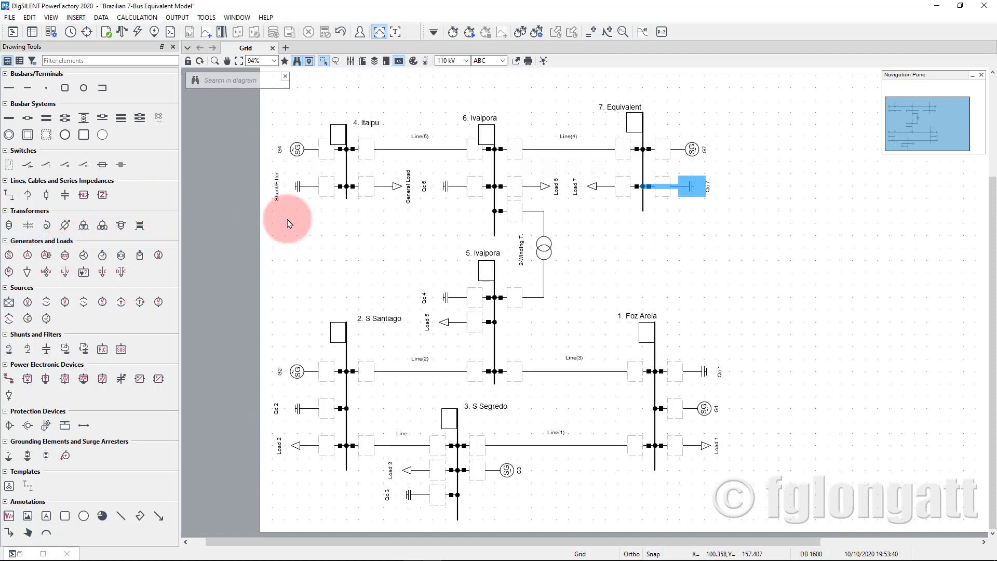
Name the shunt/filter at busbar 4. Itaipu Qc 4 and its general load Load 4.
double_click(301, 195)
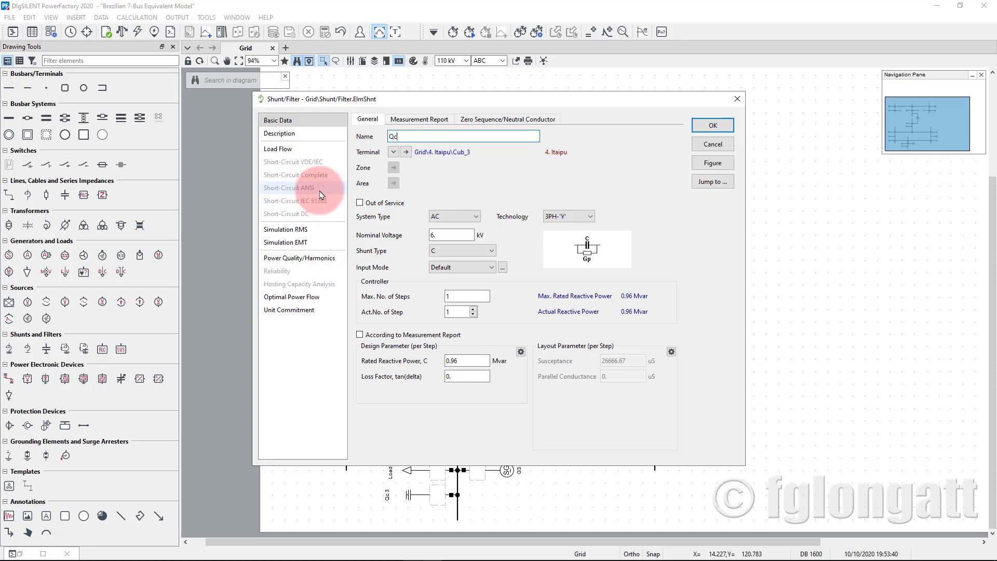
type("Qc 4")
key("Return")
left_click_drag(322, 195, 394, 190)
left_click(394, 190)
type("Load ")
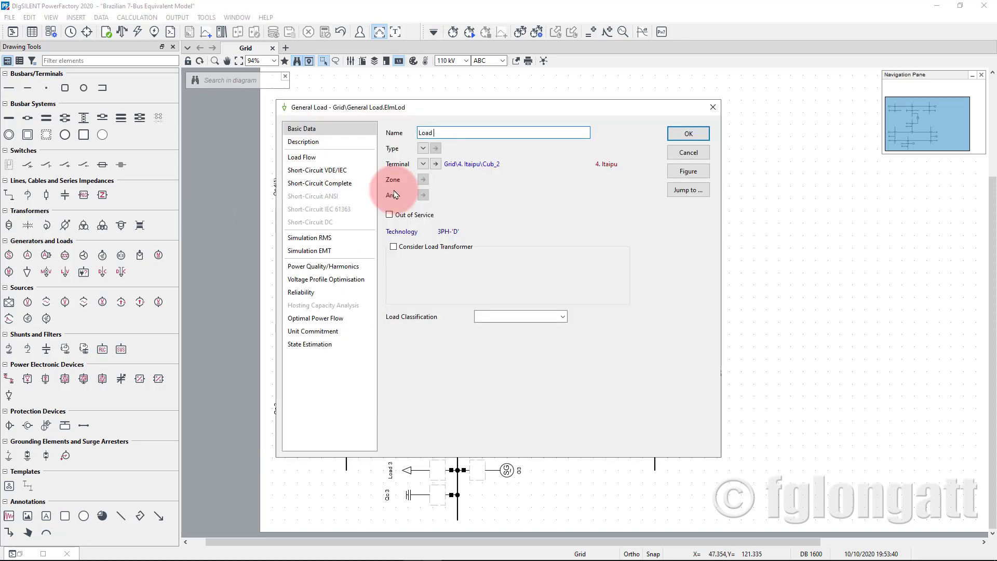
type("4")
key("Return")
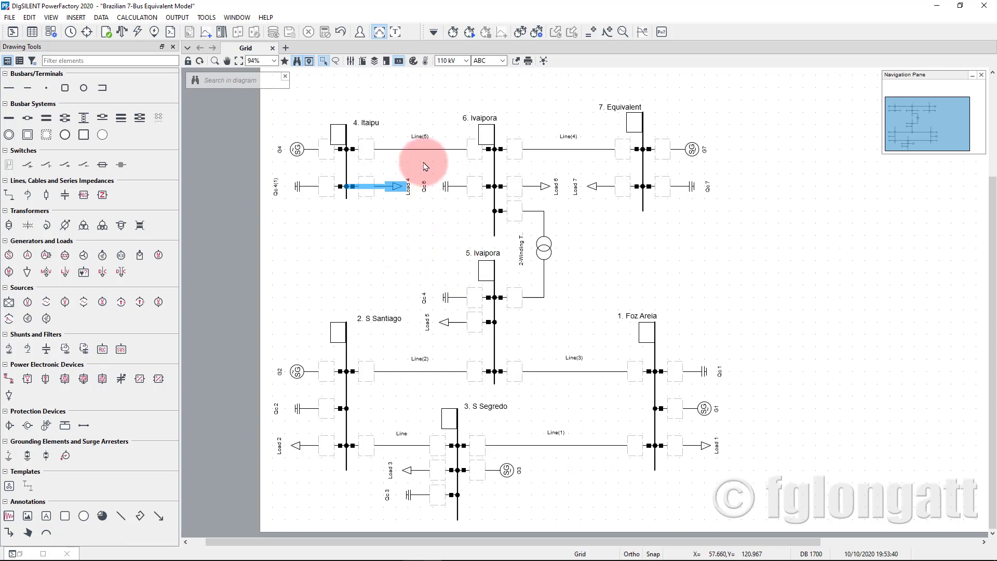
Move Qc 6 closer to busbar 6. Ivaipora, and the shunt/filter and generator G4 closer to busbar 4. Itaipu.
left_click(446, 189)
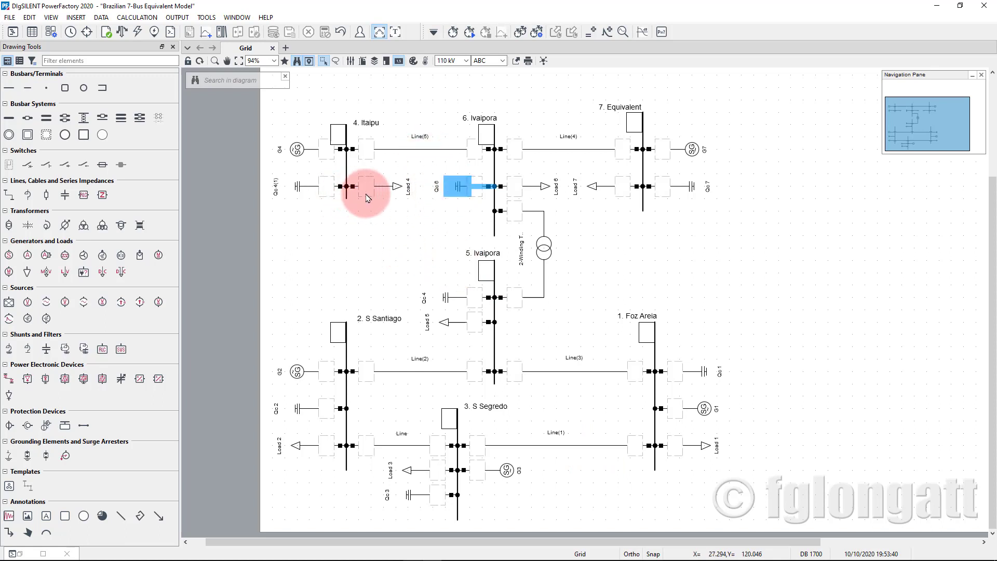
left_click(297, 191)
double_click(297, 191)
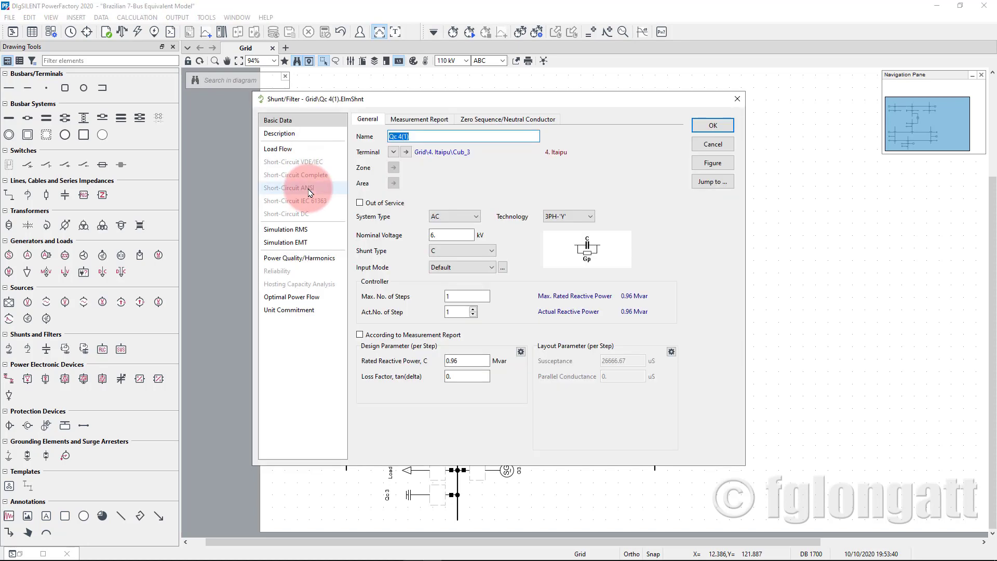
key("Escape")
left_click(297, 152)
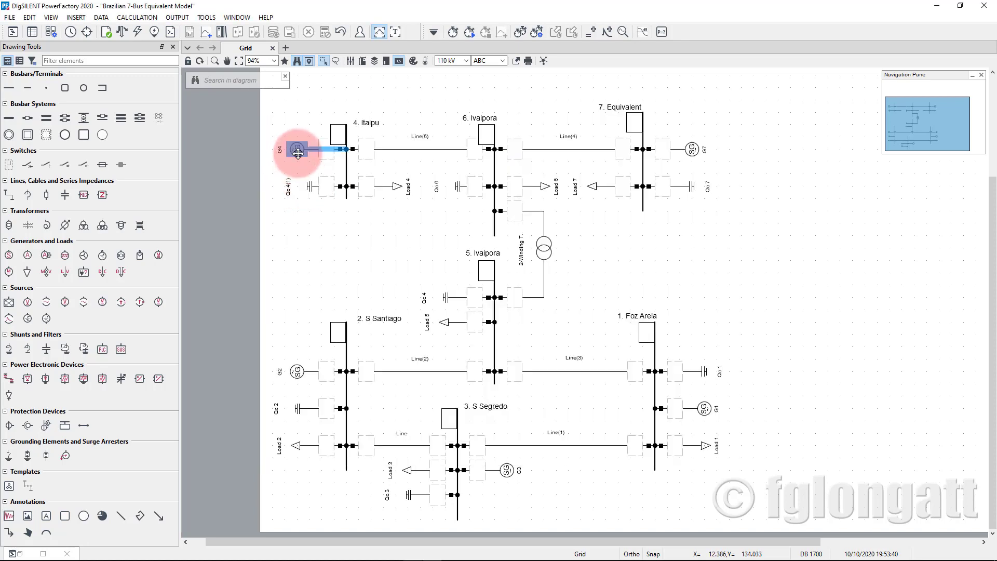
Move G7, Qc 7 and Load 7, Load 6, and the shunt and load at busbar 5. Ivaipora closer to their busbars.
left_click(690, 150)
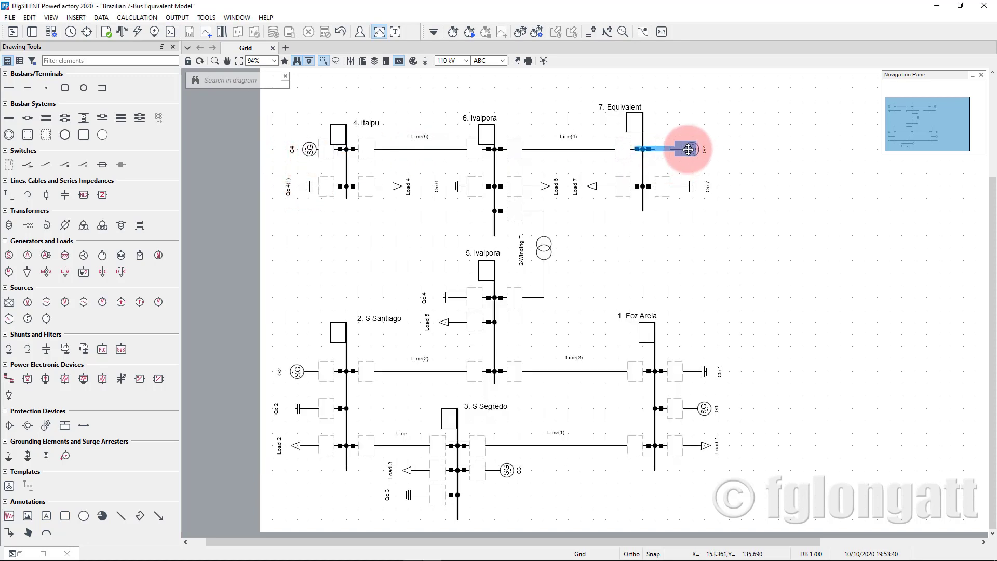
left_click(692, 186)
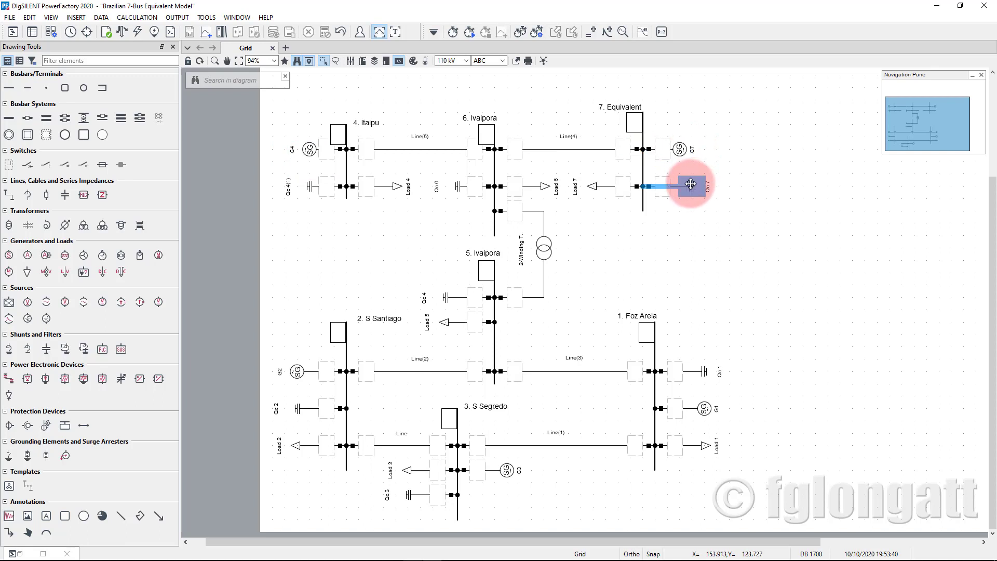
left_click(593, 191)
left_click(540, 187)
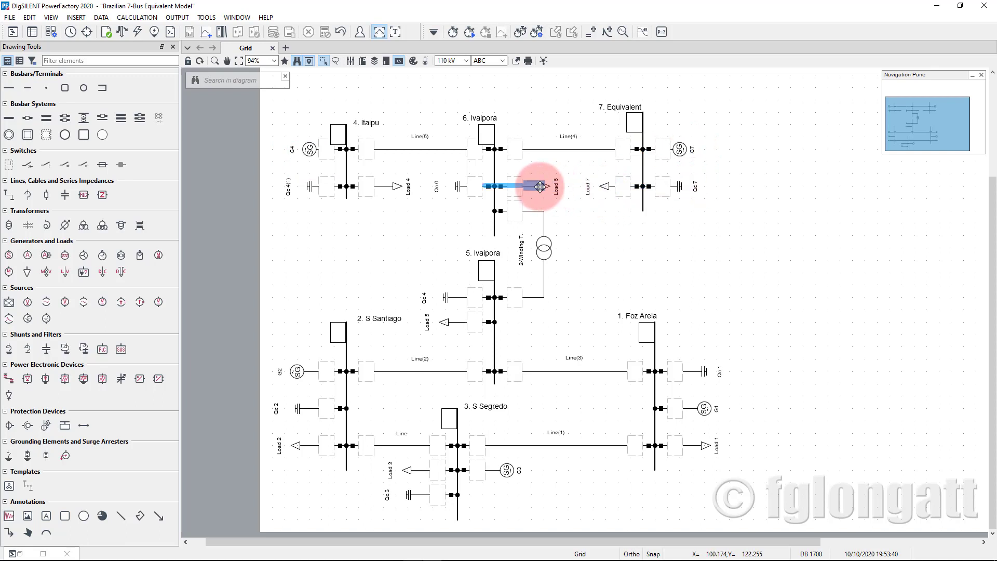
left_click(452, 297)
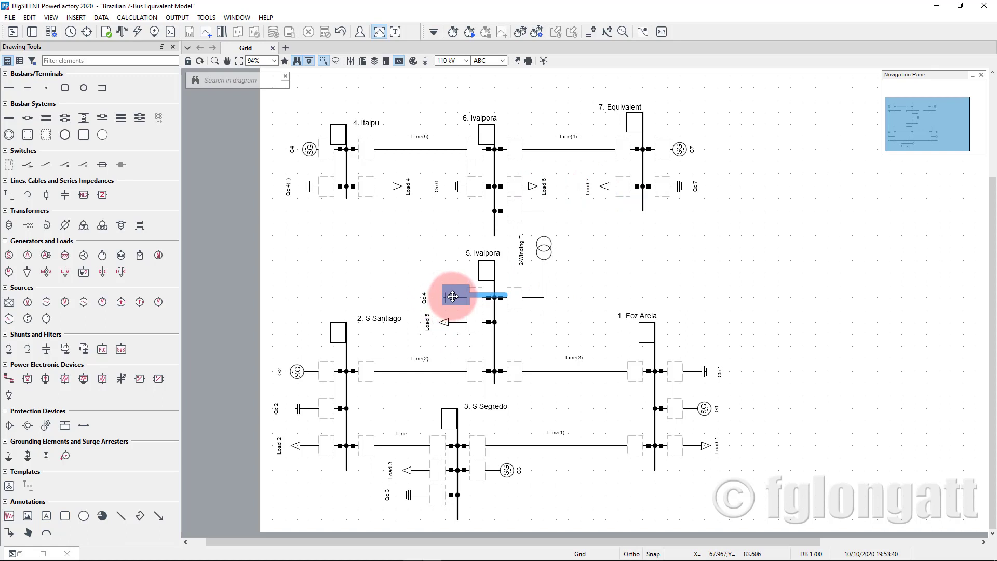
left_click(448, 323)
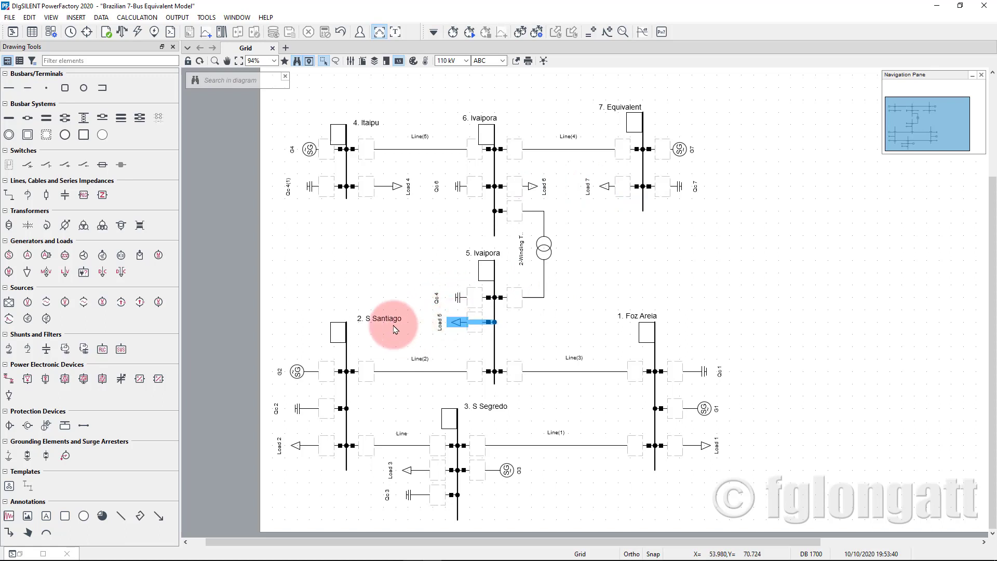
Name the line between busbars 4. Itaipu and 6. Ivaipora Line 4-6, and the one between 6. Ivaipora and 7. Equivalent Line 6-7.
double_click(418, 148)
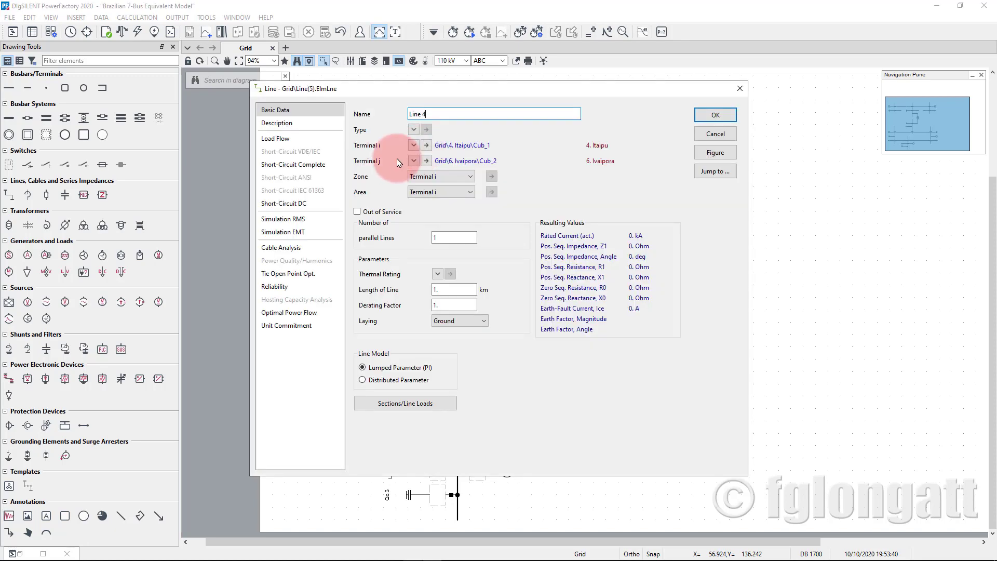
type("Line 4-6")
key("Return")
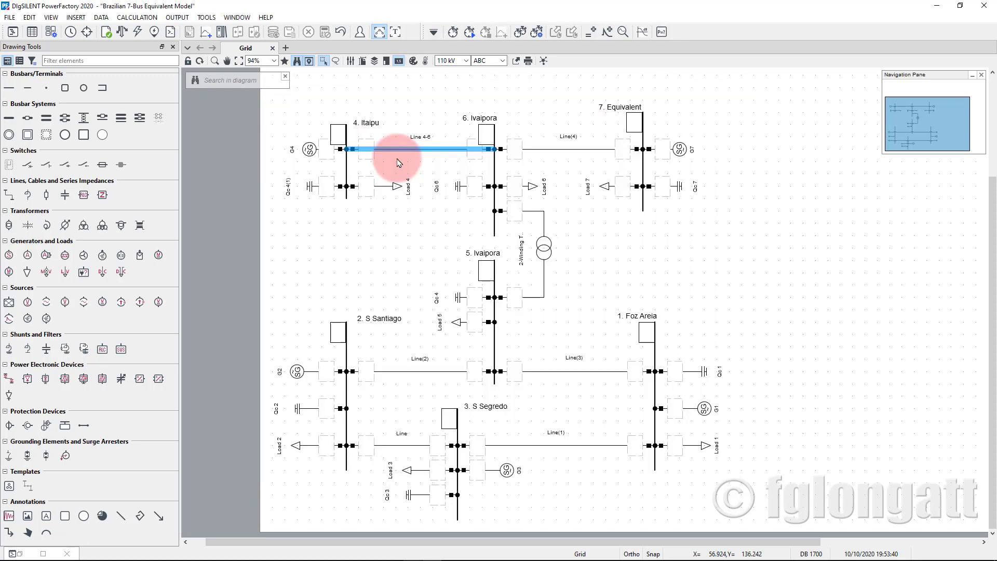
left_click(574, 159)
double_click(574, 155)
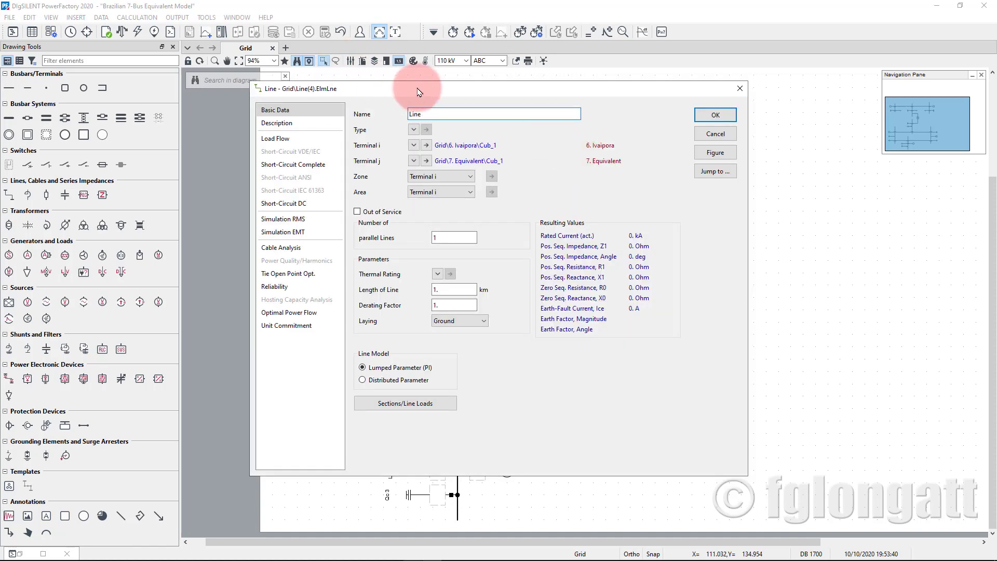
left_click_drag(415, 87, 439, 195)
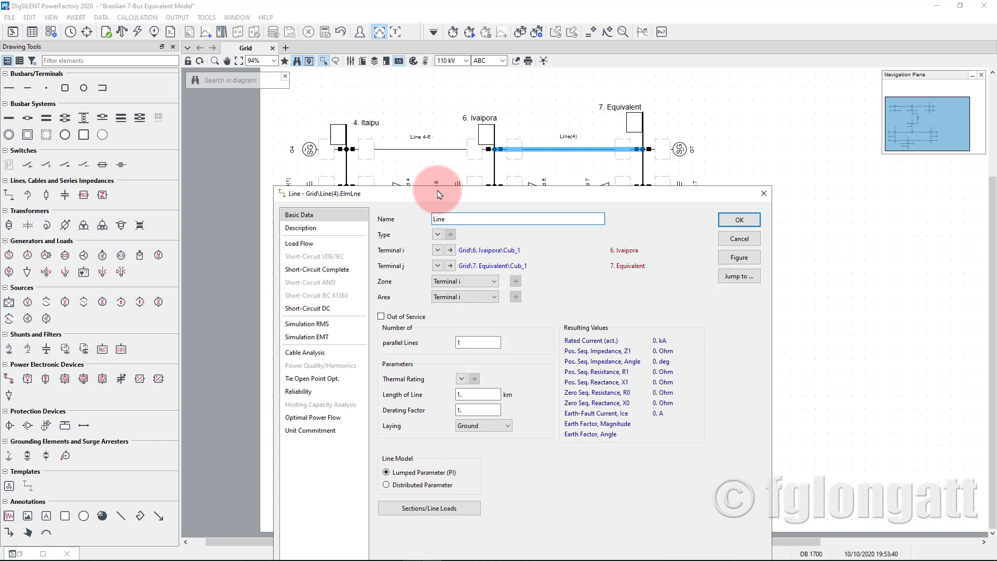
type("Line 6-7")
key("Return")
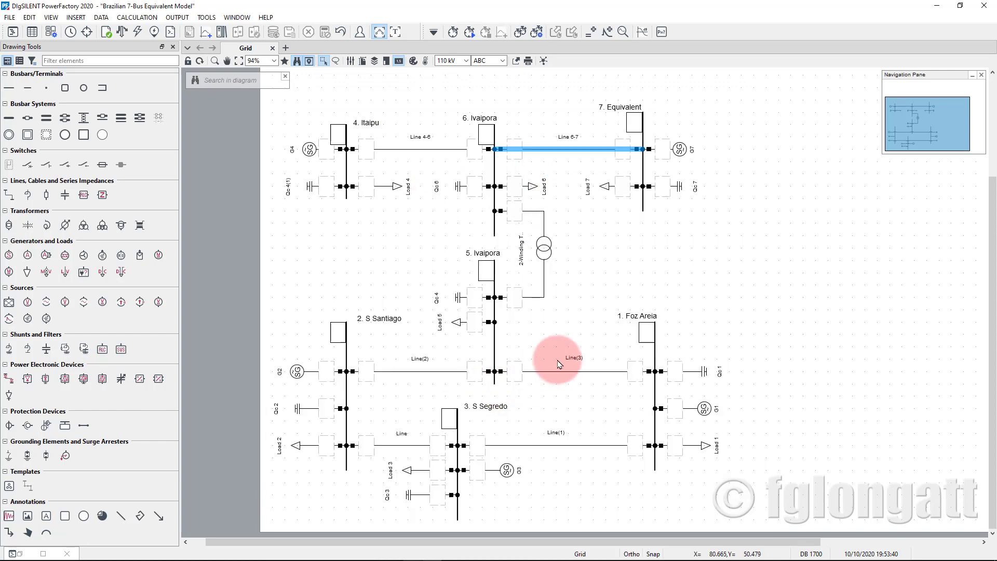
Name the line from 1. Foz Areia to 5. Ivaipora Line 1-5, and the line from 2. S Santiago to 5. Ivaipora Line 2-5.
double_click(577, 378)
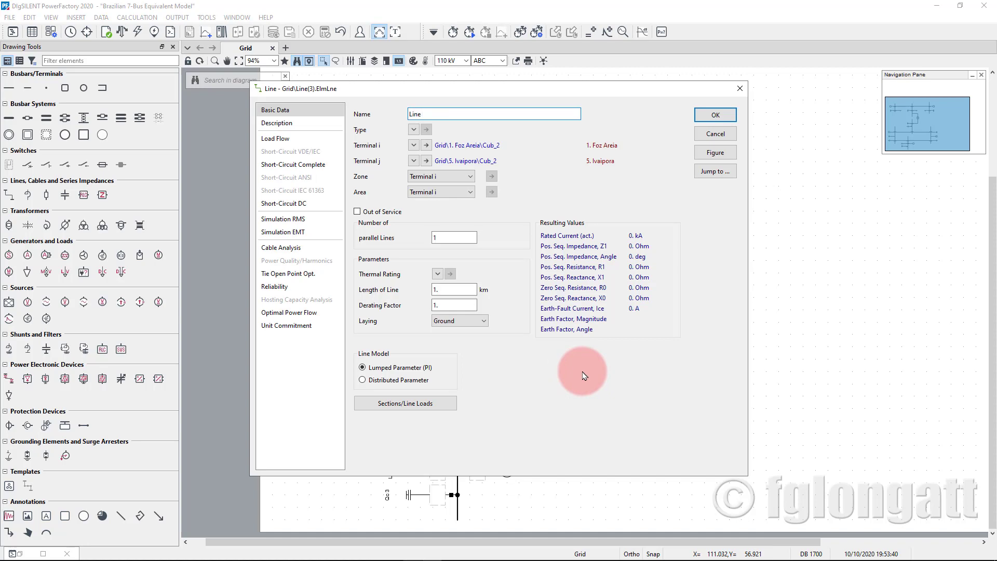
key("Return")
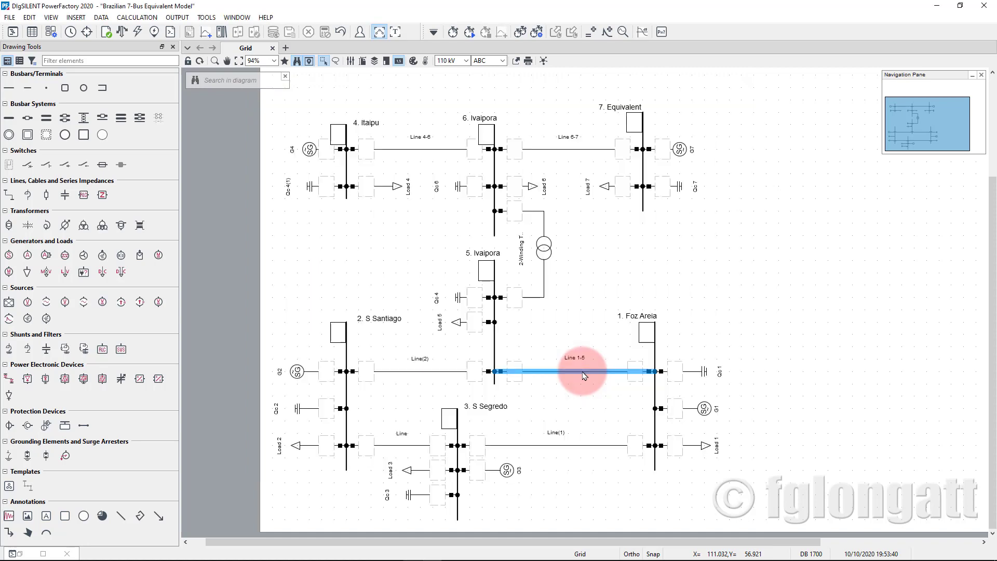
double_click(435, 373)
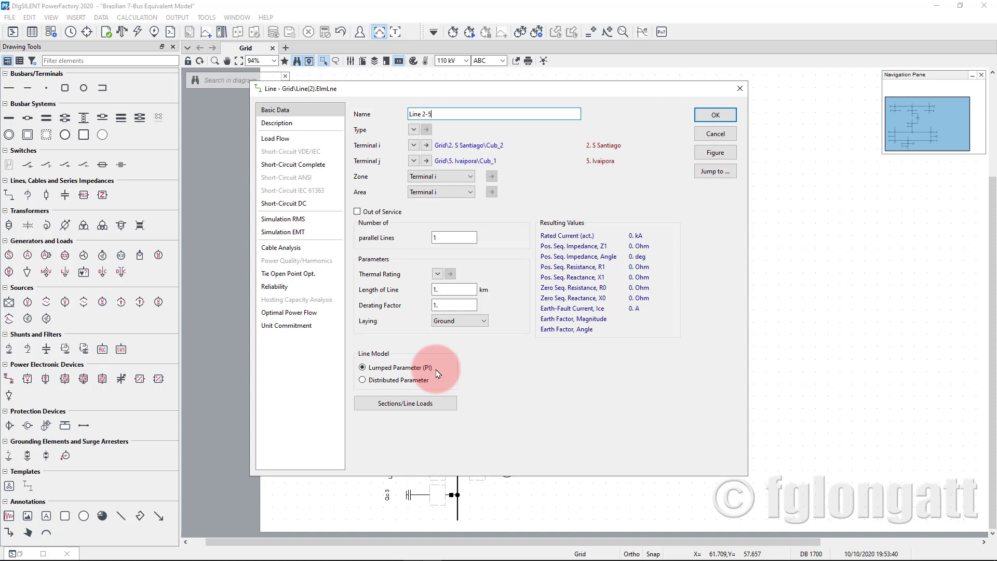
key("Return")
Name the line from 2. S Santiago to 3. S Segredo by its bus numbers, and the line from 3. S Segredo to 1. Foz Areia Line 1-3.
left_click(400, 447)
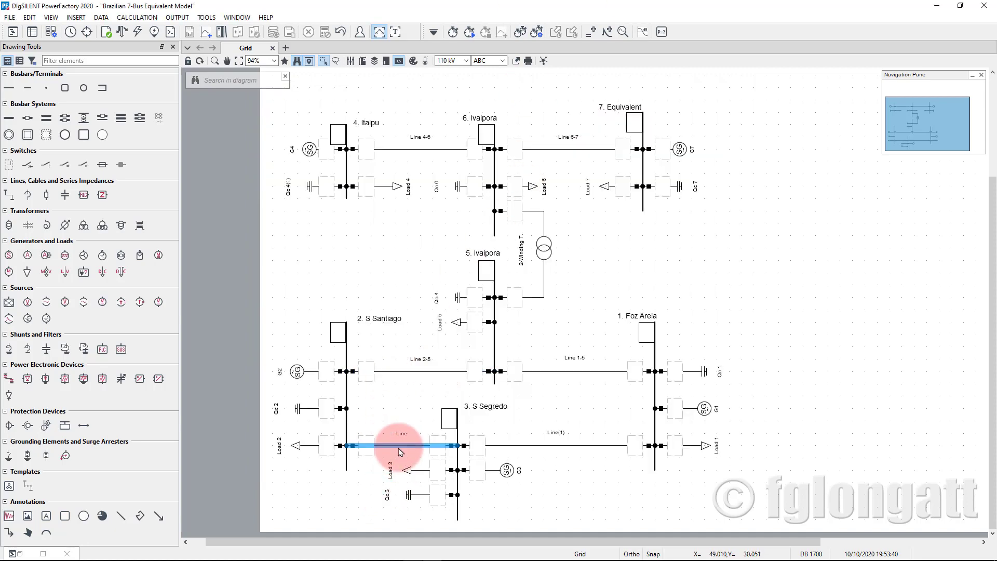
double_click(400, 448)
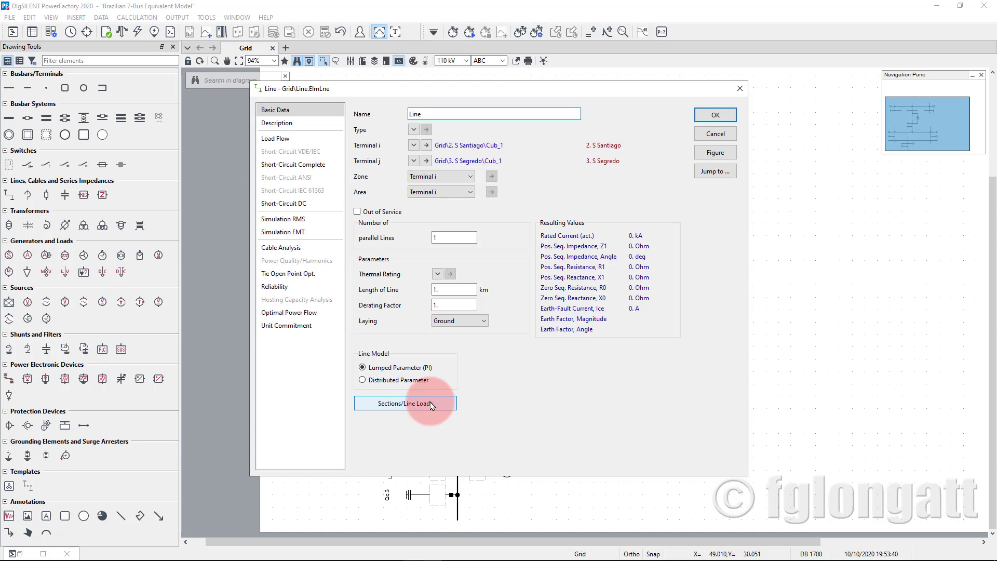
key("Return")
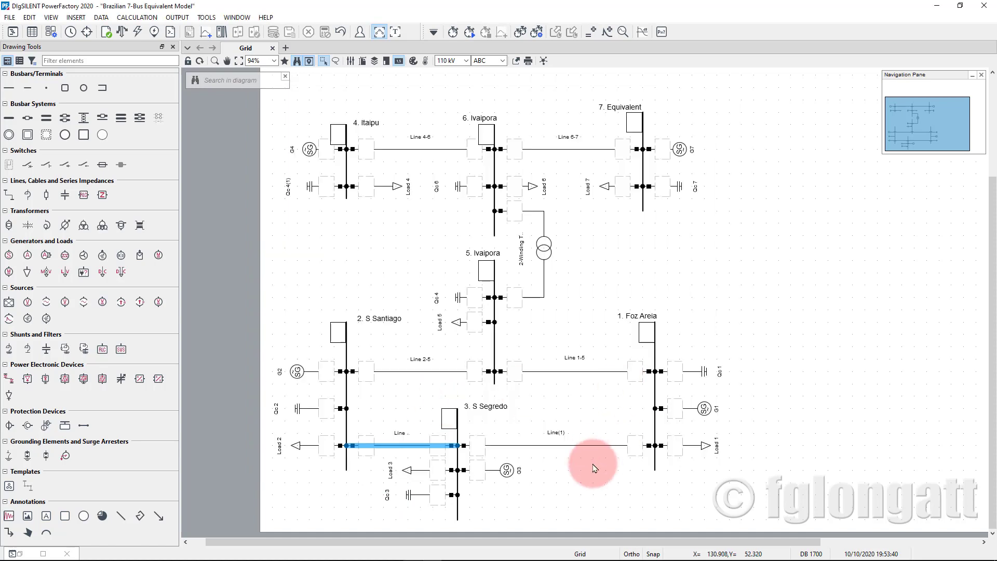
double_click(592, 447)
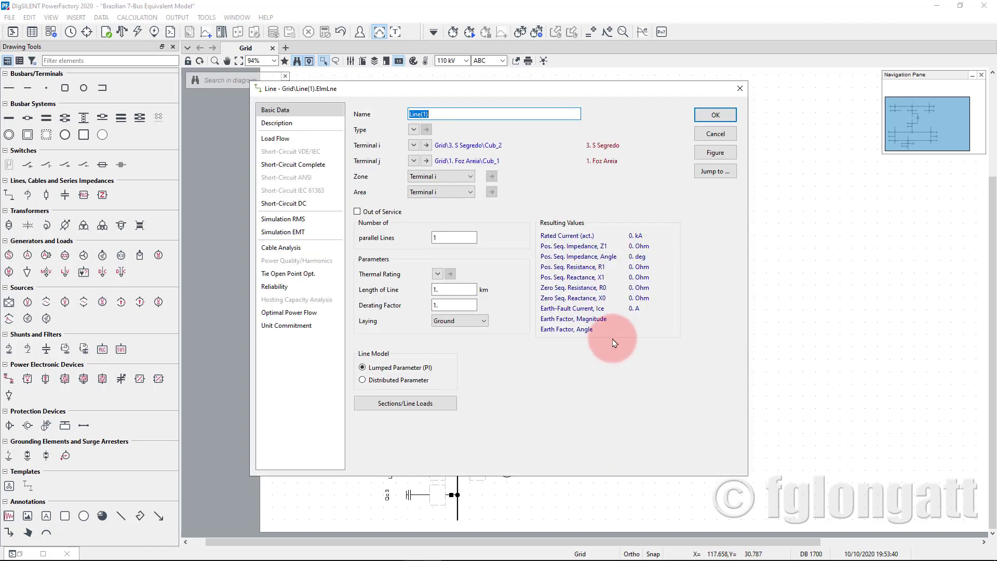
type("Line 1-3")
key("Return")
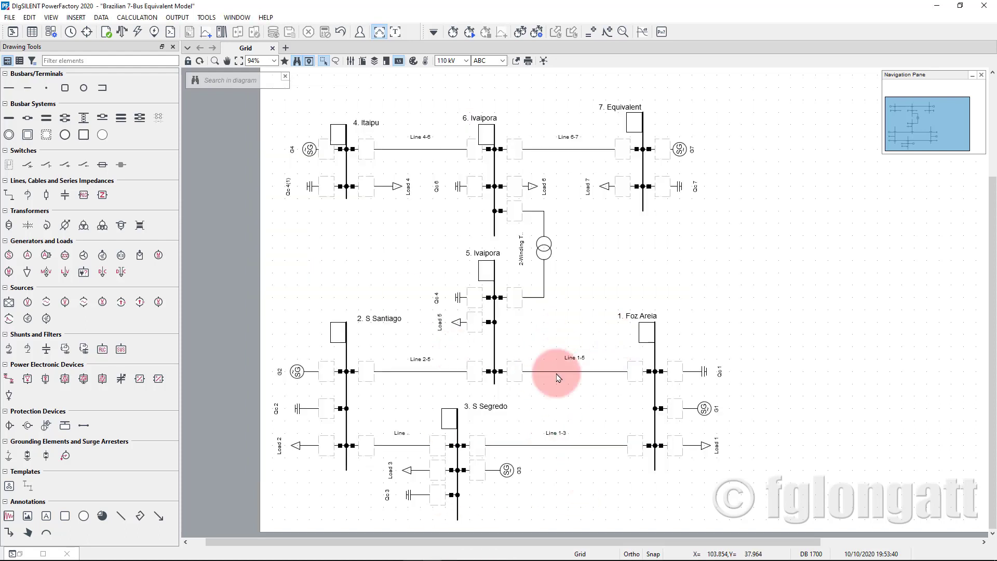
Name the two-winding transformer between busbars 5. Ivaipora and 6. Ivaipora Trf 5-6.
double_click(552, 252)
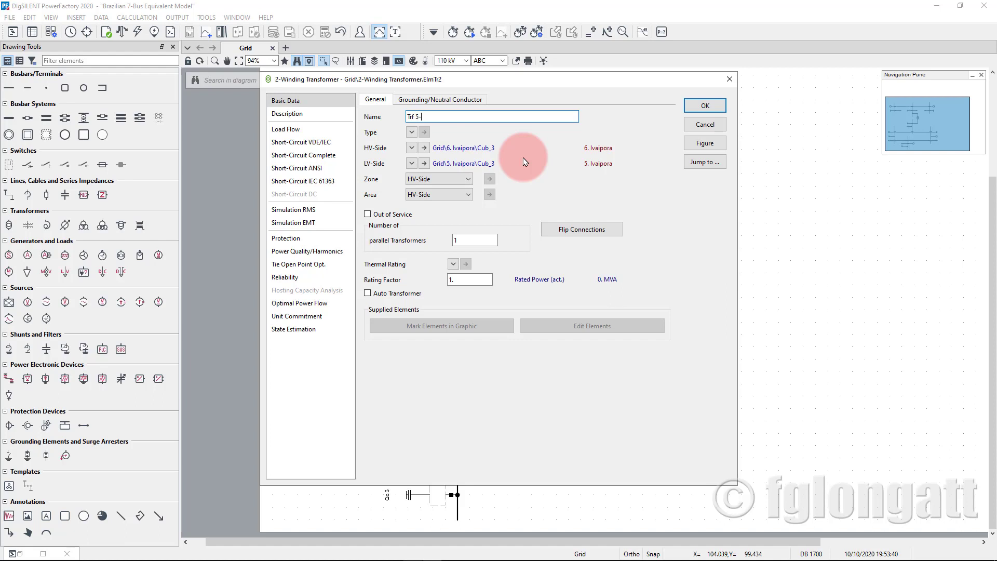
type("Trf 5-6")
key("Return")
left_click(562, 278)
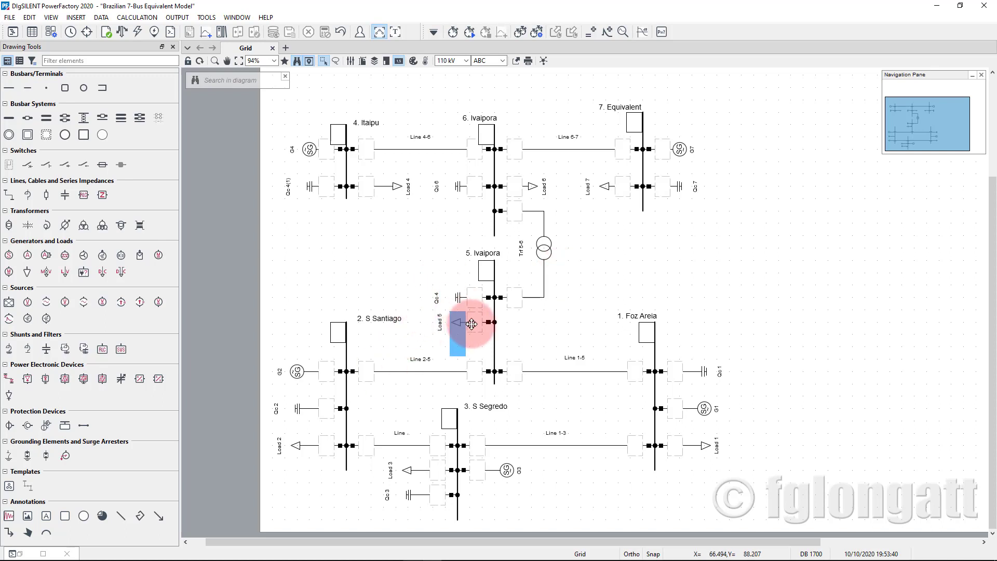
Shift the shunt, load and transformer connections down along busbar 5. Ivaipora and shorten the busbar from its upper end.
left_click_drag(464, 254, 494, 348)
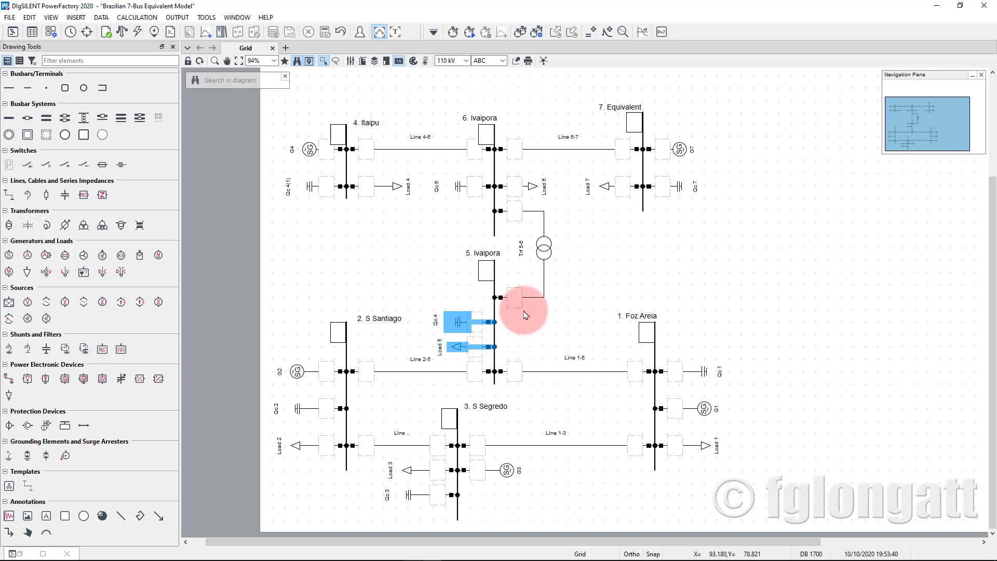
mouse_move(523, 306)
left_mouse_down()
mouse_move(525, 292)
mouse_move(535, 322)
left_mouse_up()
left_click(496, 274)
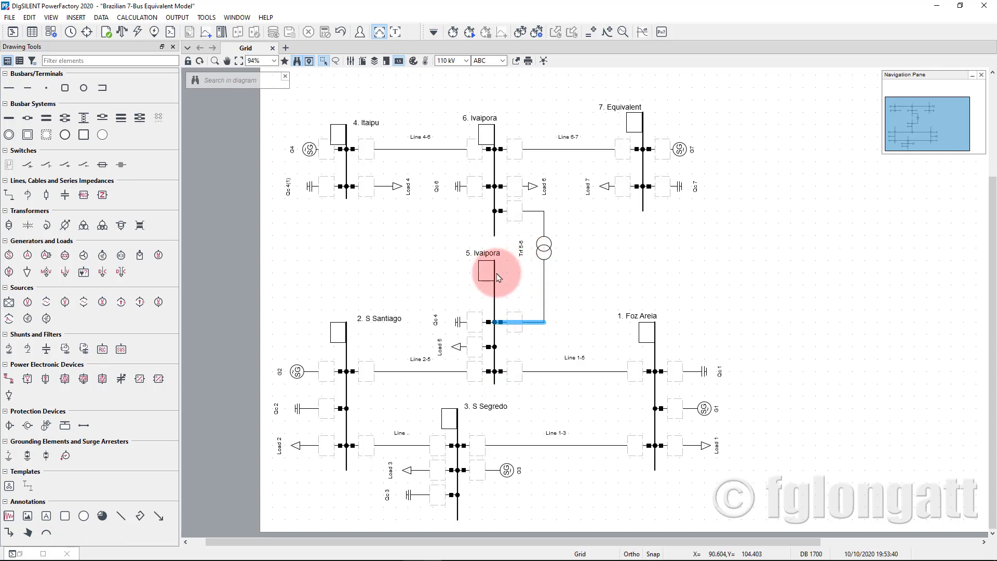
left_click_drag(497, 265, 496, 285)
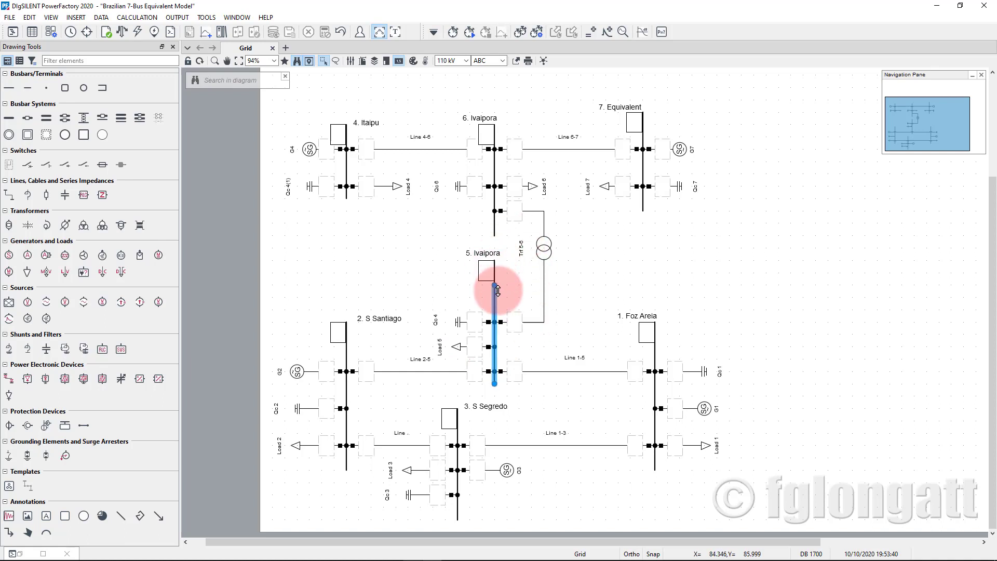
Move busbars 4. Itaipu, 6. Ivaipora and 7. Equivalent with their connected elements down together, leaving out the transformer.
left_click_drag(314, 102, 670, 197)
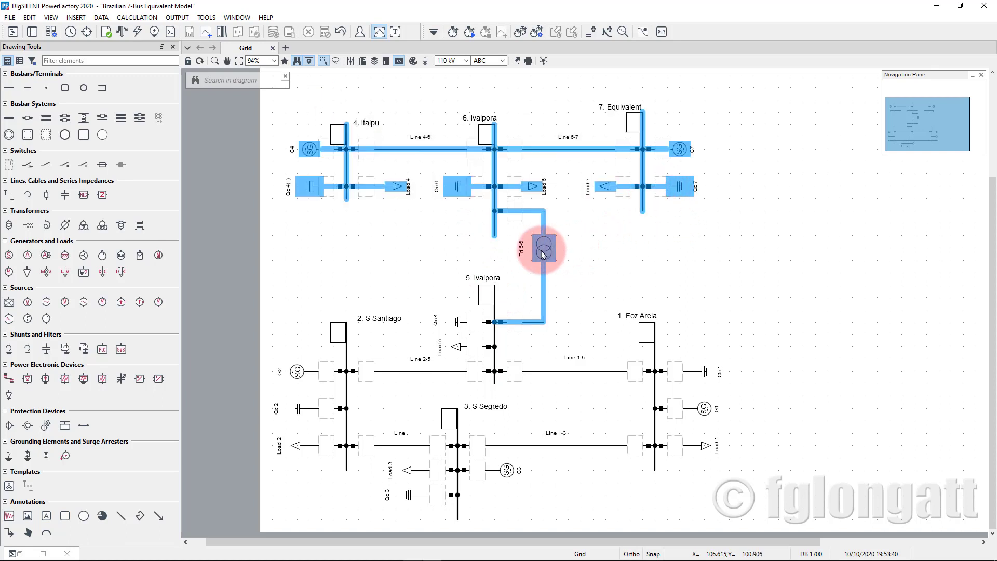
left_click(540, 248, "ctrl")
left_click_drag(676, 196, 680, 221)
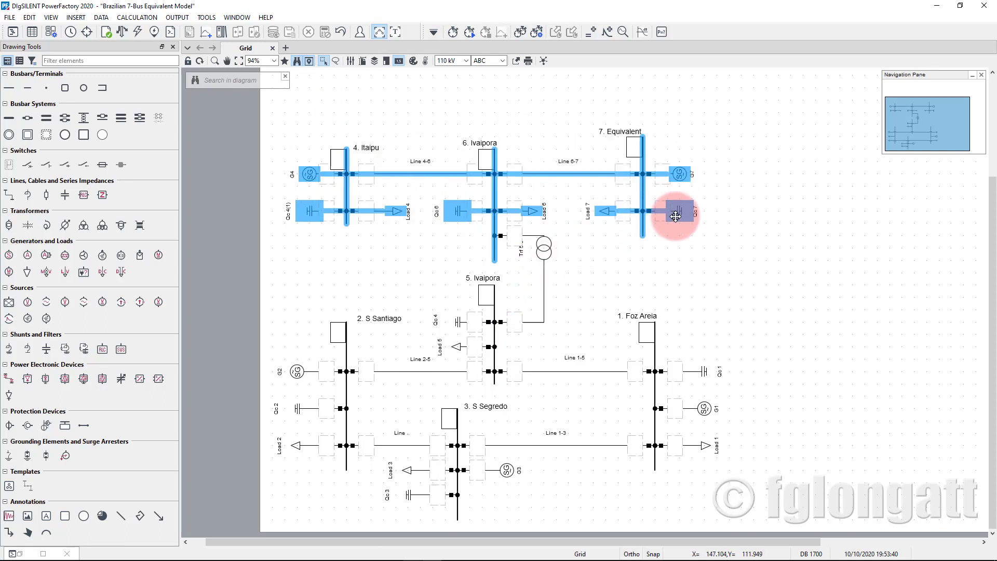
Reposition transformer Trf 5-6 slightly lower between busbars 5. Ivaipora and 6. Ivaipora, keeping its connections straight.
left_click(577, 250)
mouse_move(542, 254)
left_mouse_down()
mouse_move(557, 245)
mouse_move(528, 325)
mouse_move(553, 216)
mouse_move(552, 252)
left_mouse_up()
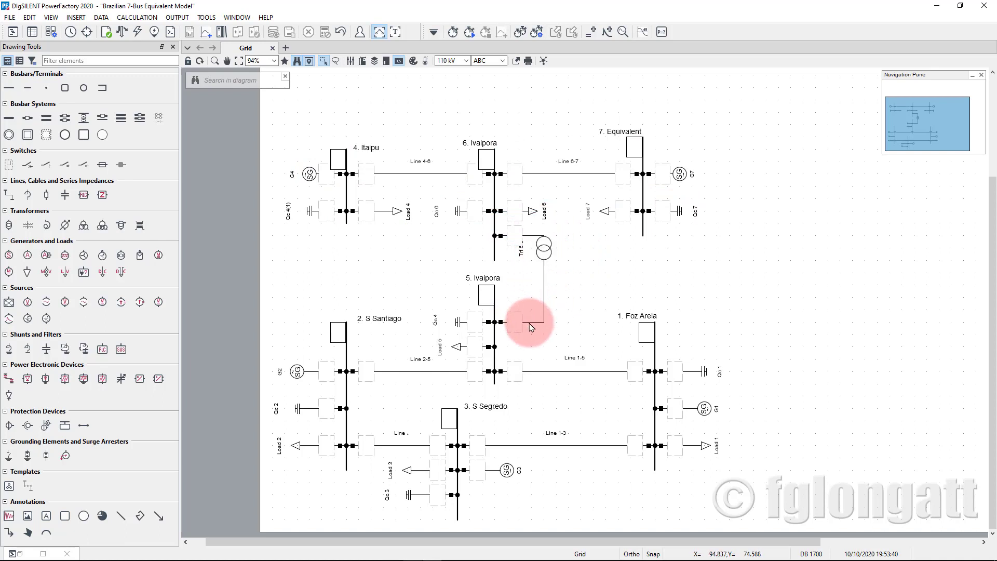
left_click_drag(530, 322, 539, 251)
left_click(538, 238)
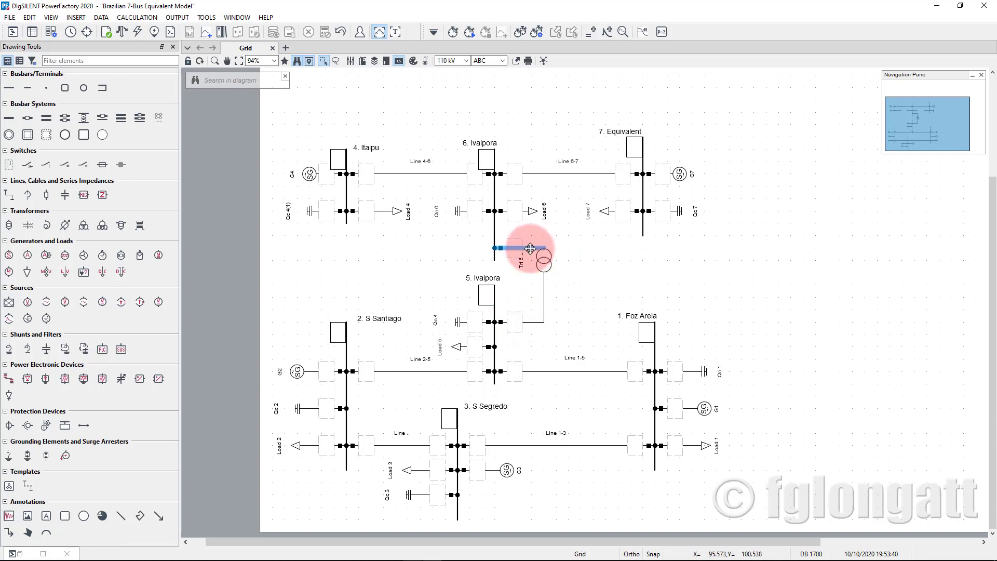
left_click(577, 276)
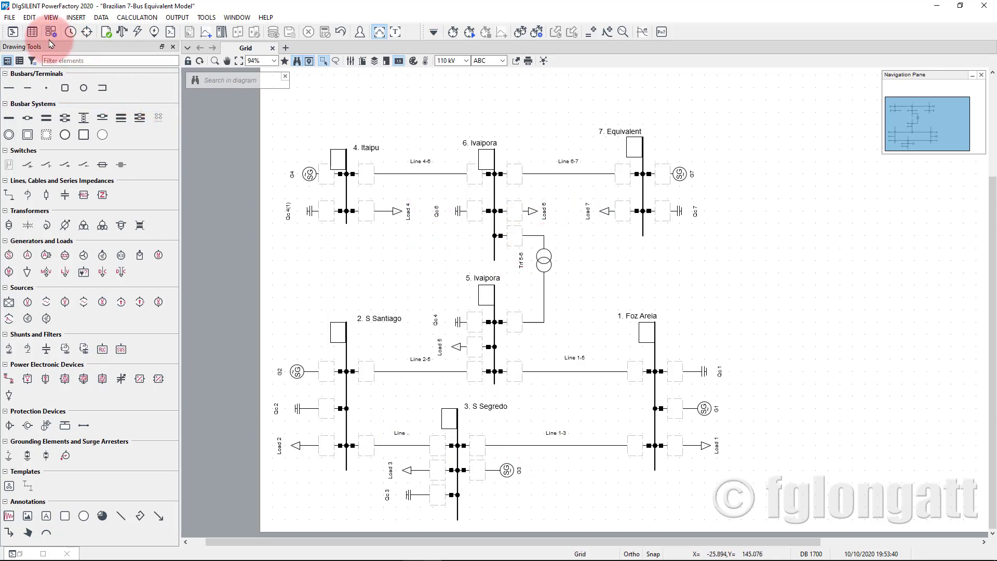
Open the Network Model Manager and show the load flow data of all general loads, selecting their active and reactive power cells.
left_click(31, 32)
left_click(52, 150)
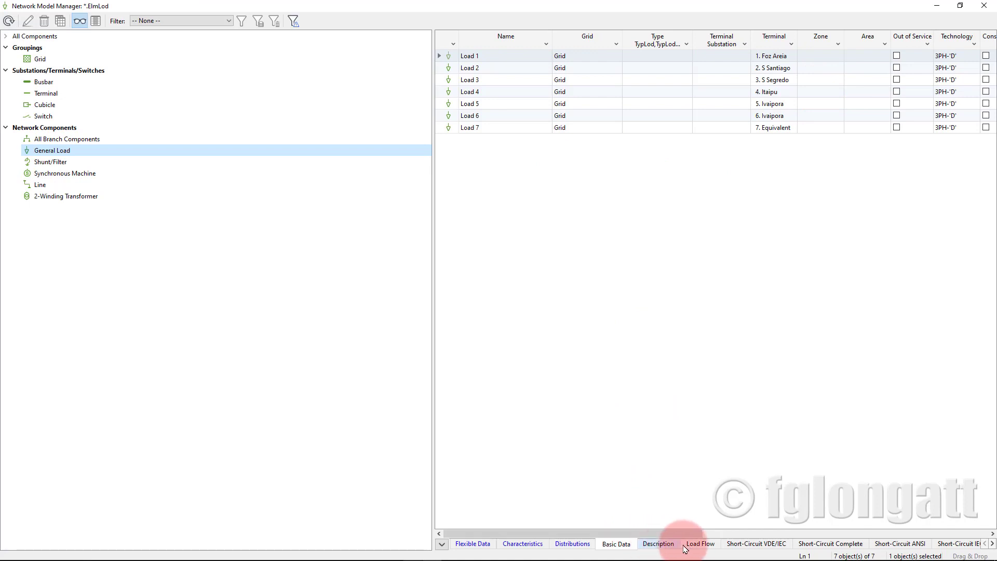
left_click(701, 543)
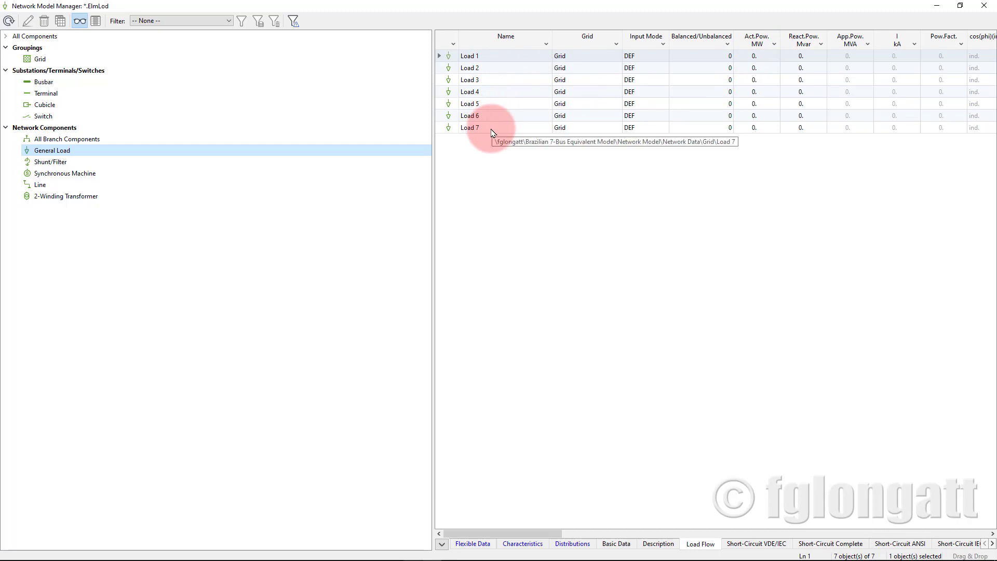
left_click_drag(743, 56, 822, 140)
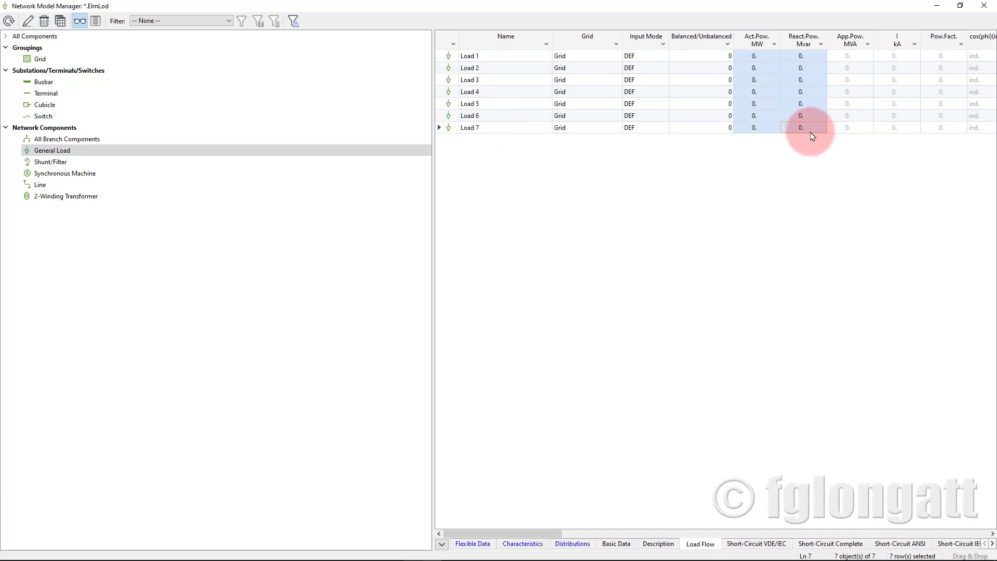
Set Load 1's active power to 2405 MW and its reactive power to -467 Mvar.
left_click(753, 57)
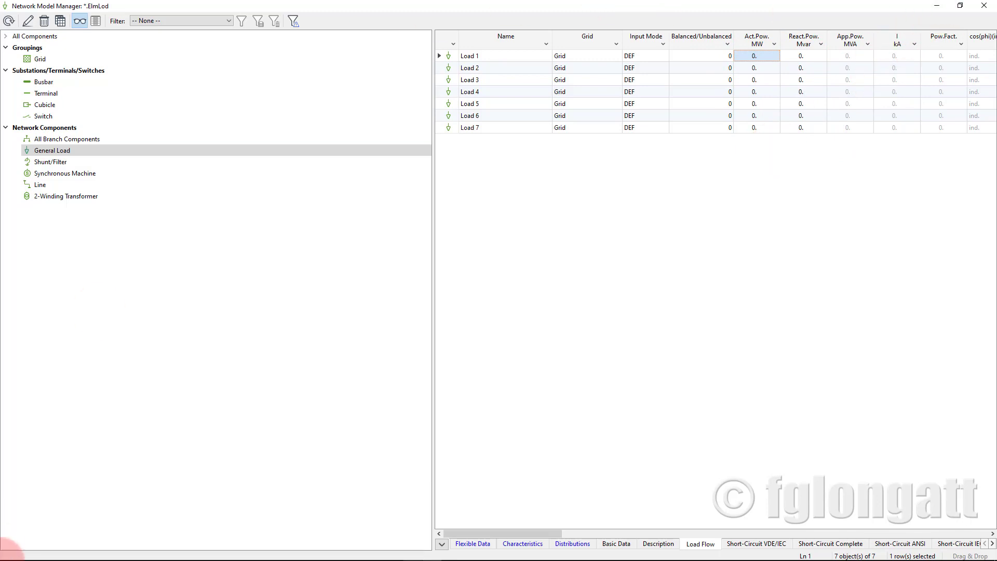
mouse_move(89, 553)
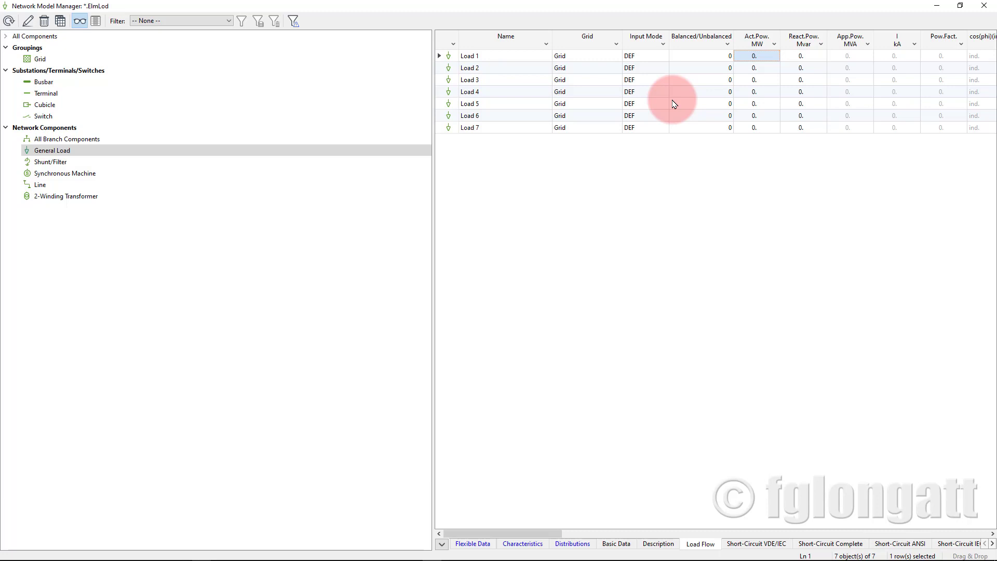
type("2")
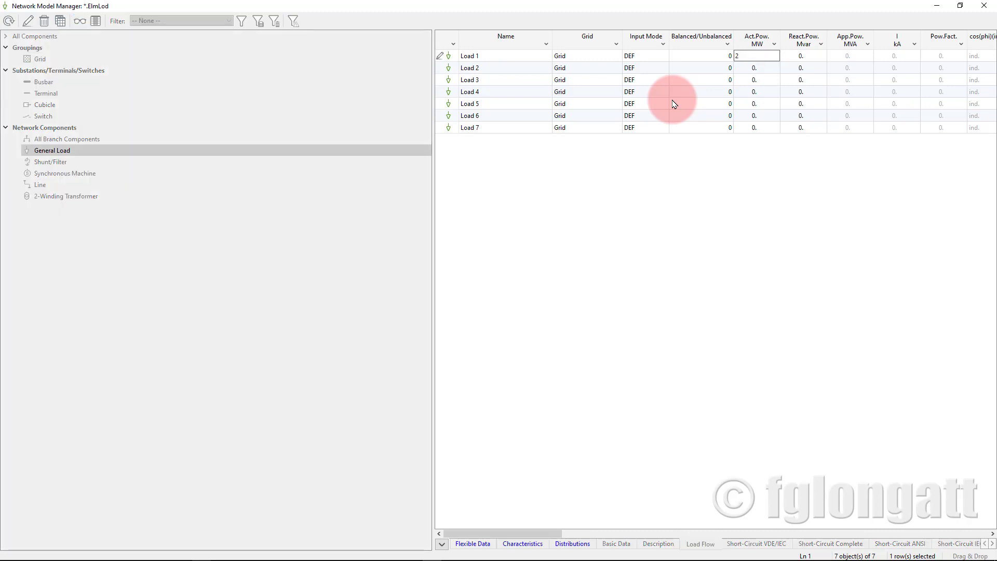
type("405.0")
double_click(812, 55)
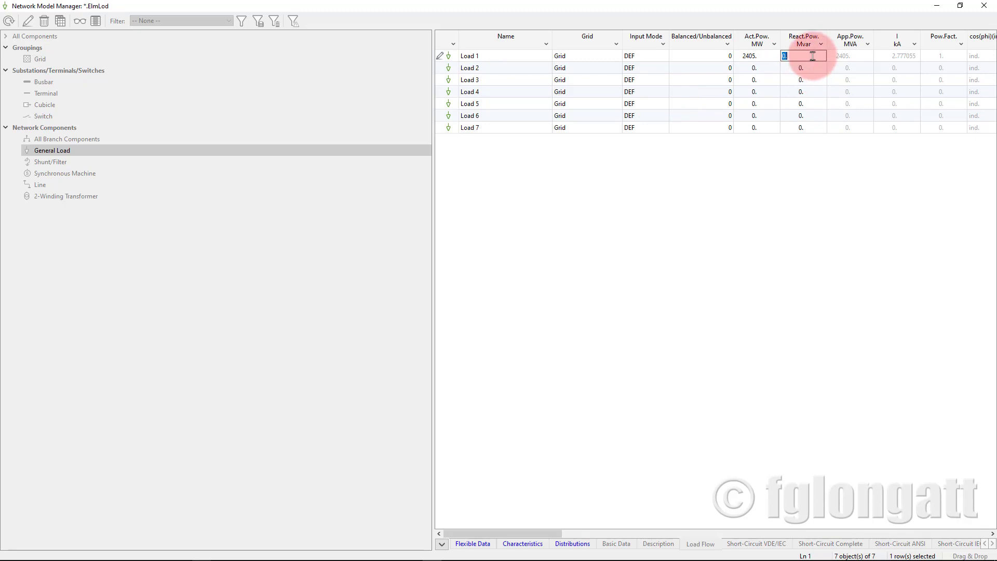
type("-467")
Set Load 2's active power to 692.3 MW and its reactive power to -184 Mvar.
double_click(774, 71)
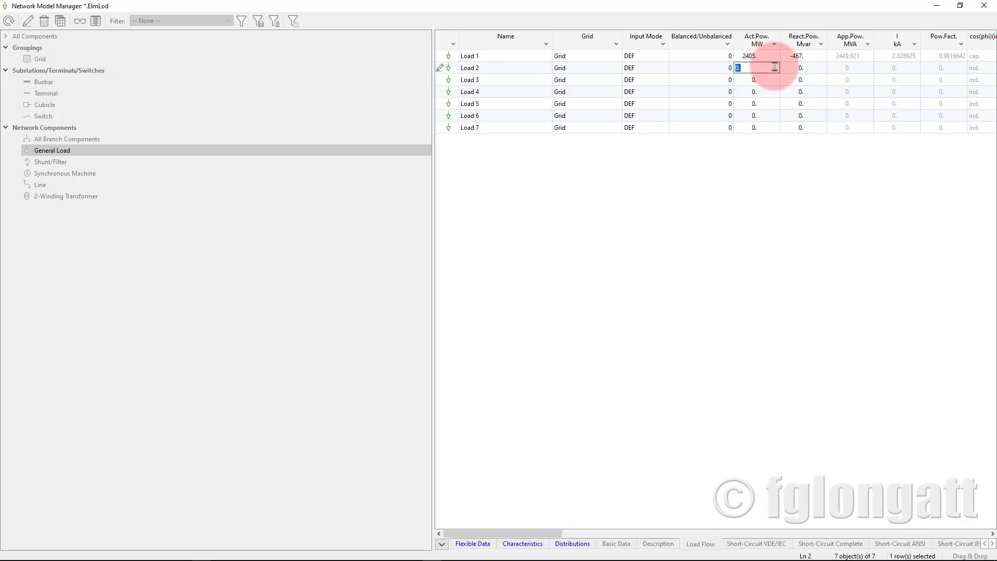
type("692")
double_click(808, 67)
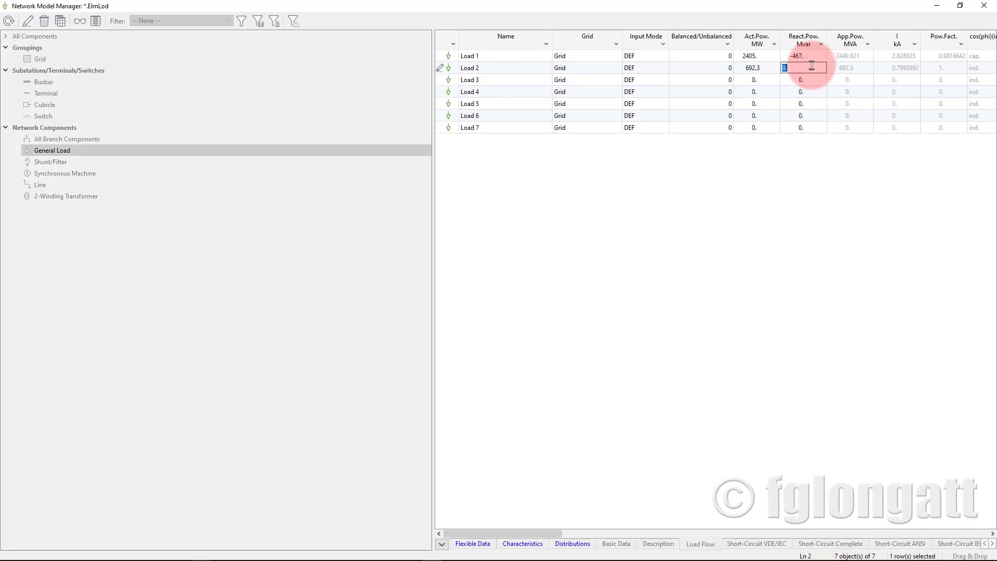
type("-184.")
key("Return")
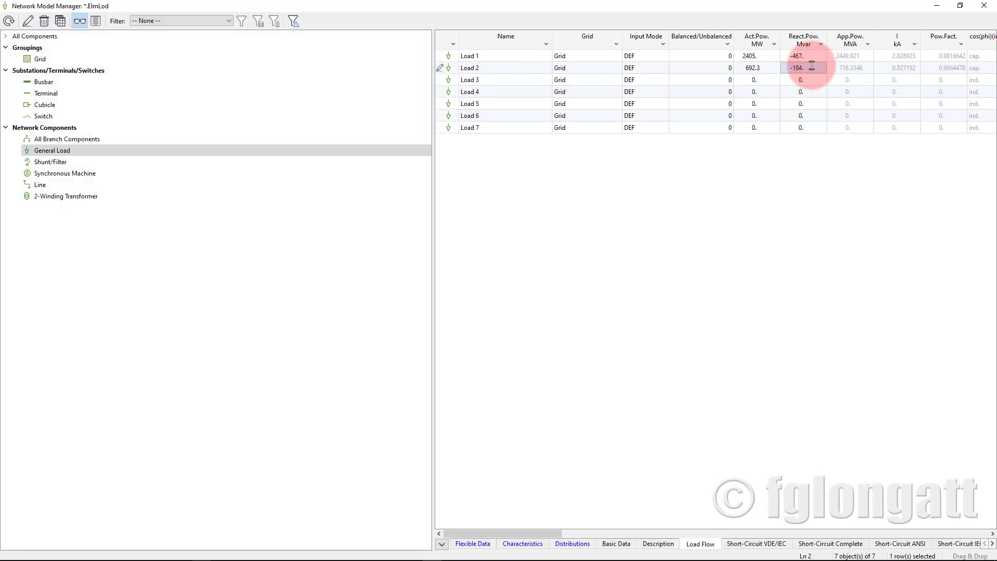